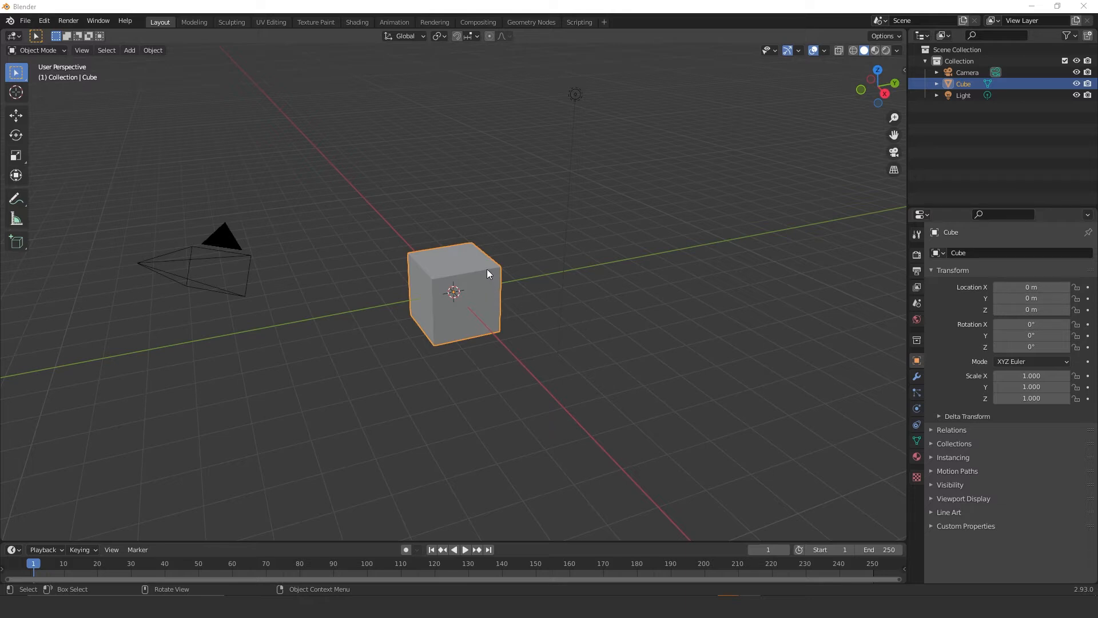
- Clear the selection, then select the cube, the camera and the light individually in the viewport
click(508, 239)
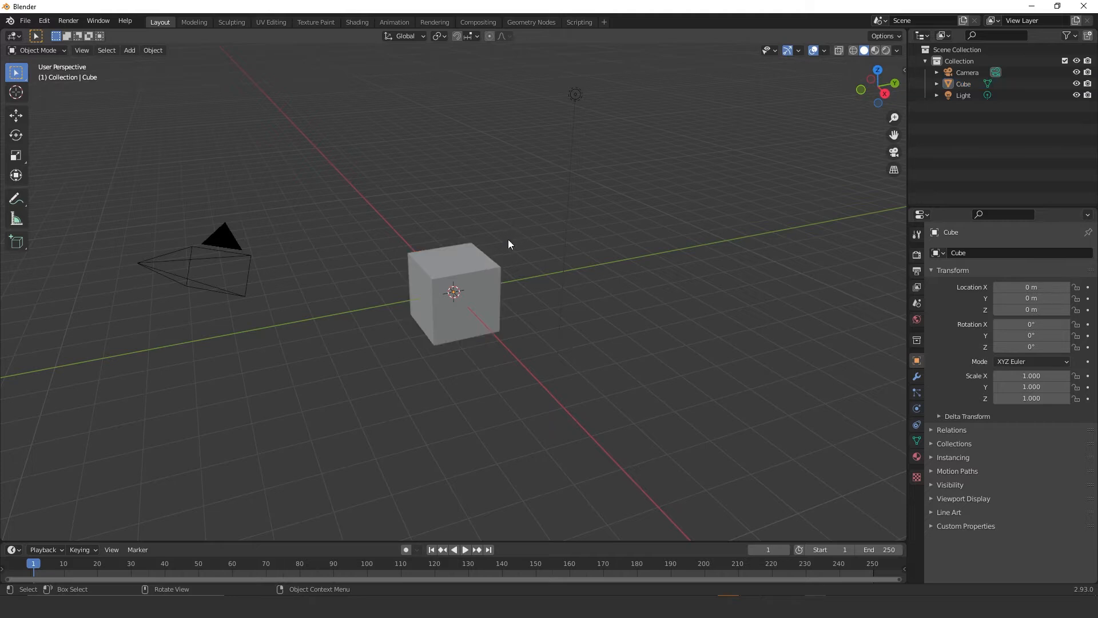
click(480, 269)
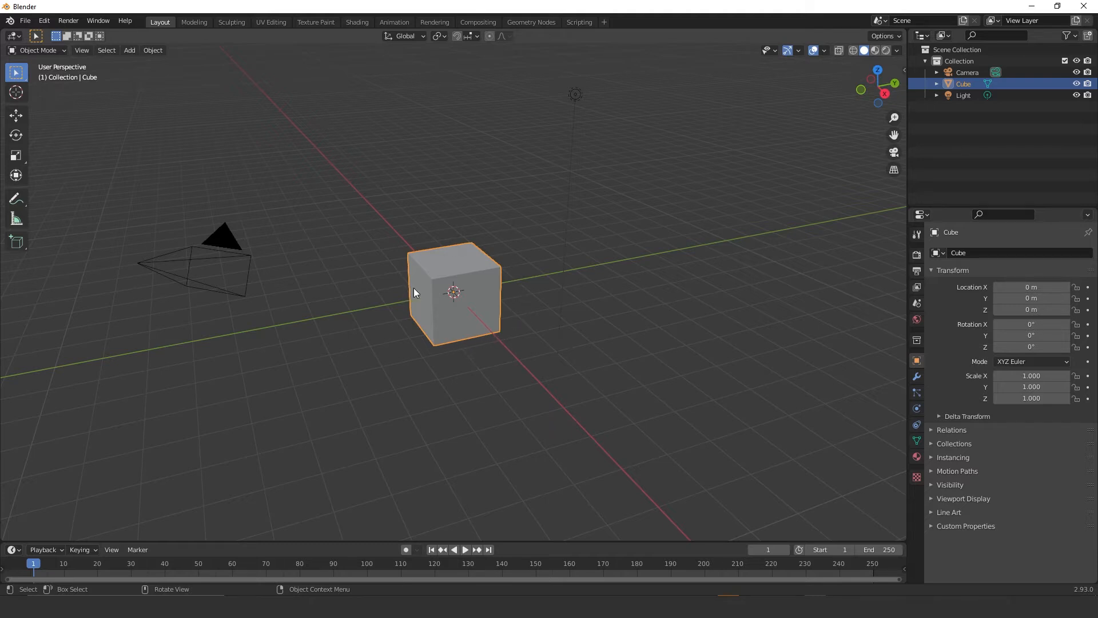
click(226, 241)
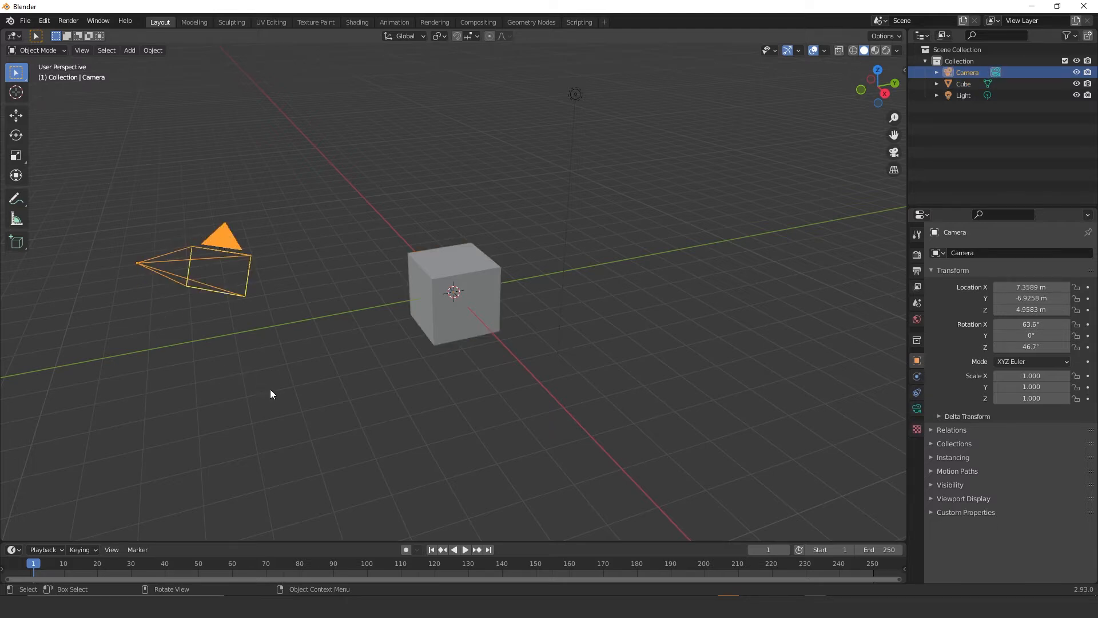
click(576, 95)
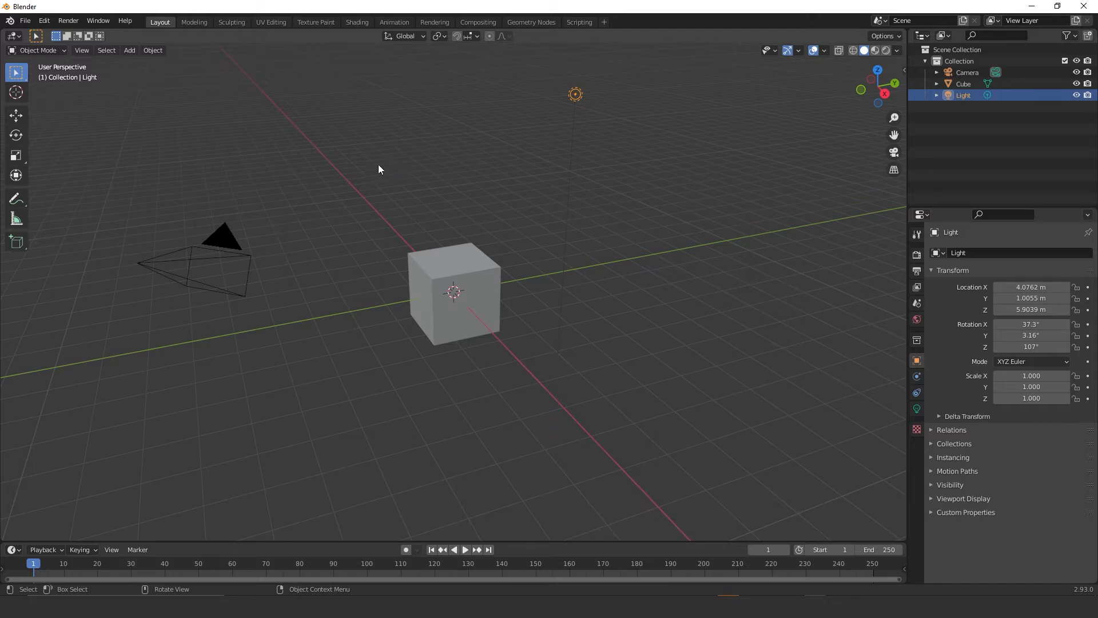
- Switch the keymap preference for selecting with the mouse button to Right and restore it to Left
click(46, 24)
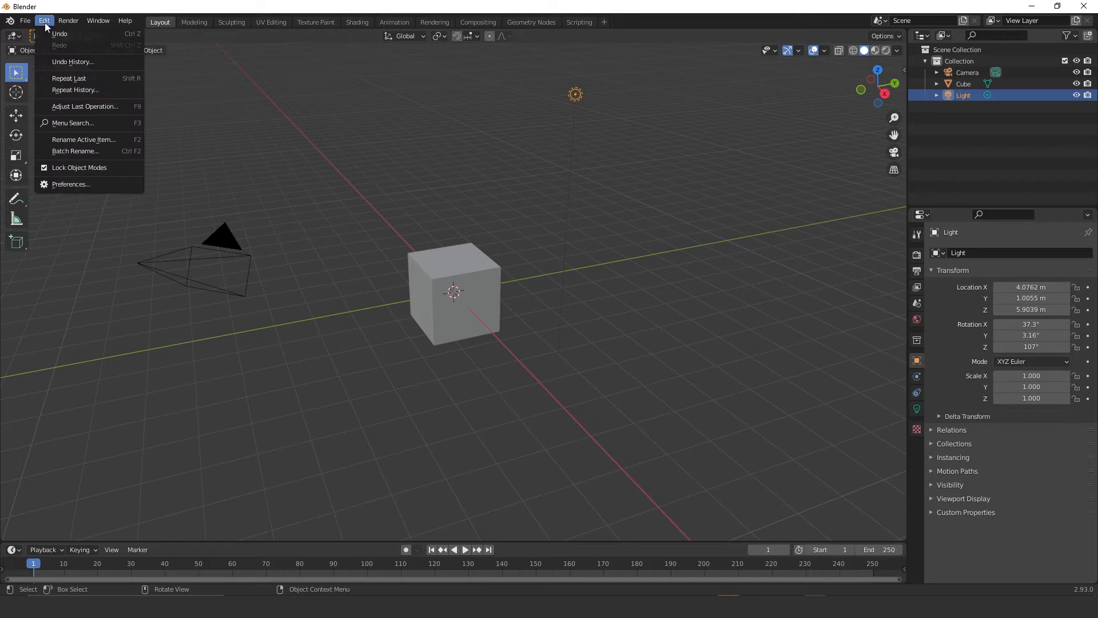
click(69, 183)
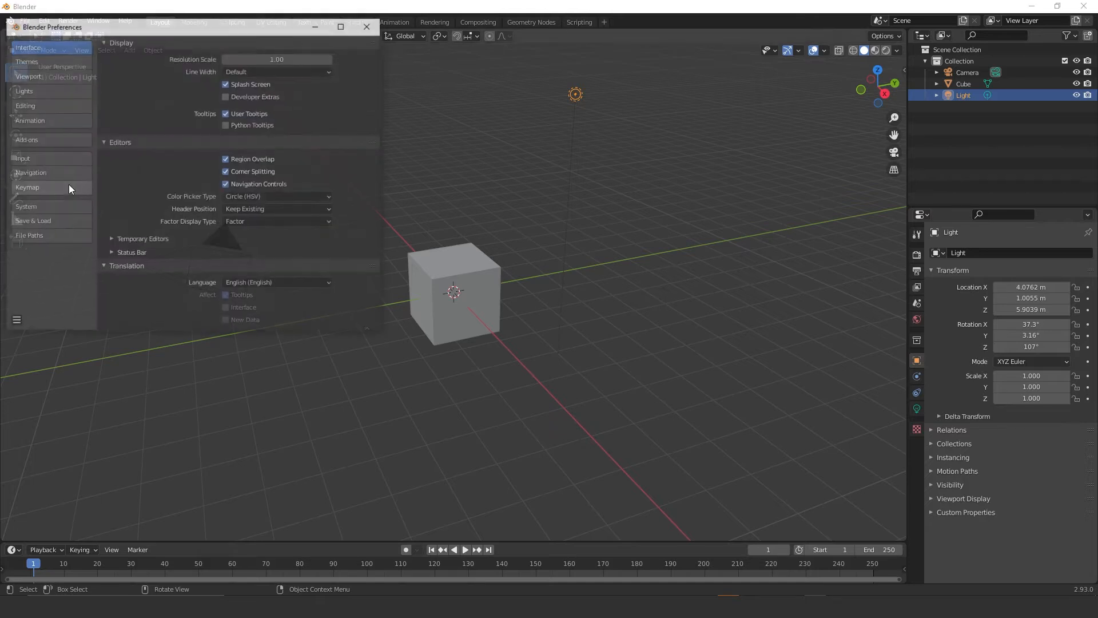
click(30, 190)
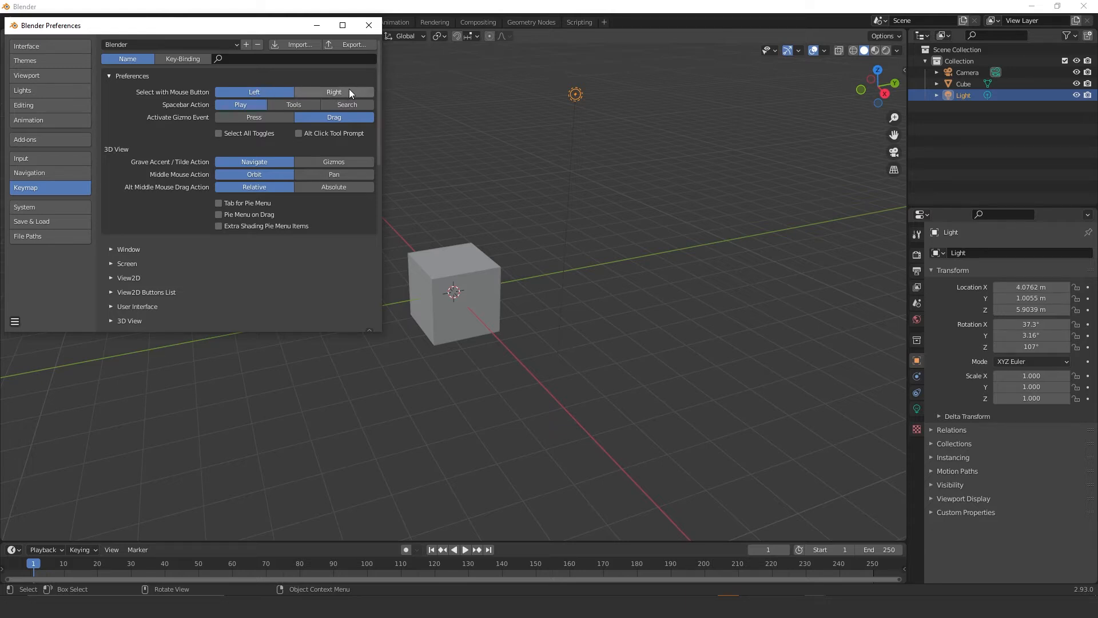
click(326, 92)
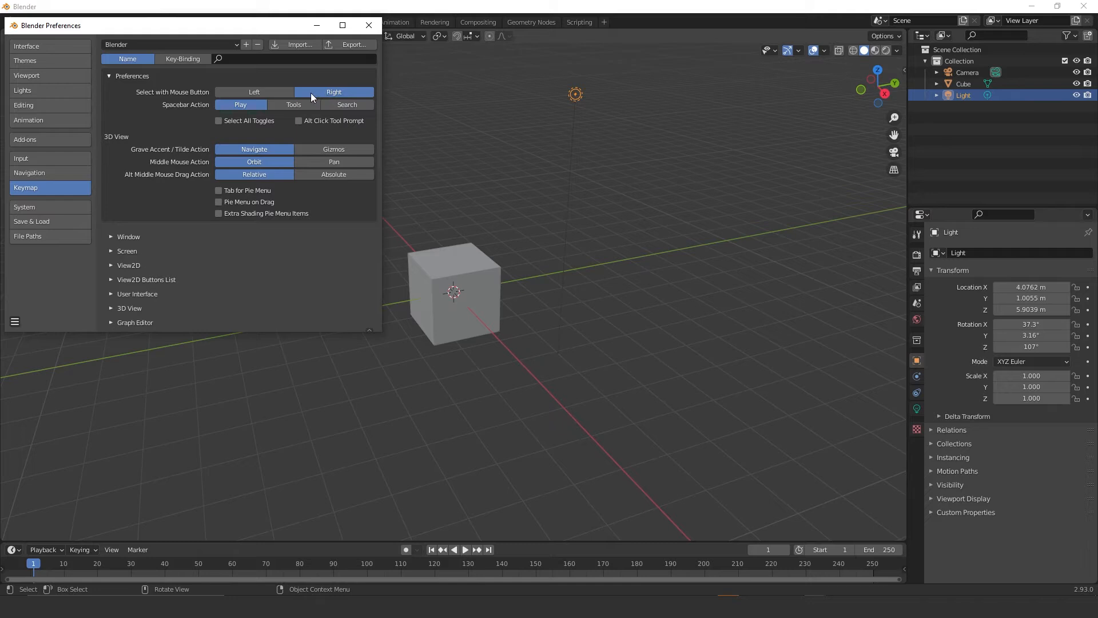
click(278, 93)
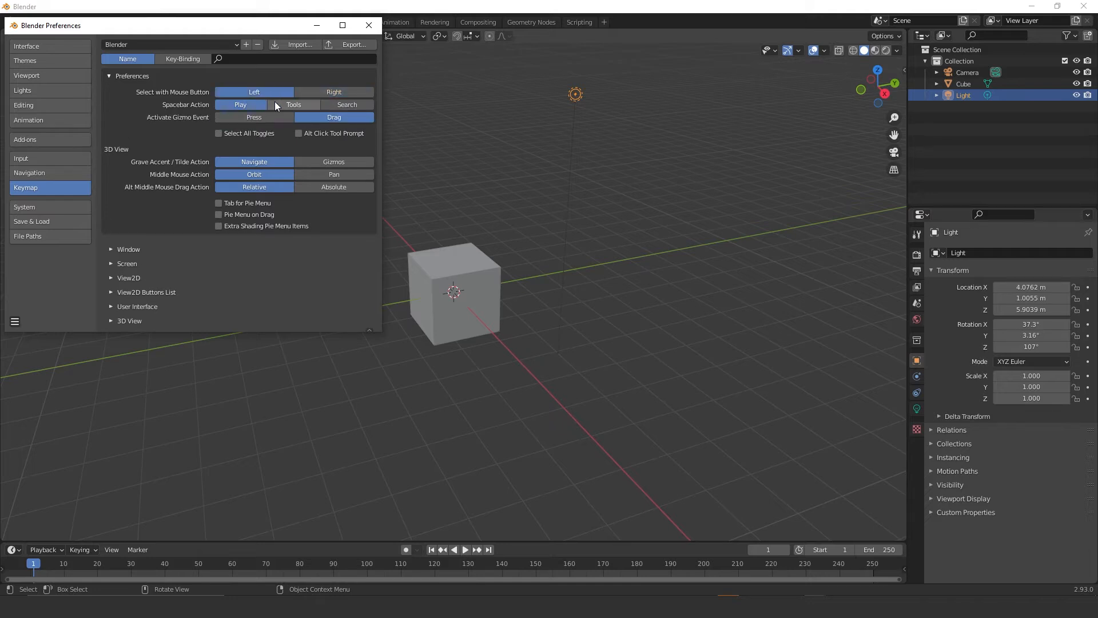
click(326, 92)
click(250, 93)
click(366, 92)
click(264, 94)
click(369, 25)
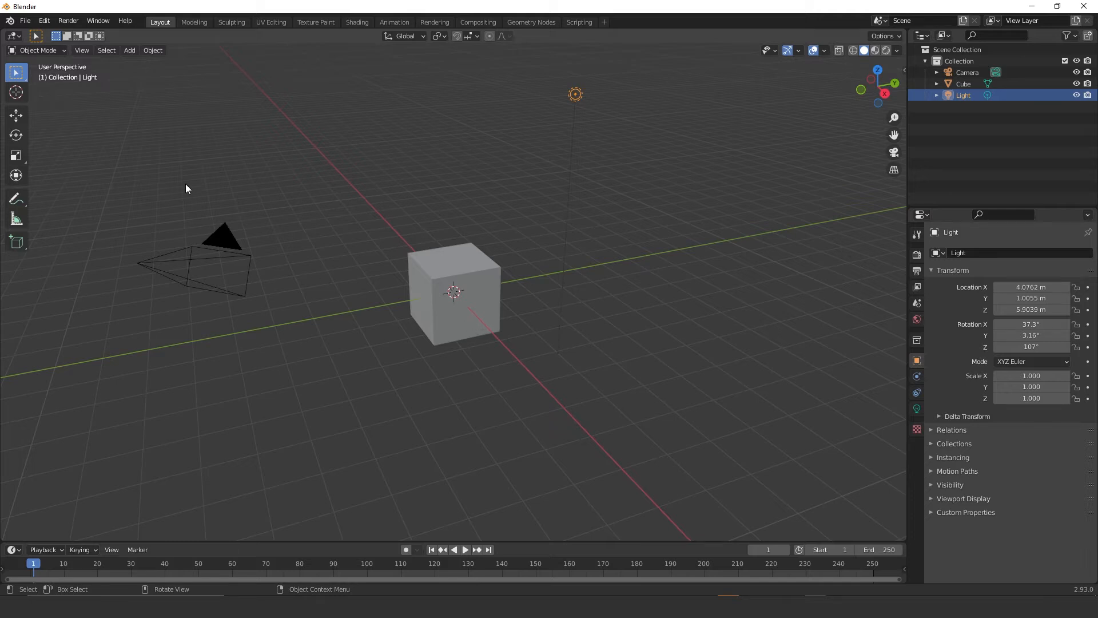
- Select all objects in the scene
click(112, 51)
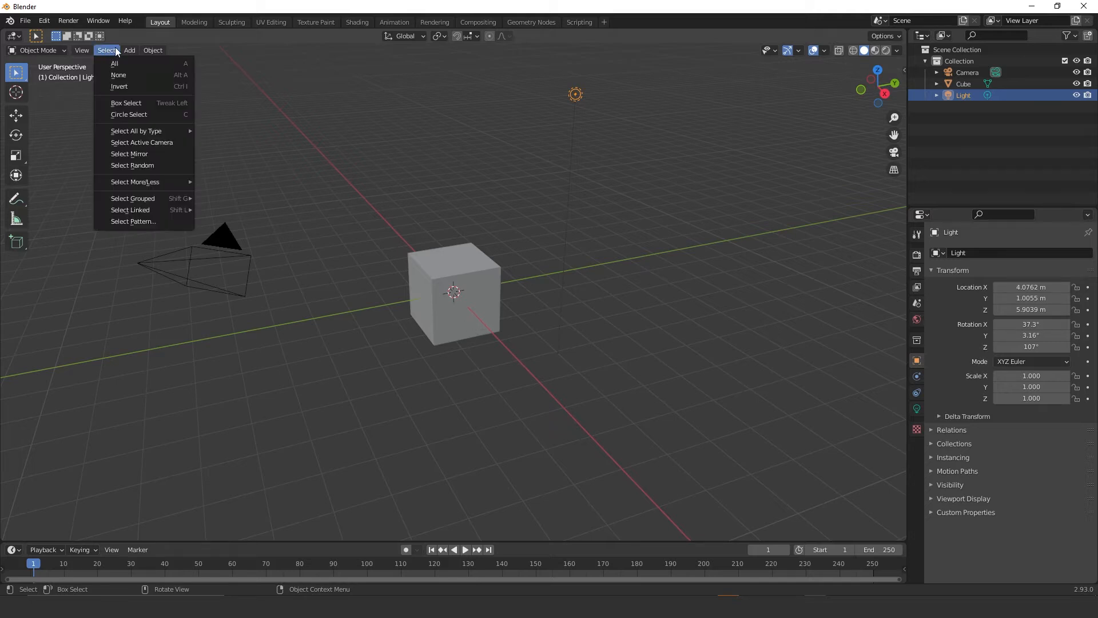
click(114, 51)
click(107, 51)
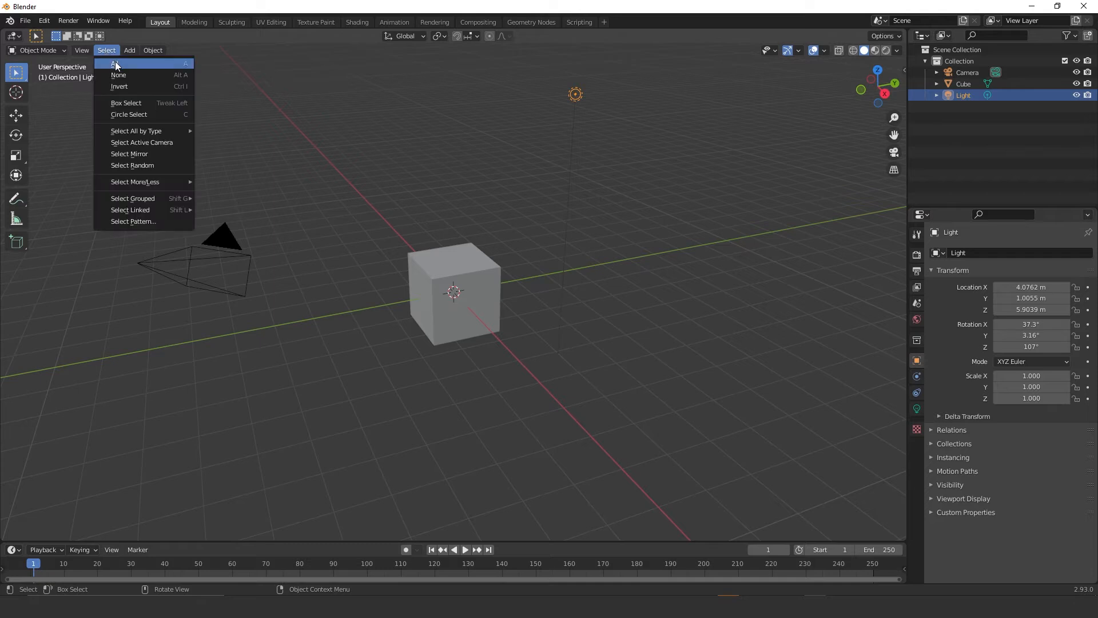
click(130, 63)
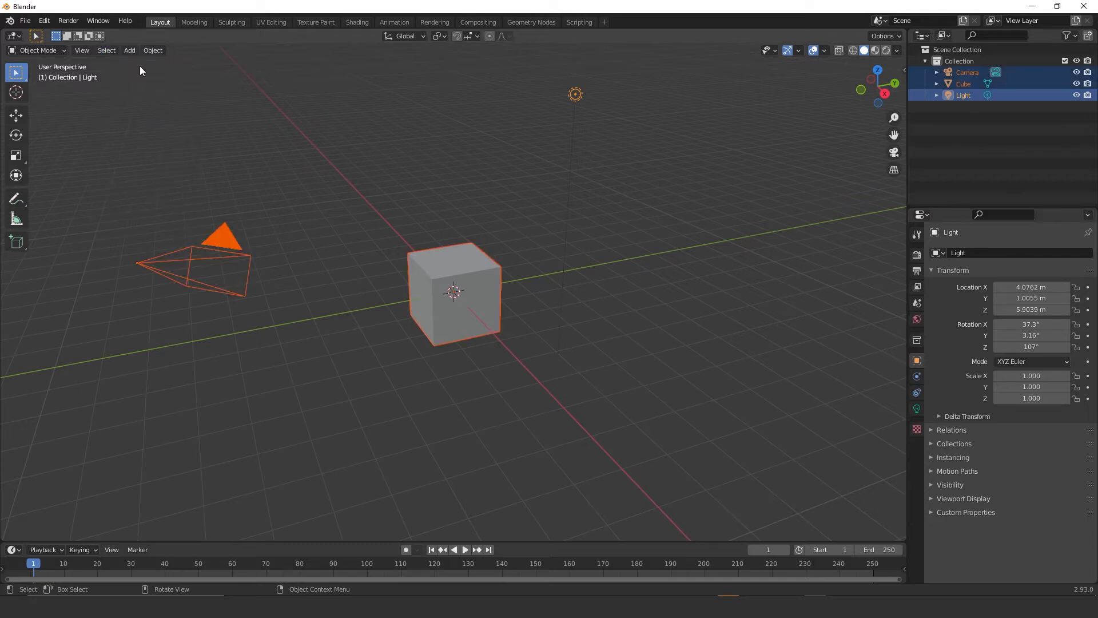
middle_drag(427, 181, 414, 182)
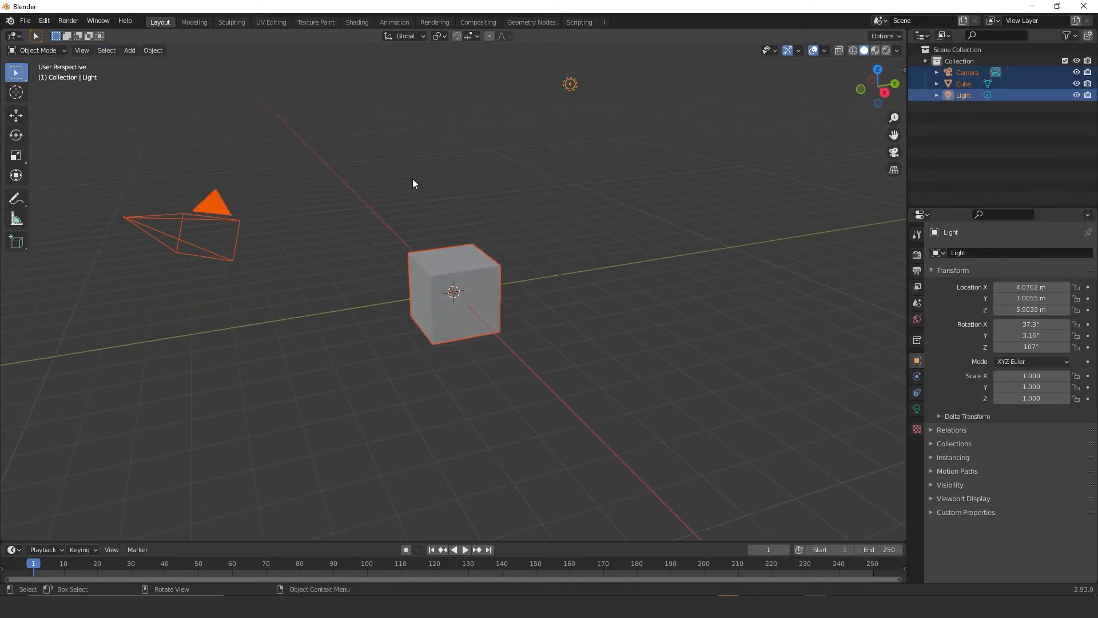
- Deselect everything, then select all objects again and clear the selection
click(106, 52)
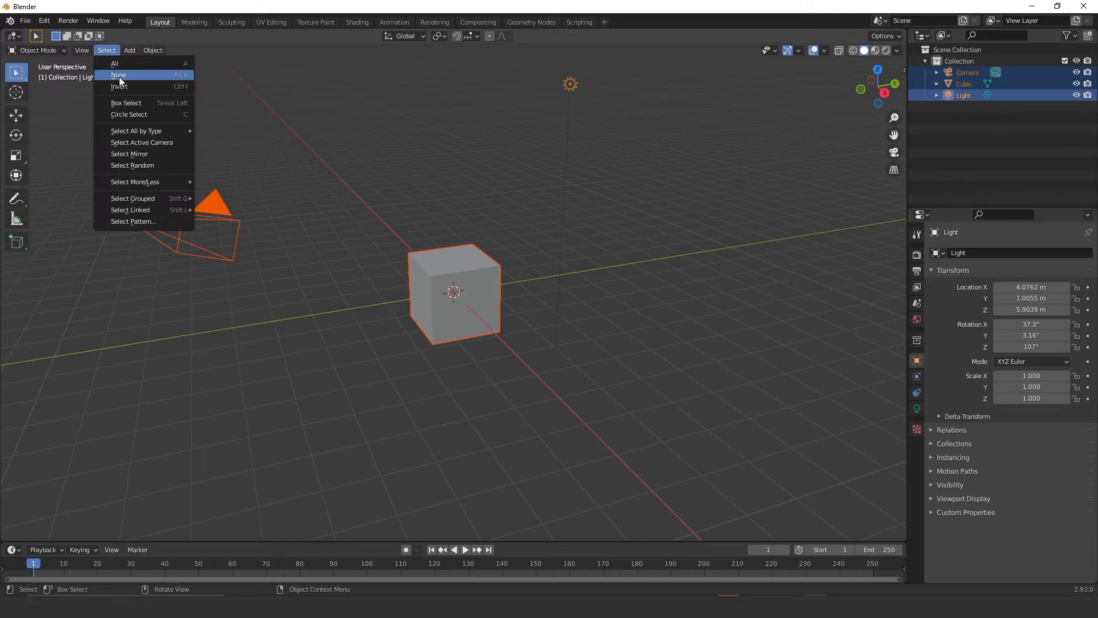
click(119, 77)
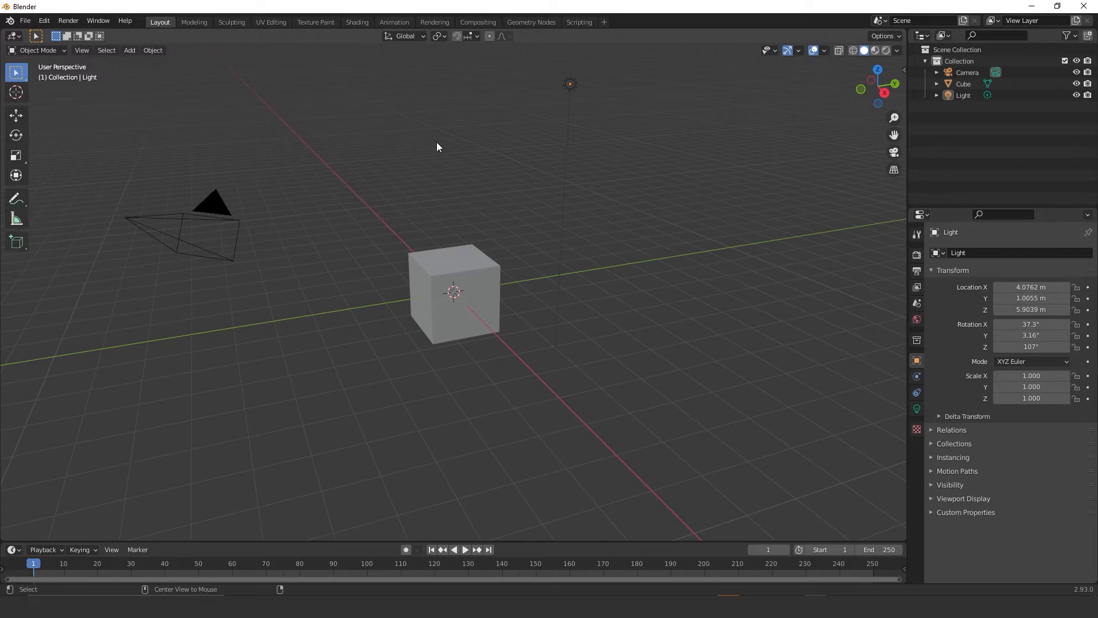
key(a)
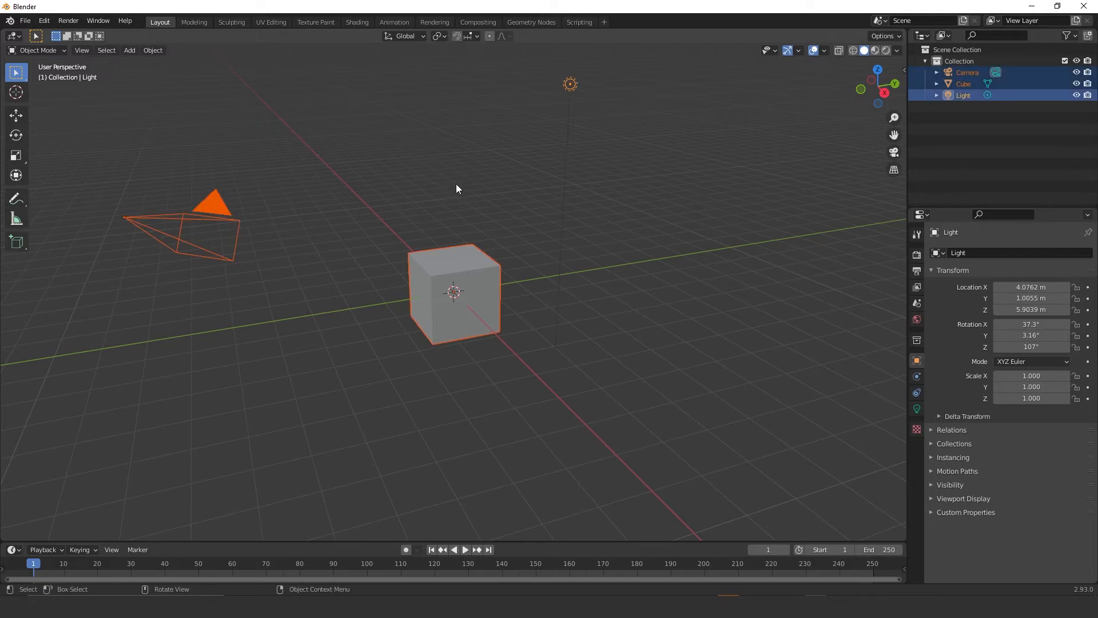
key(alt+a)
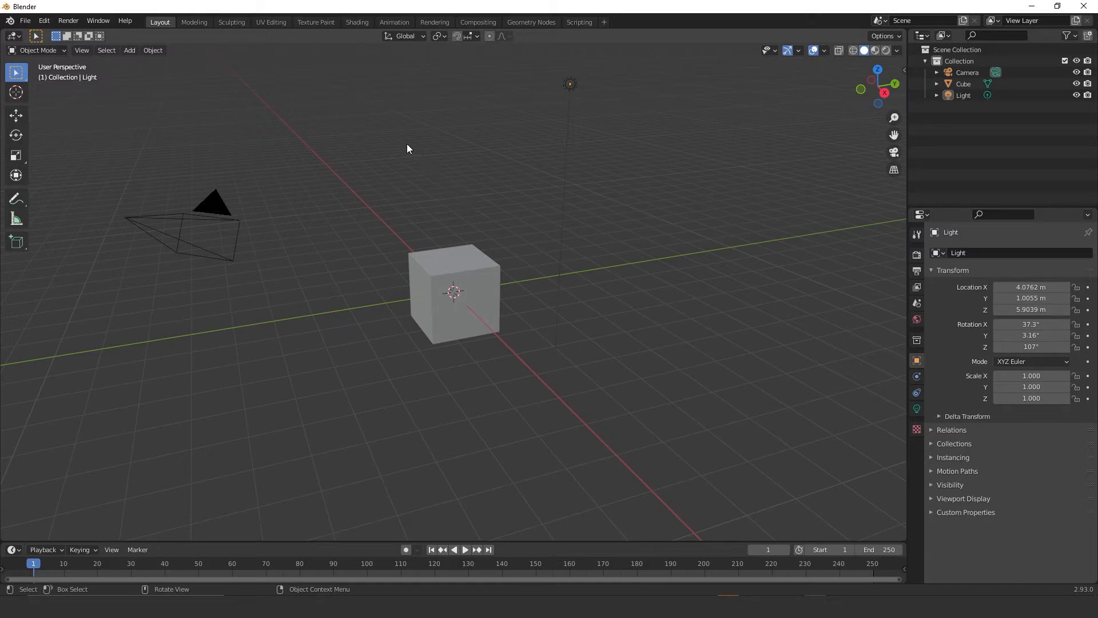
- Select the cube, invert the selection to the camera and light, and invert it back
click(104, 52)
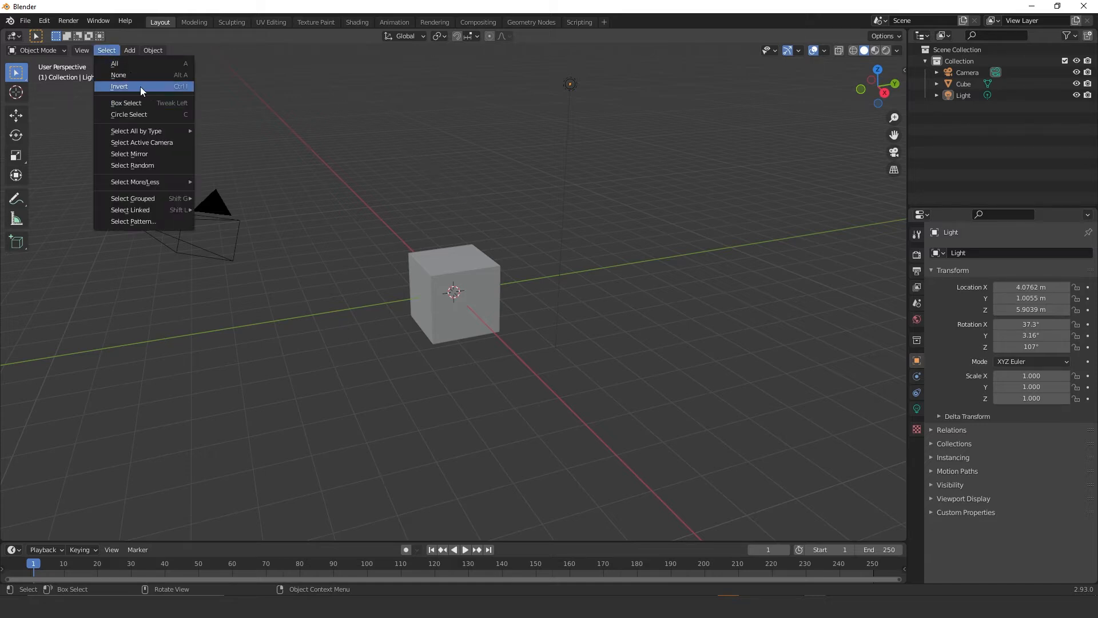
click(472, 272)
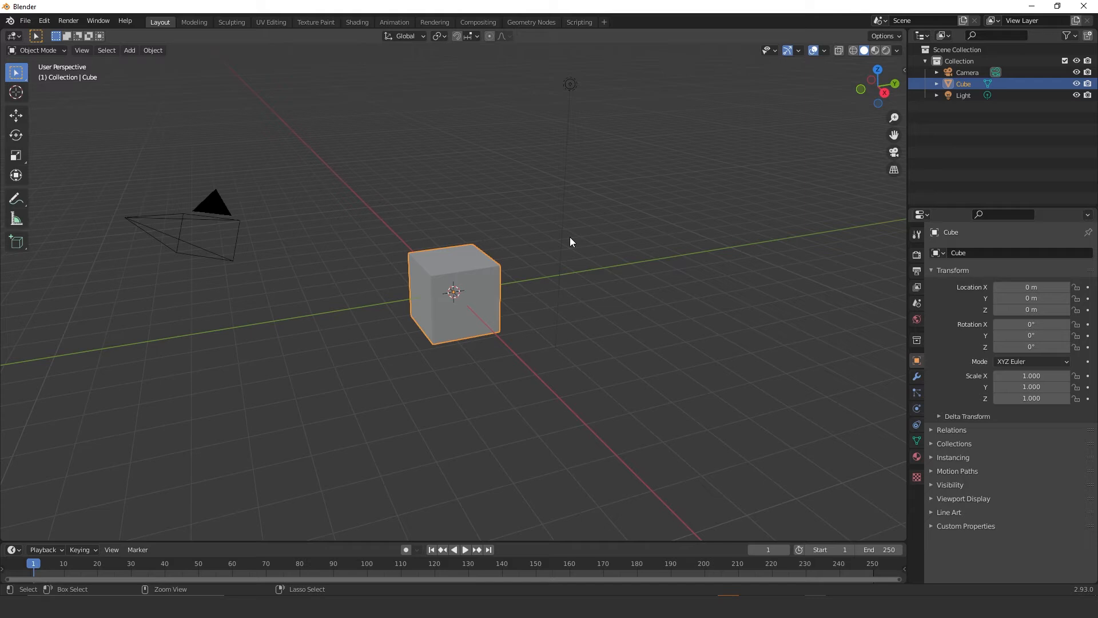
key(ctrl+i)
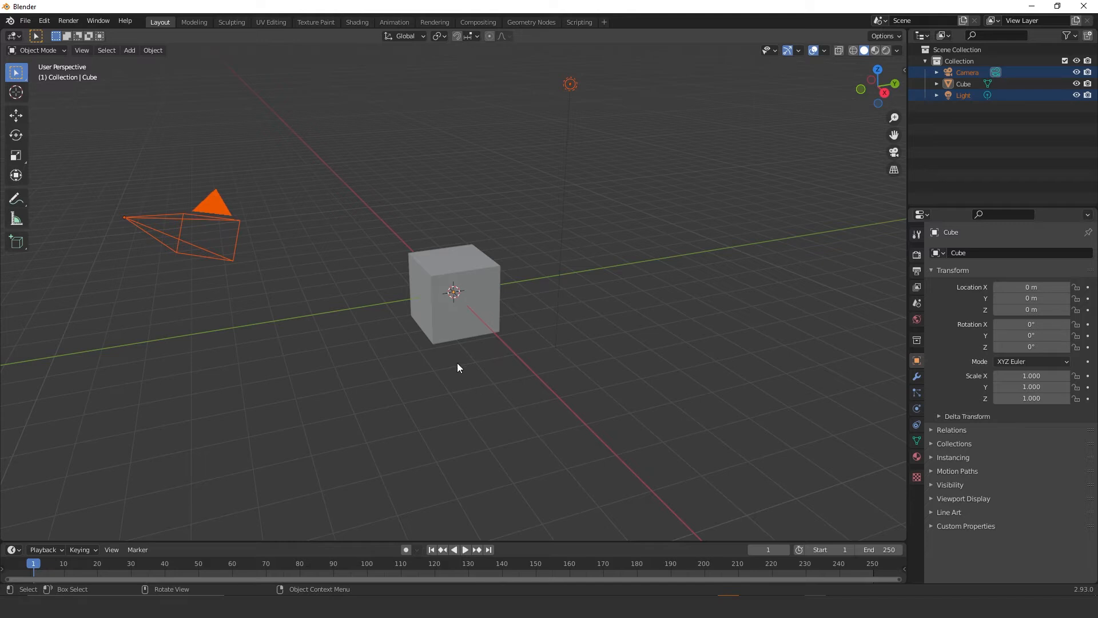
click(107, 50)
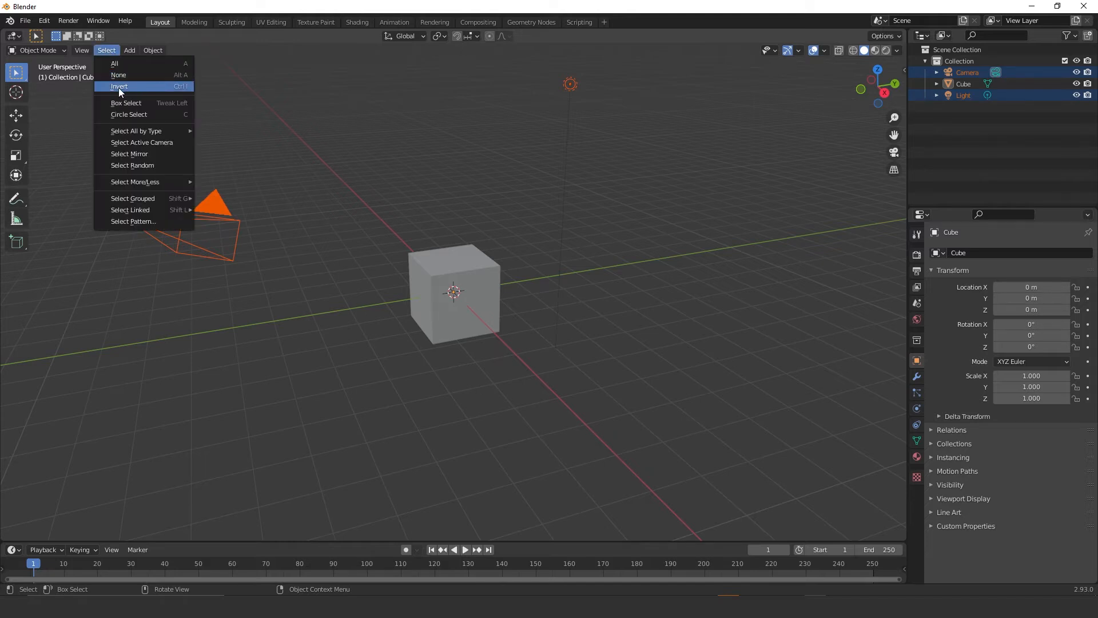
click(117, 86)
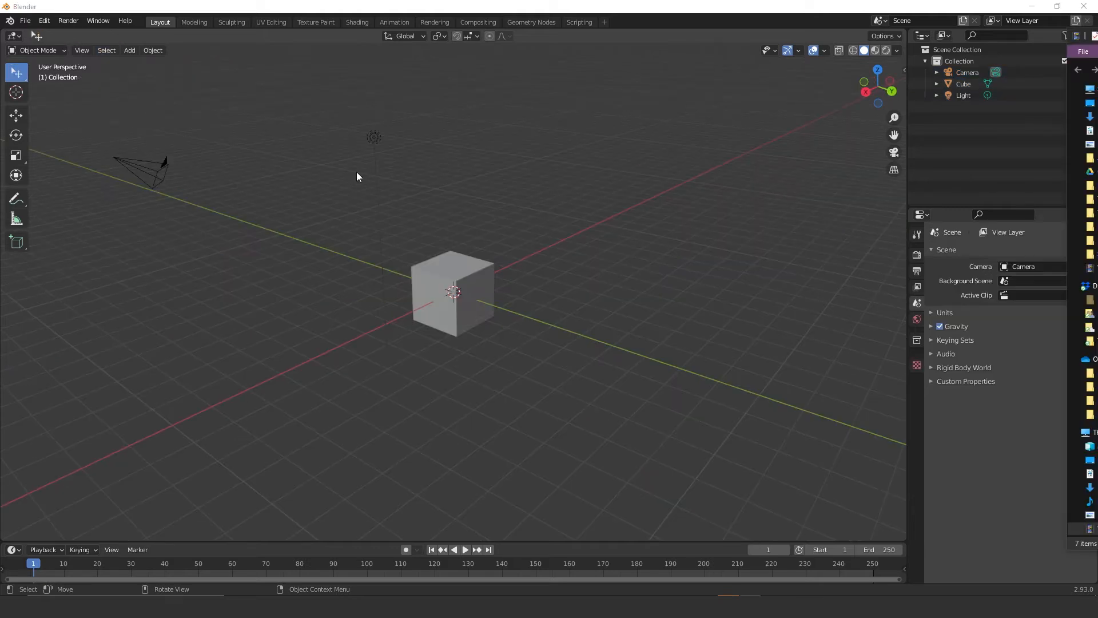
- Activate the Select Box tool and box-select the light, the cube, both together, and the camera
click(18, 75)
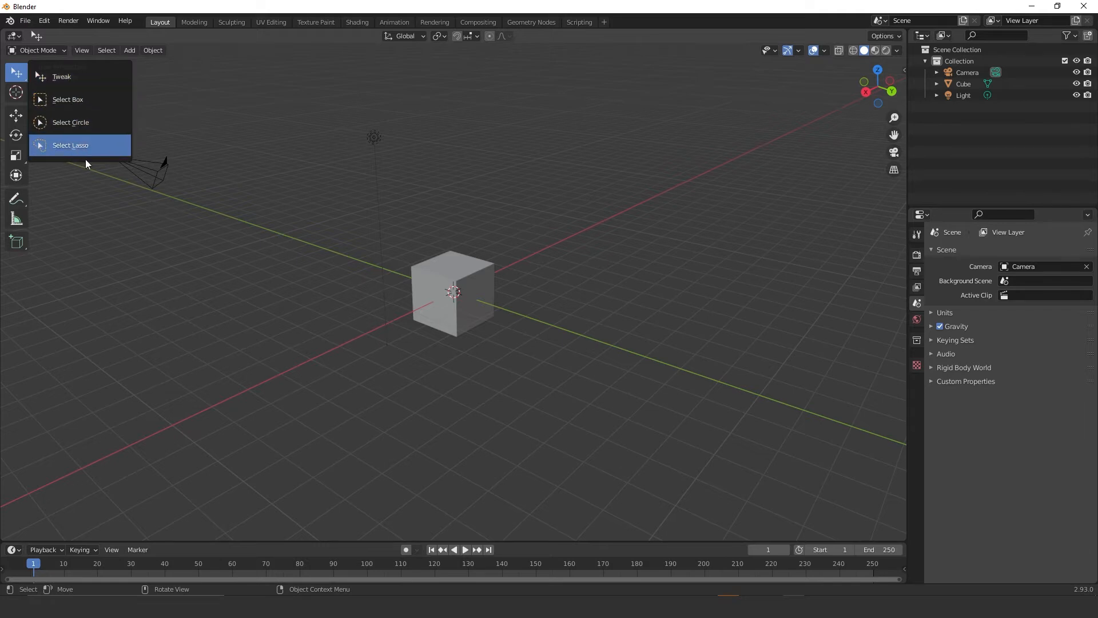
click(86, 104)
drag(229, 75, 359, 185)
drag(451, 260, 571, 353)
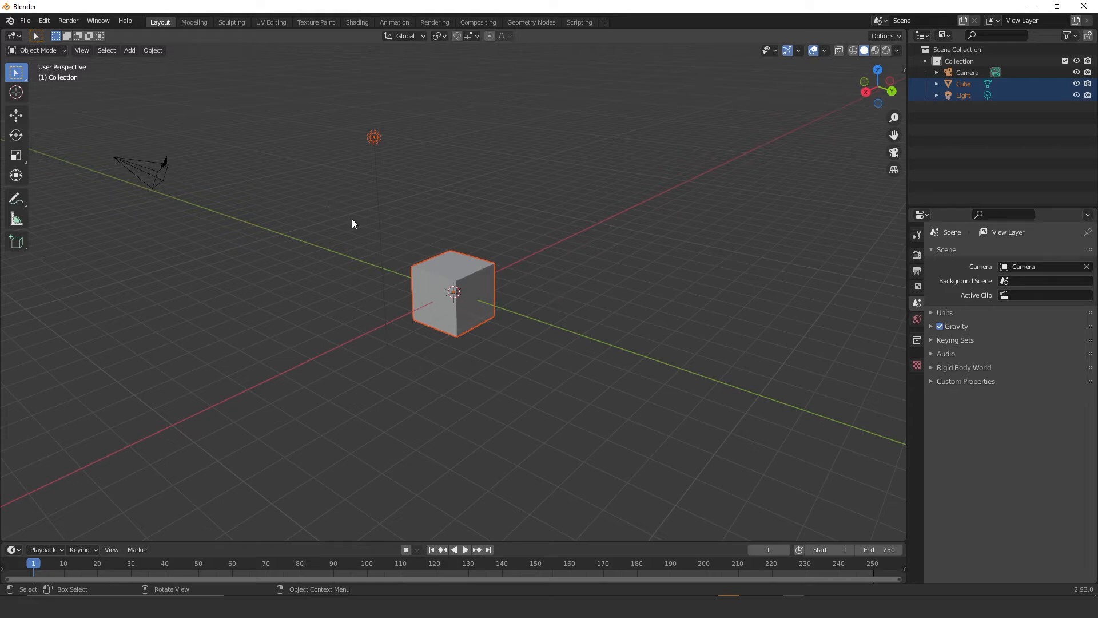
drag(276, 86, 650, 440)
click(66, 101)
drag(66, 101, 241, 228)
- Add a cylinder mesh and move it beside the cube, to about X -4.15 m, Y 1.18 m, Z 0 m
middle_drag(466, 227, 423, 226)
click(444, 294)
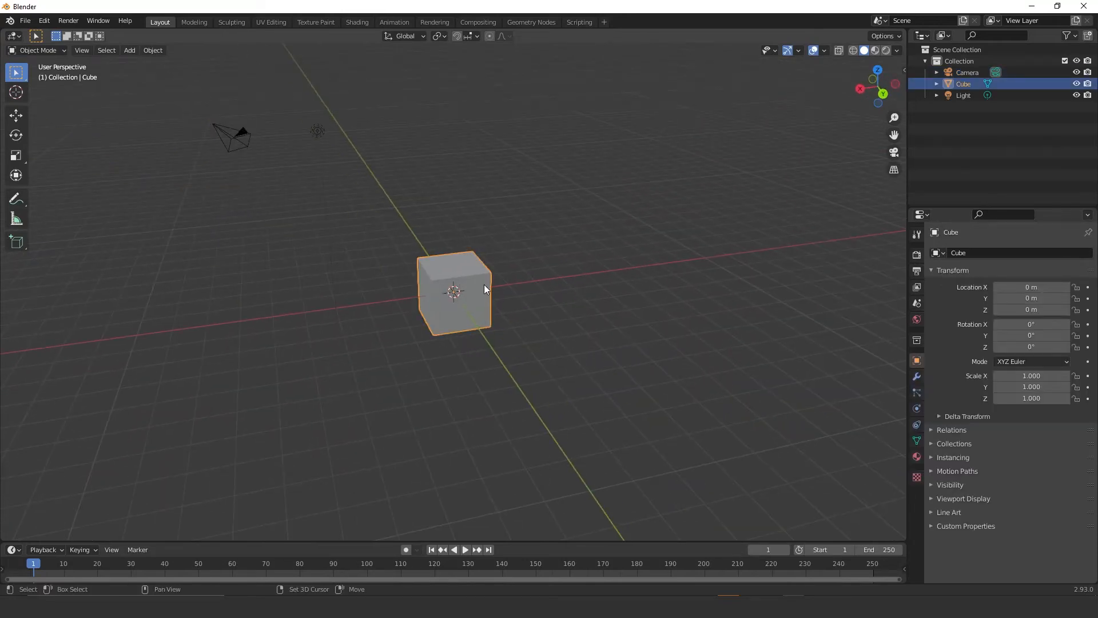
key(shift+a)
mouse_move(484, 285)
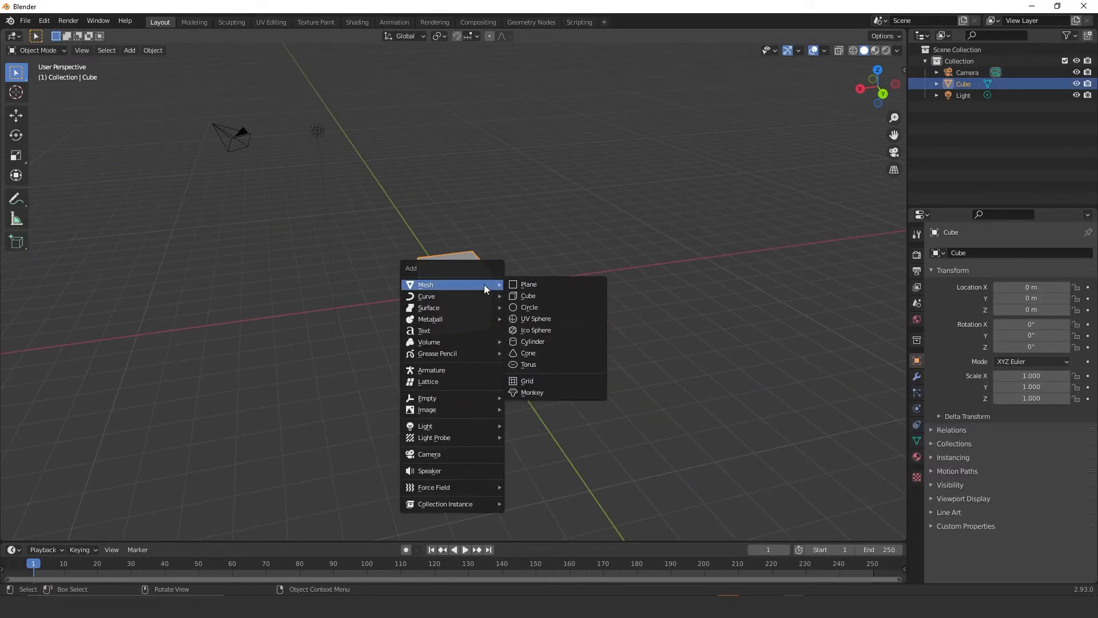
click(550, 341)
key(g)
click(606, 301)
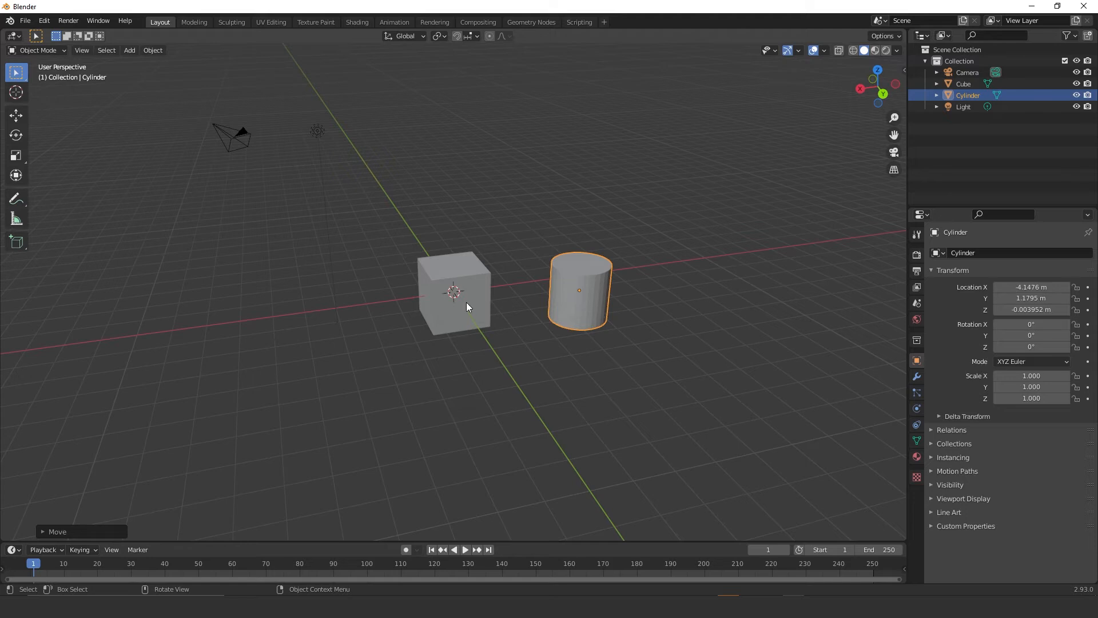
- Add a cone mesh and move it below the cylinder, to about X -6.87 m, Y 3.09 m, Z -2.33 m
key(shift+a)
mouse_move(469, 279)
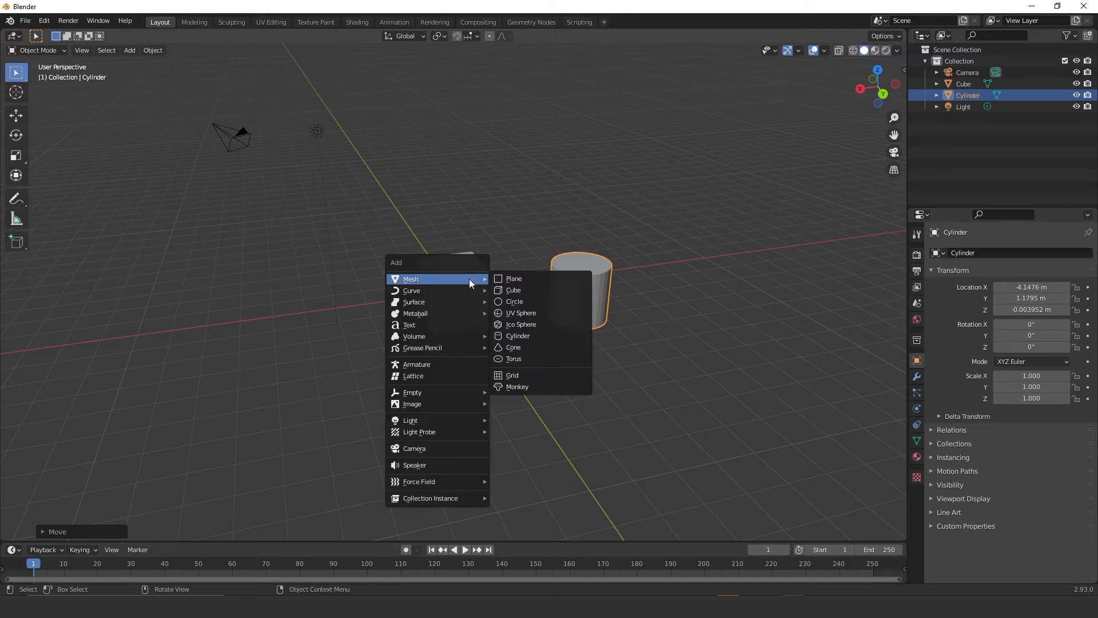
click(525, 346)
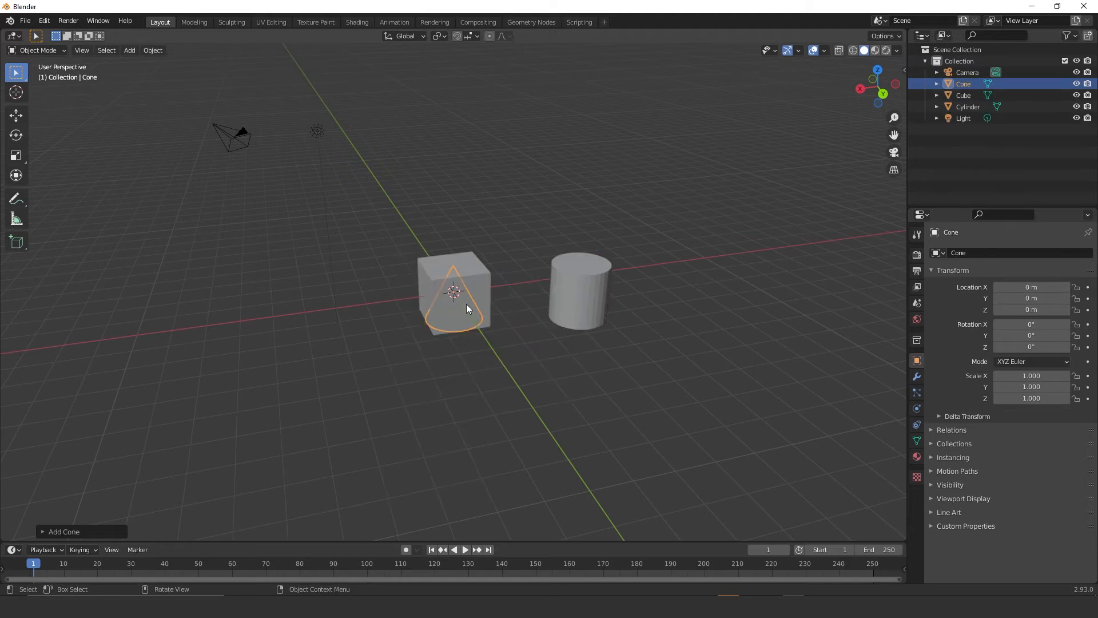
key(g)
click(672, 377)
- Add a torus mesh and move it away from the cube, to about X 4.36 m, Y -0.13 m, Z -2.25 m
key(shift+a)
mouse_move(650, 354)
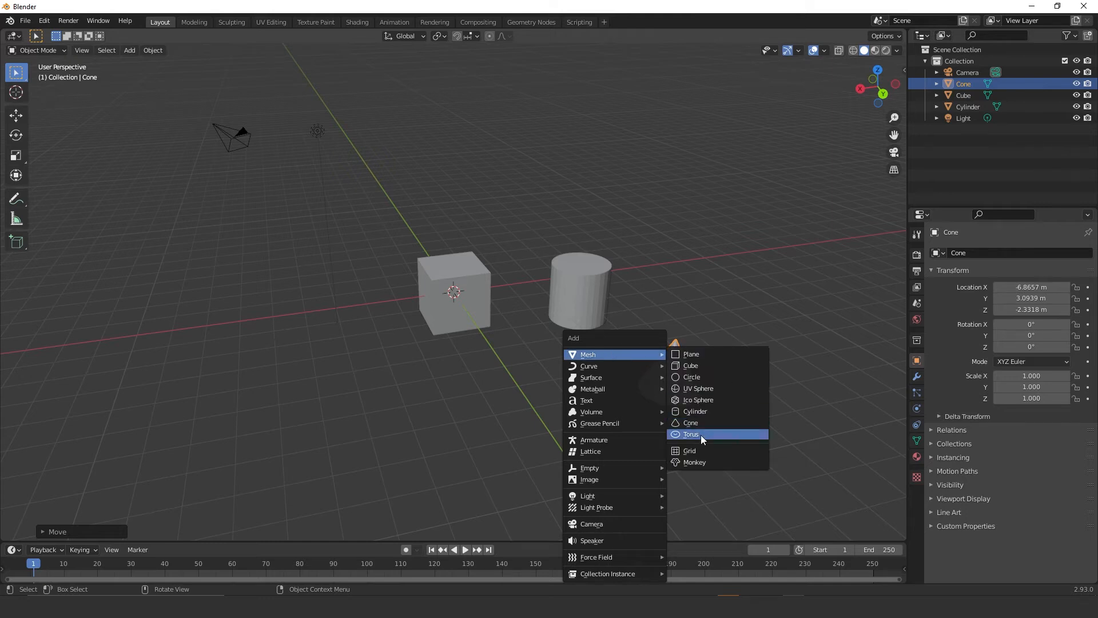
click(701, 434)
key(g)
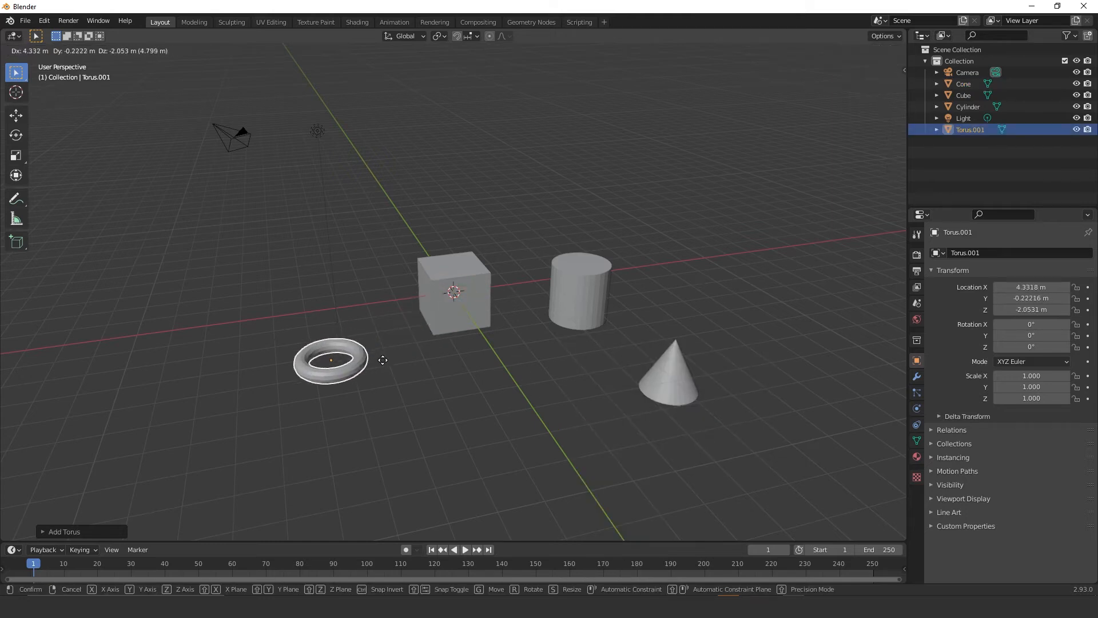
click(381, 356)
- Clear the selection and box-select the cube, cylinder and cone together, leaving out the torus
click(547, 300)
scroll(561, 296, down, 3)
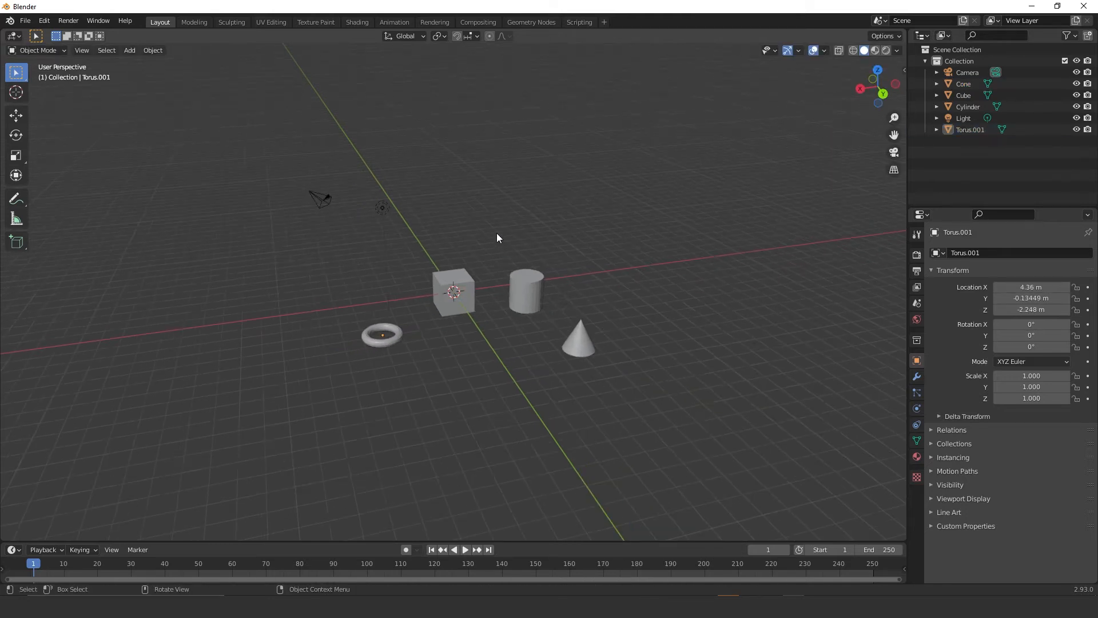
drag(448, 176, 654, 414)
middle_drag(654, 414, 646, 369)
scroll(509, 305, up, 5)
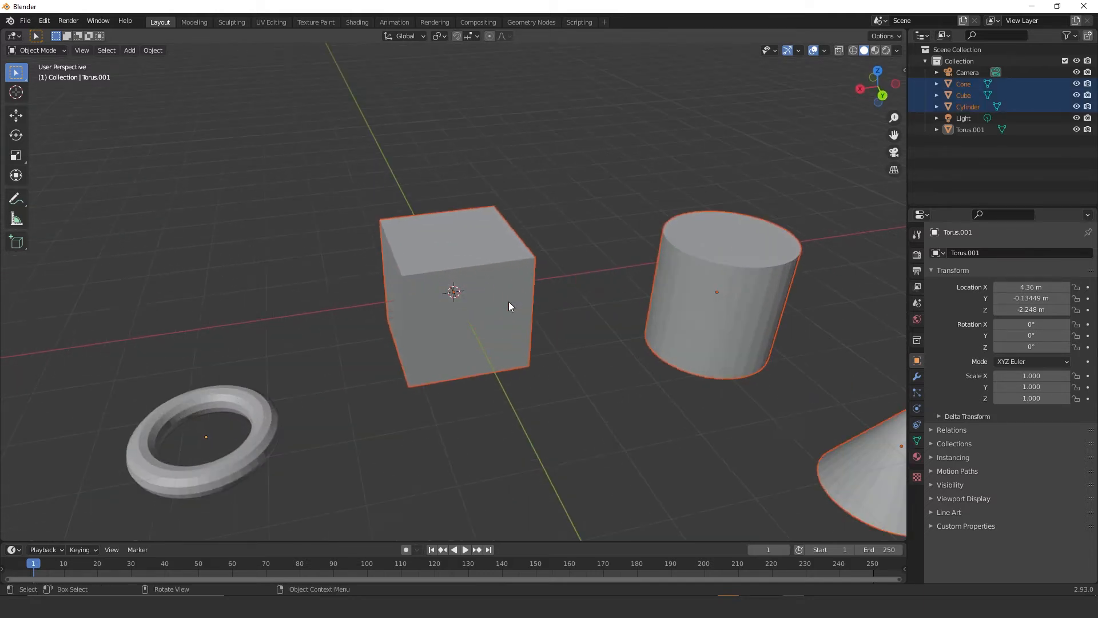
scroll(595, 318, down, 1)
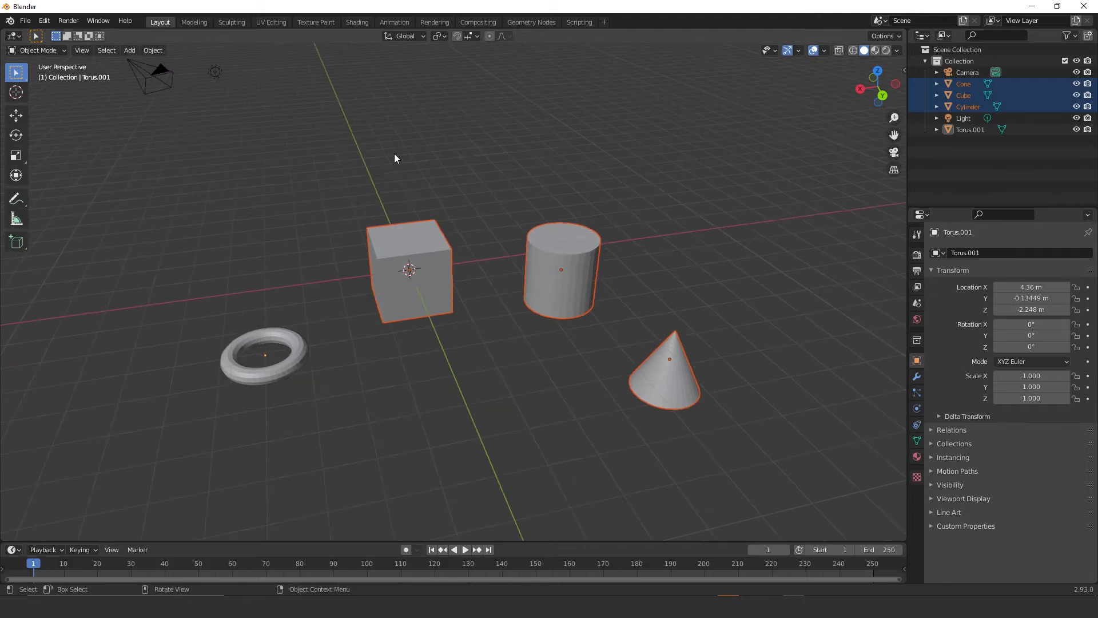
- Box-select the torus together with the light, and box-select a wider area covering all the meshes
scroll(392, 171, down, 3)
drag(306, 296, 398, 383)
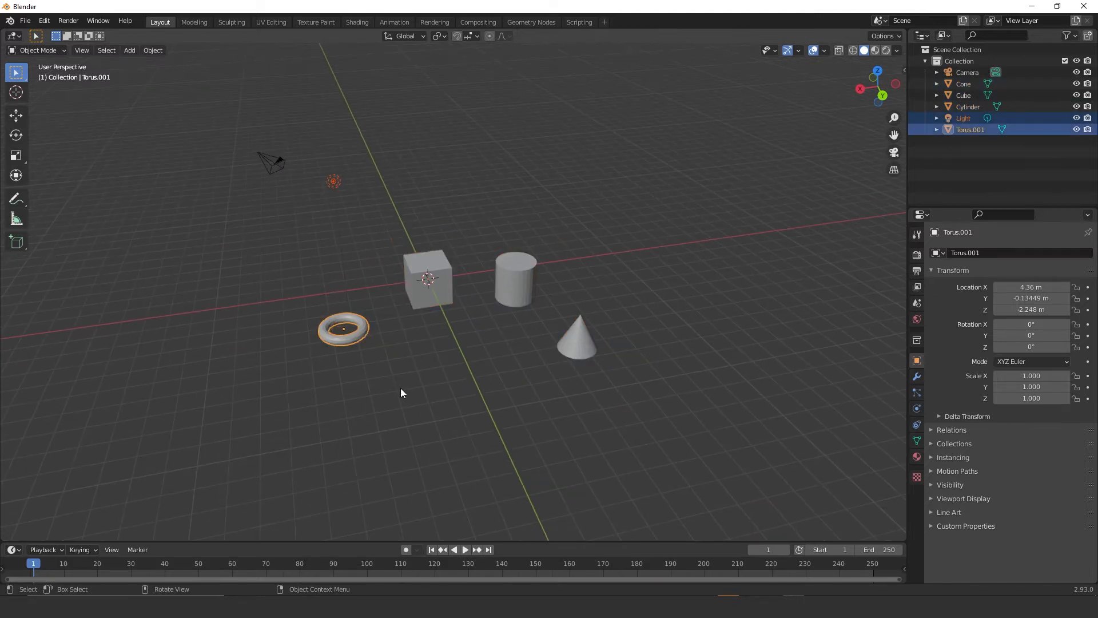
drag(306, 140, 644, 447)
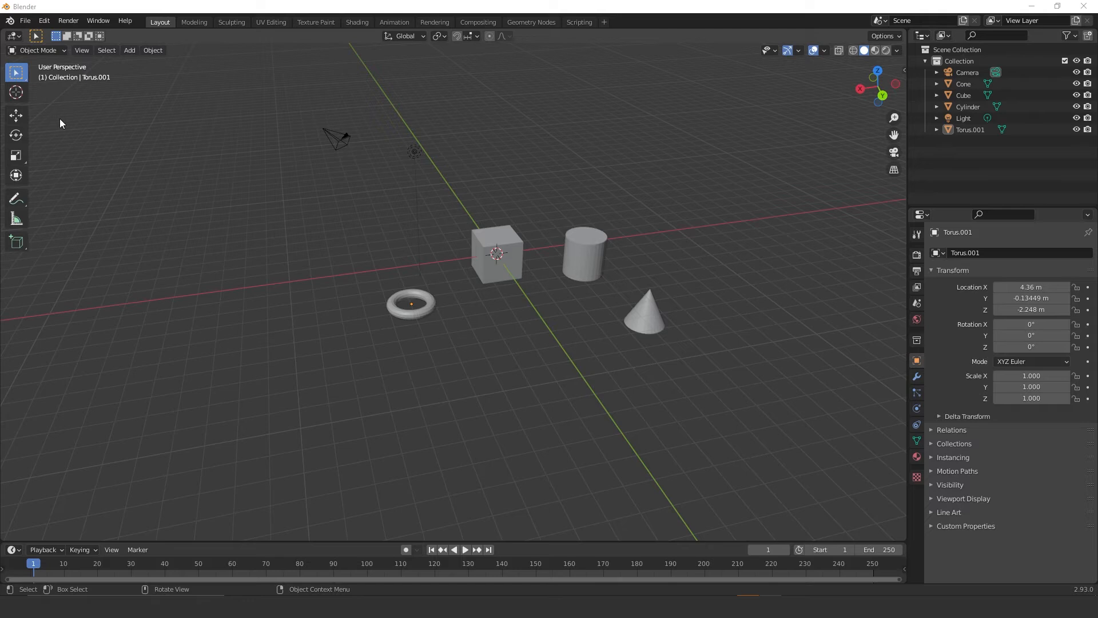
- Switch to the Select Circle tool, circle-select all the objects in the scene, and clear the selection
click(22, 81)
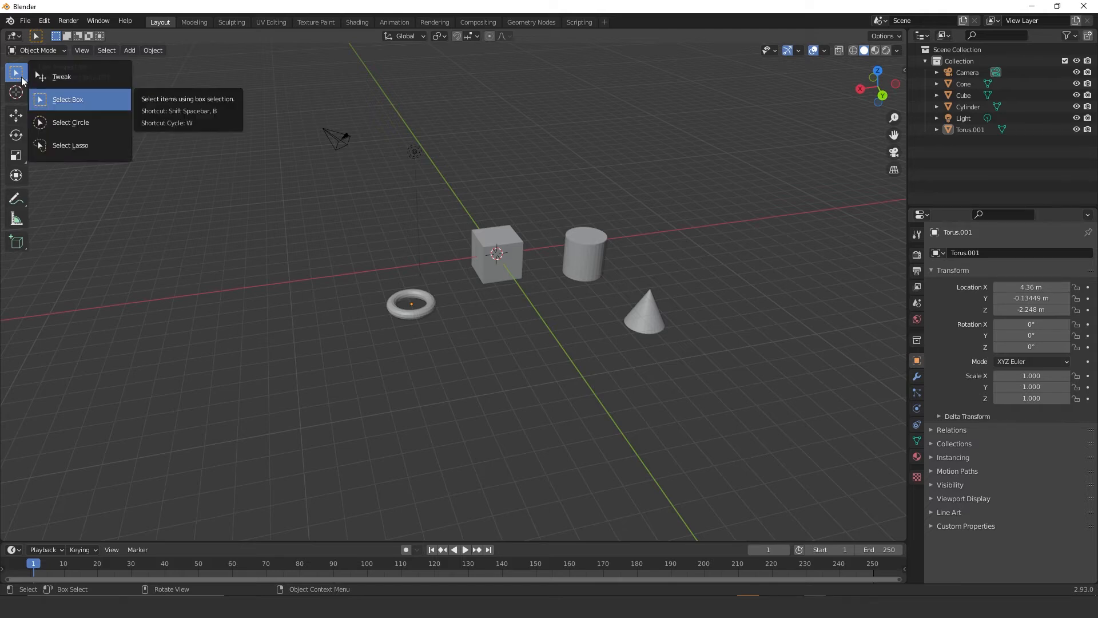
click(77, 127)
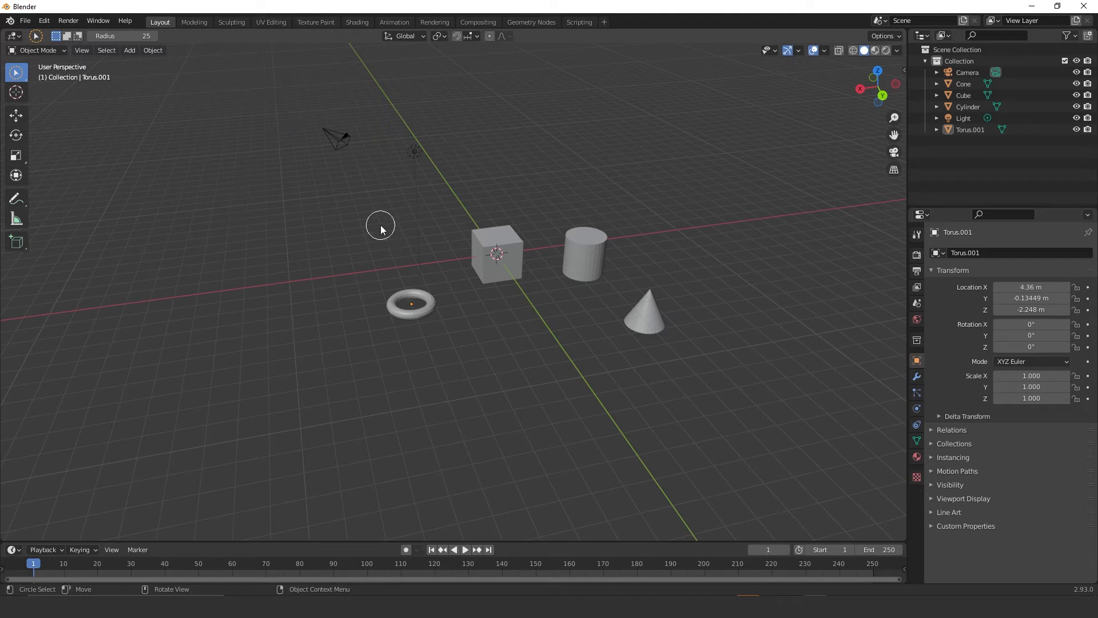
key(c)
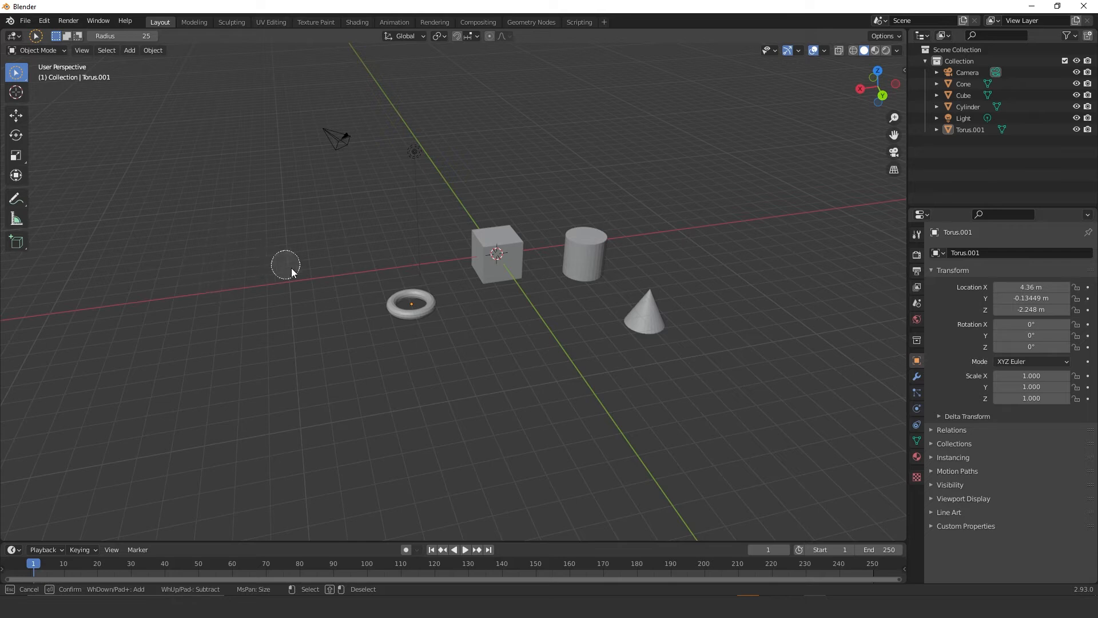
mouse_move(383, 319)
mouse_down()
mouse_move(424, 280)
mouse_move(416, 158)
mouse_move(486, 245)
mouse_move(563, 246)
mouse_move(622, 273)
mouse_move(561, 245)
mouse_move(650, 302)
mouse_move(283, 152)
mouse_move(362, 255)
mouse_move(306, 257)
mouse_move(438, 428)
mouse_move(411, 155)
mouse_move(297, 327)
mouse_up()
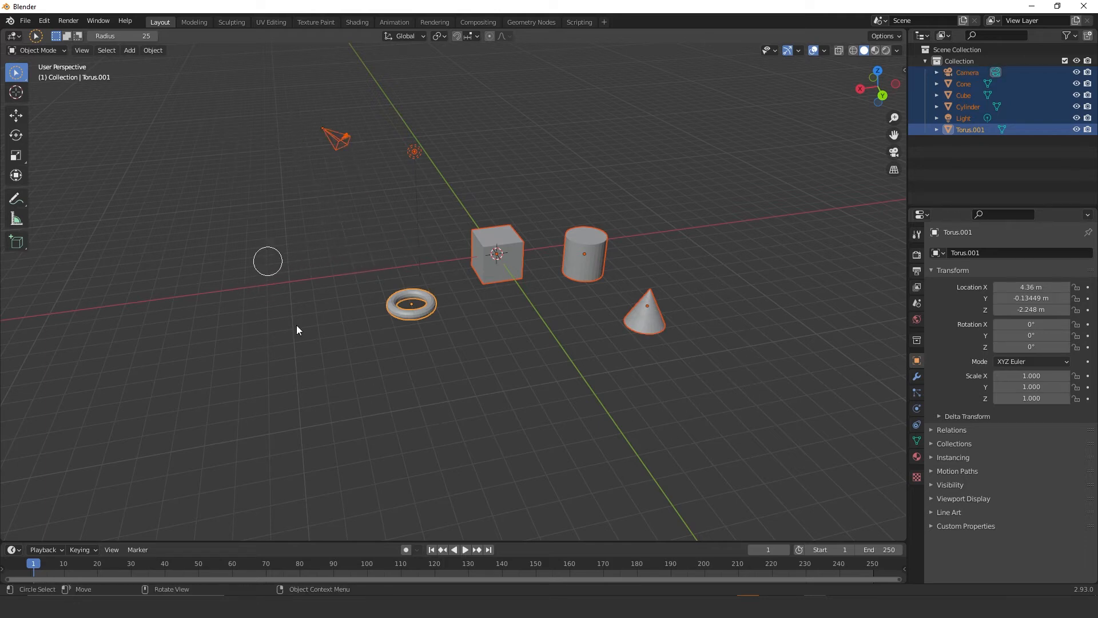
click(303, 243)
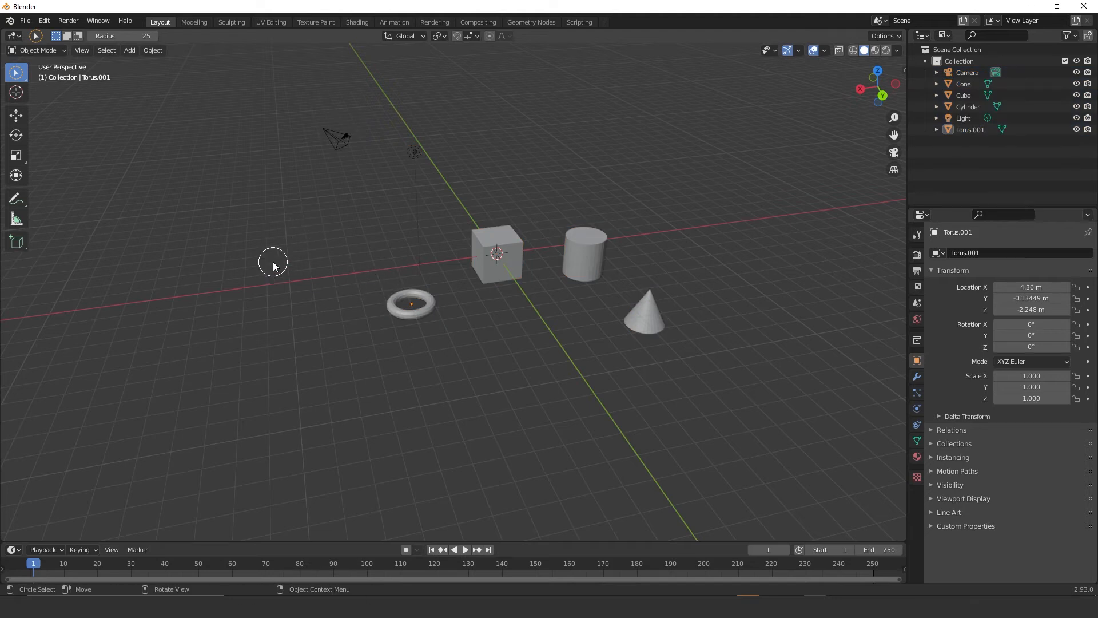
- Start Circle Select again, vary the circle's size to a much larger radius, and paint over all the objects to select them
drag(273, 264, 273, 264)
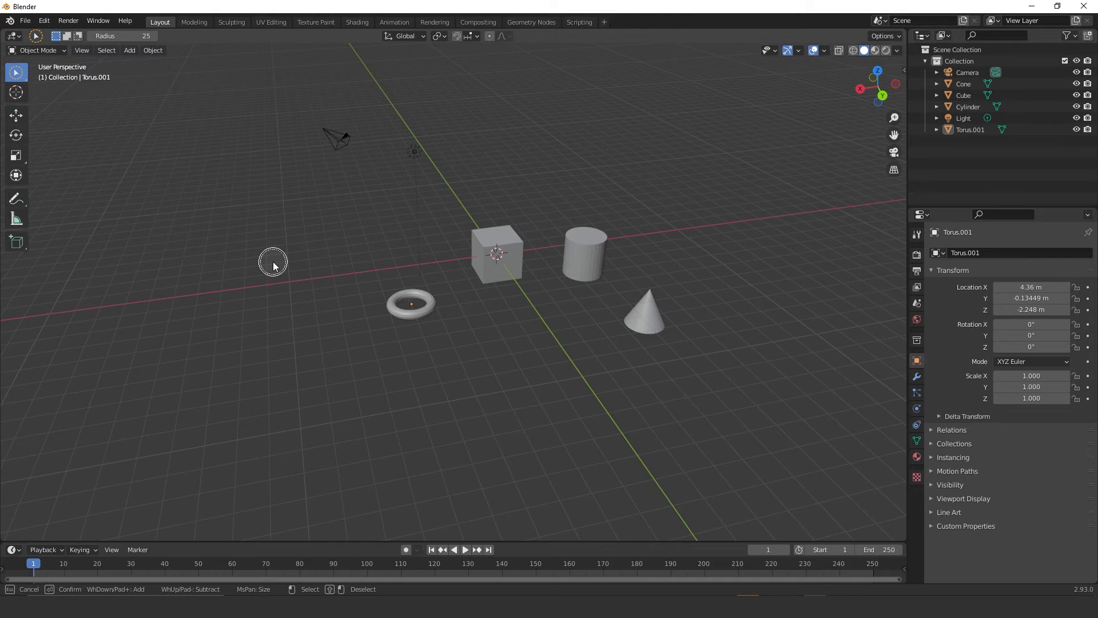
scroll(273, 264, down, 15)
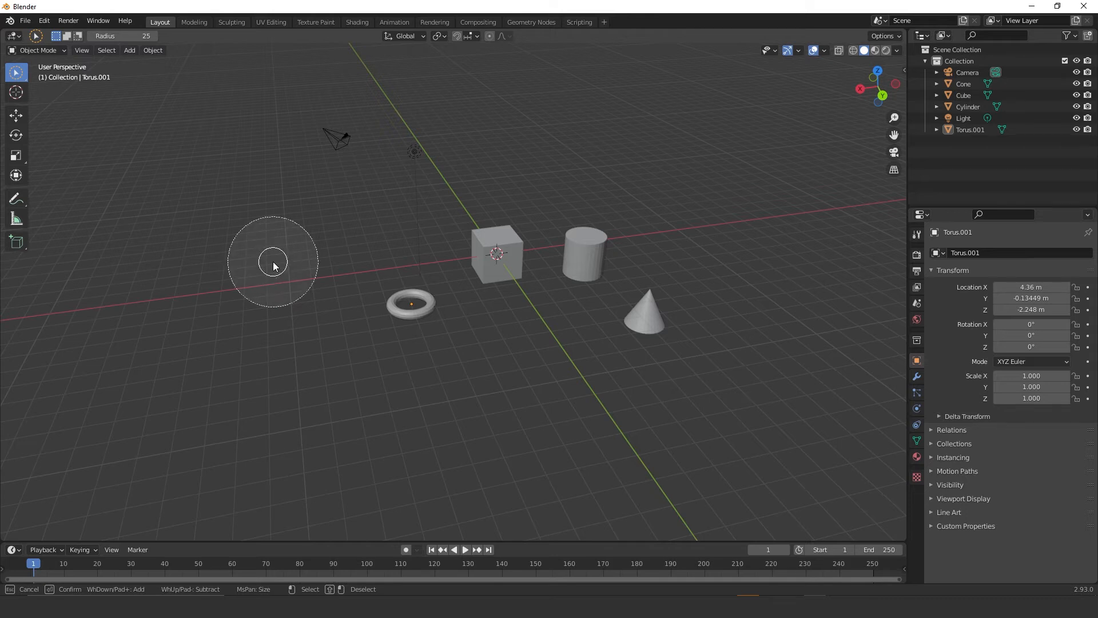
scroll(272, 264, down, 10)
scroll(273, 264, up, 15)
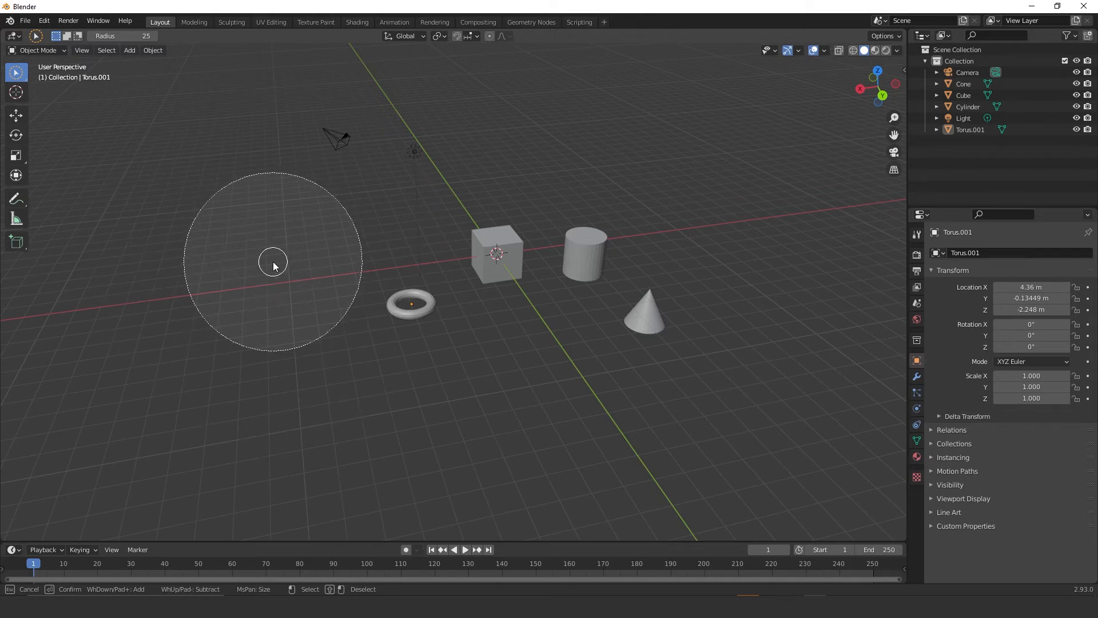
scroll(273, 264, down, 8)
scroll(274, 265, up, 5)
scroll(273, 265, down, 4)
scroll(274, 264, up, 6)
scroll(273, 264, down, 7)
scroll(273, 264, up, 4)
scroll(273, 264, down, 3)
mouse_move(274, 263)
mouse_down()
mouse_move(343, 304)
mouse_move(403, 307)
mouse_move(377, 218)
mouse_move(312, 187)
mouse_move(569, 359)
mouse_move(661, 318)
mouse_move(254, 170)
mouse_up()
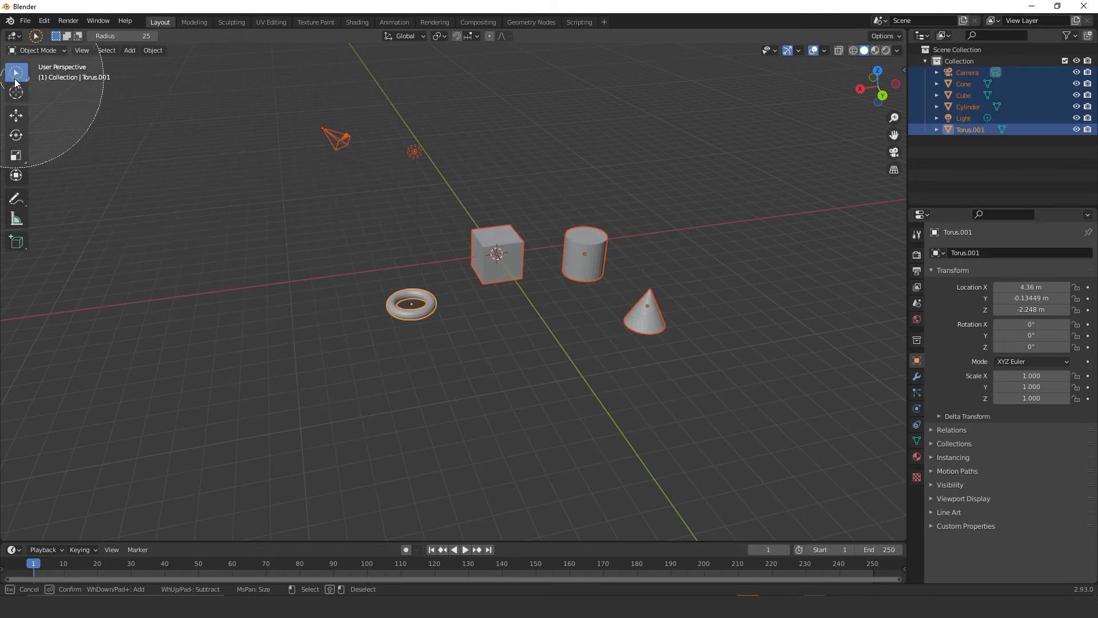
- Switch to the Select Lasso tool, clear the selection, and lasso around all the objects before deselecting them
click(16, 72)
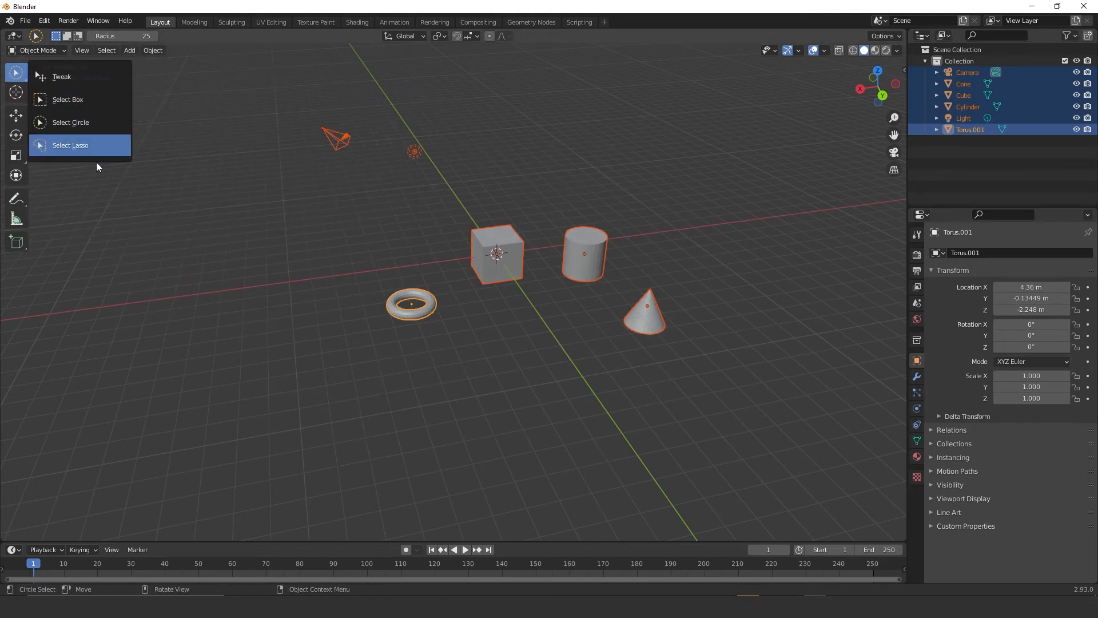
click(63, 146)
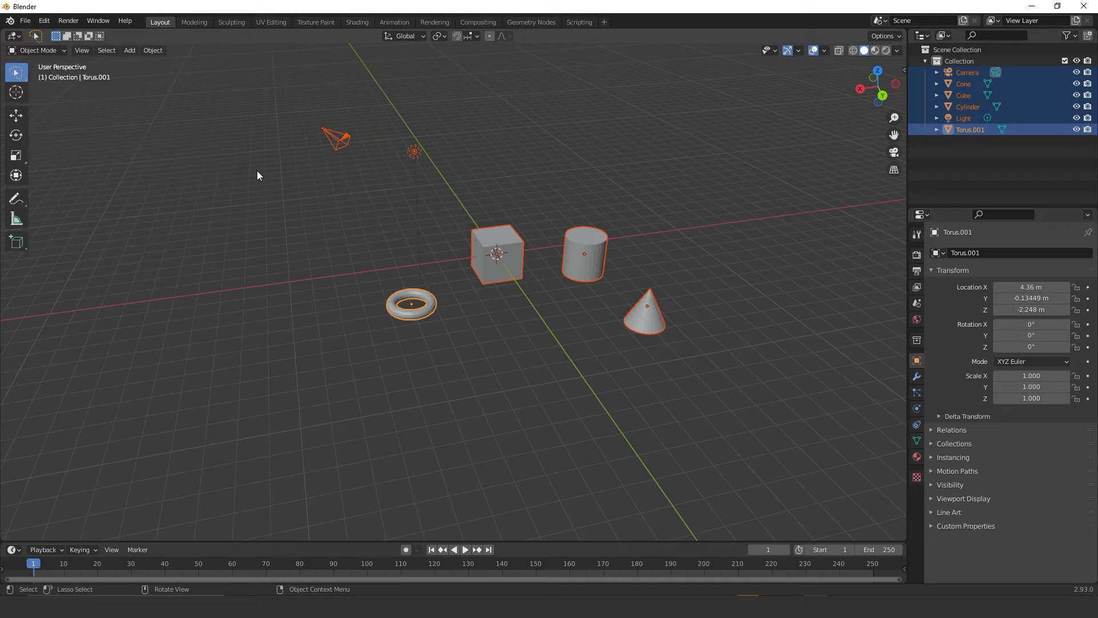
click(281, 225)
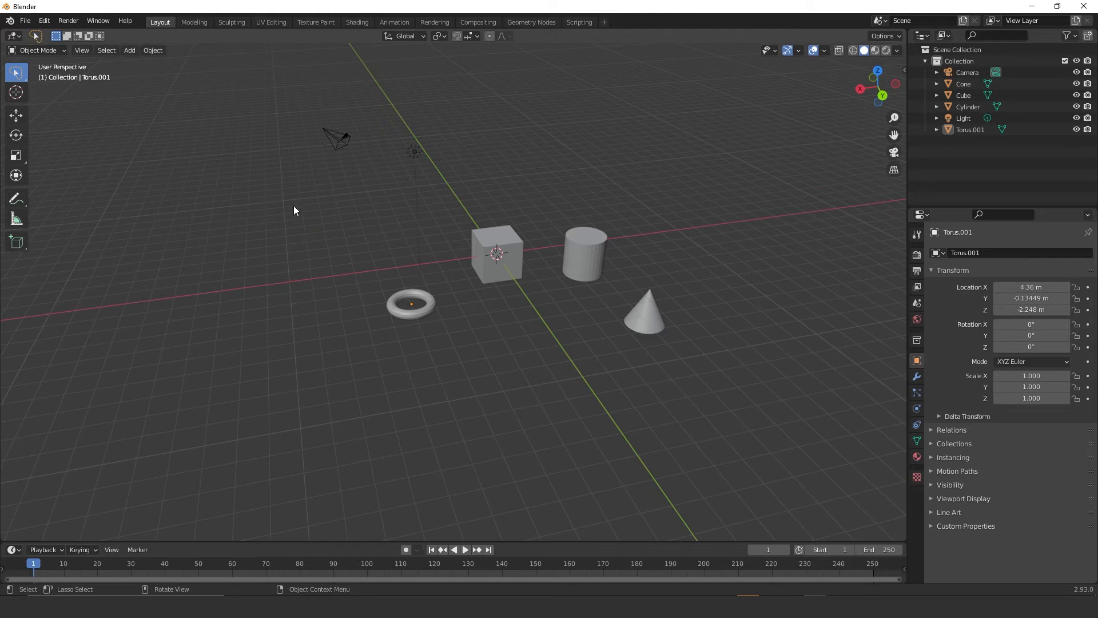
mouse_move(284, 285)
mouse_down()
mouse_move(297, 282)
mouse_move(296, 95)
mouse_move(441, 110)
mouse_move(636, 192)
mouse_move(781, 320)
mouse_move(548, 394)
mouse_move(331, 332)
mouse_move(282, 266)
mouse_up()
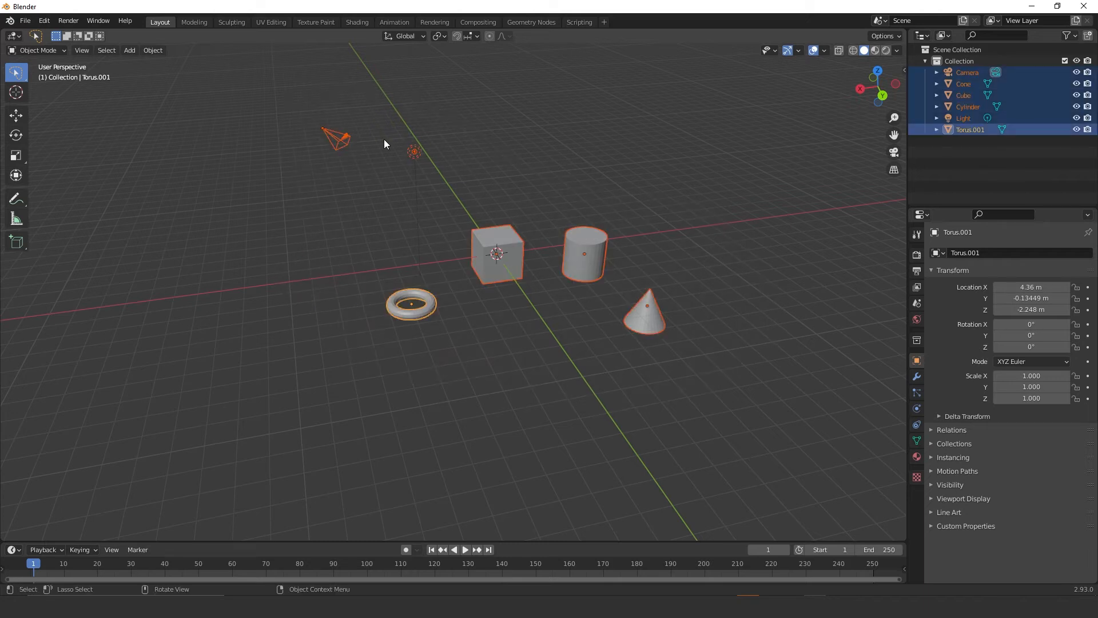
click(277, 135)
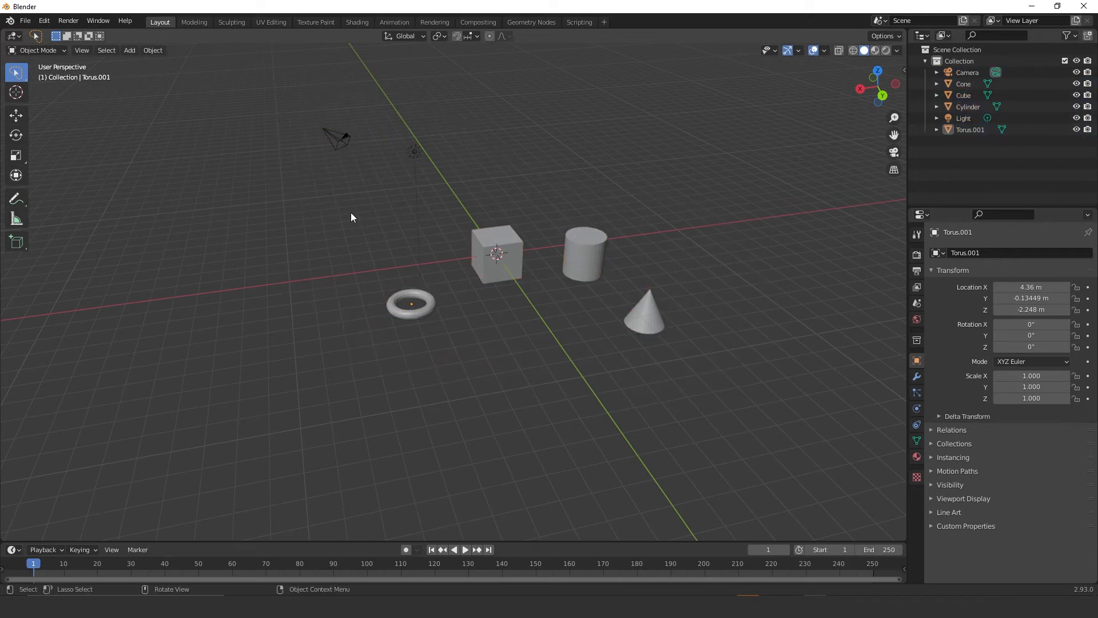
mouse_move(352, 213)
mouse_down()
mouse_move(287, 124)
mouse_move(351, 94)
mouse_move(378, 139)
mouse_move(403, 122)
mouse_move(438, 145)
mouse_move(433, 235)
mouse_move(454, 313)
mouse_move(373, 331)
mouse_move(317, 192)
mouse_up()
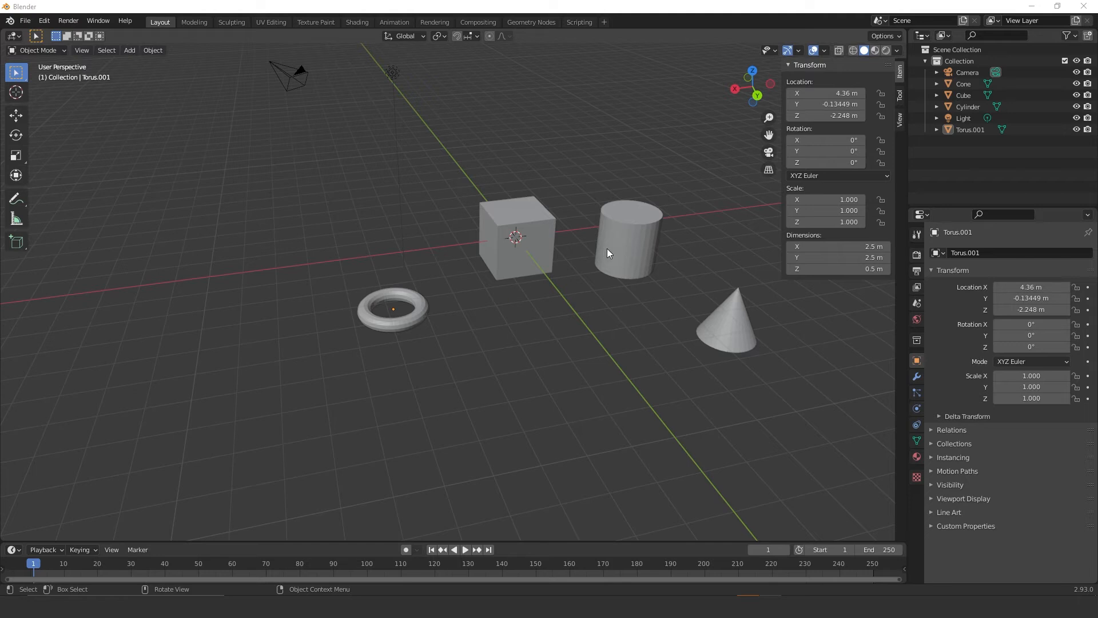
- Select the cube and add the cylinder, cone, torus, light and camera to the selection one by one
click(518, 220)
key(shift)
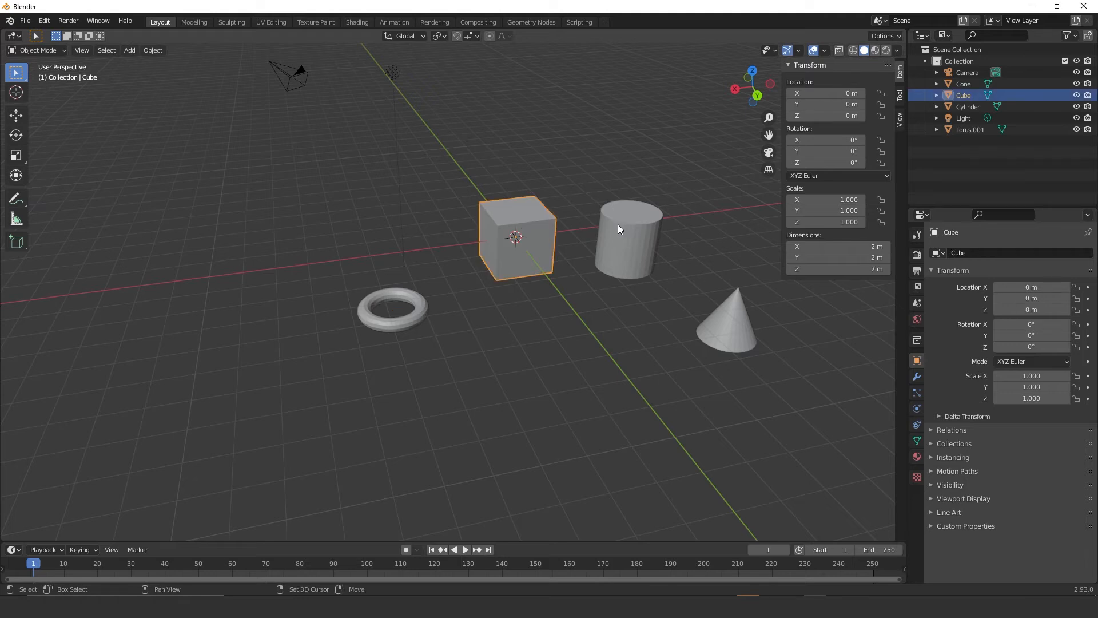
shift+click(637, 228)
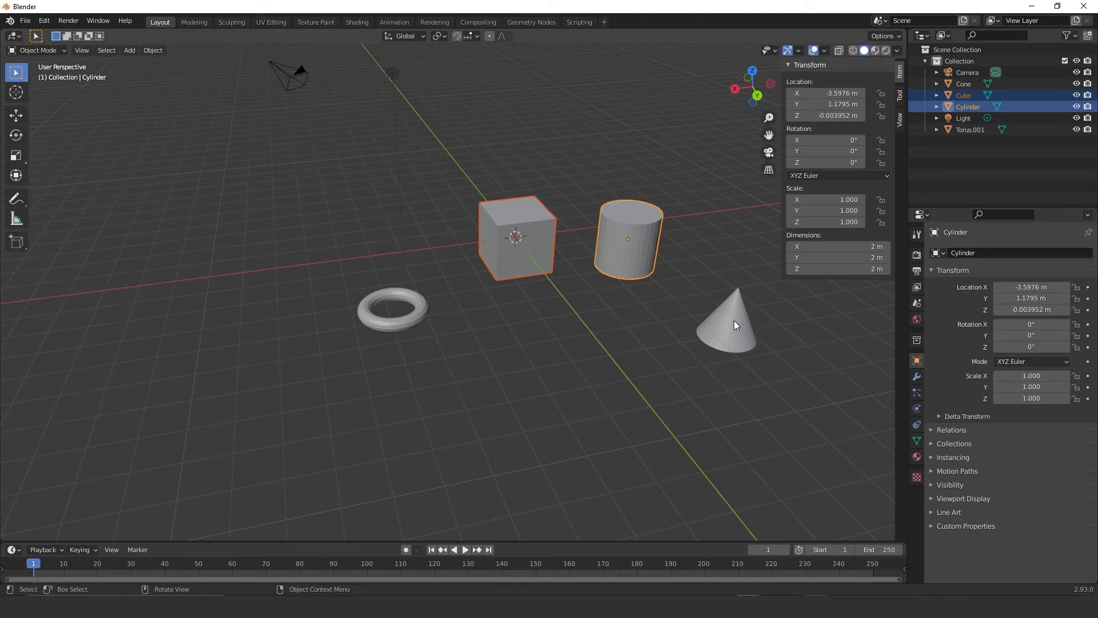
shift+click(718, 324)
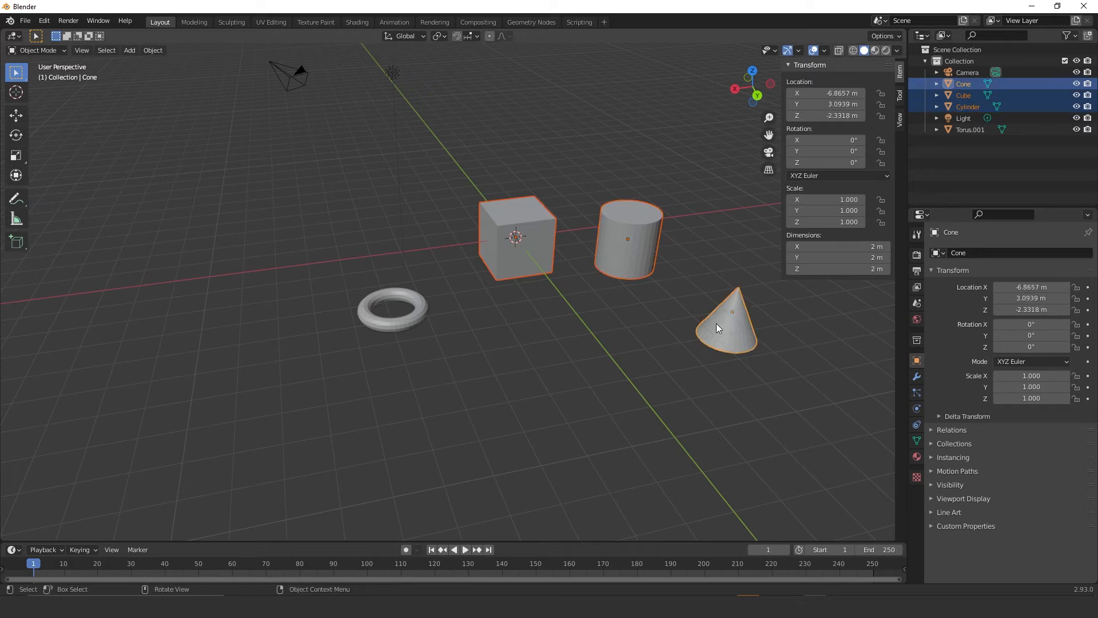
shift+click(406, 327)
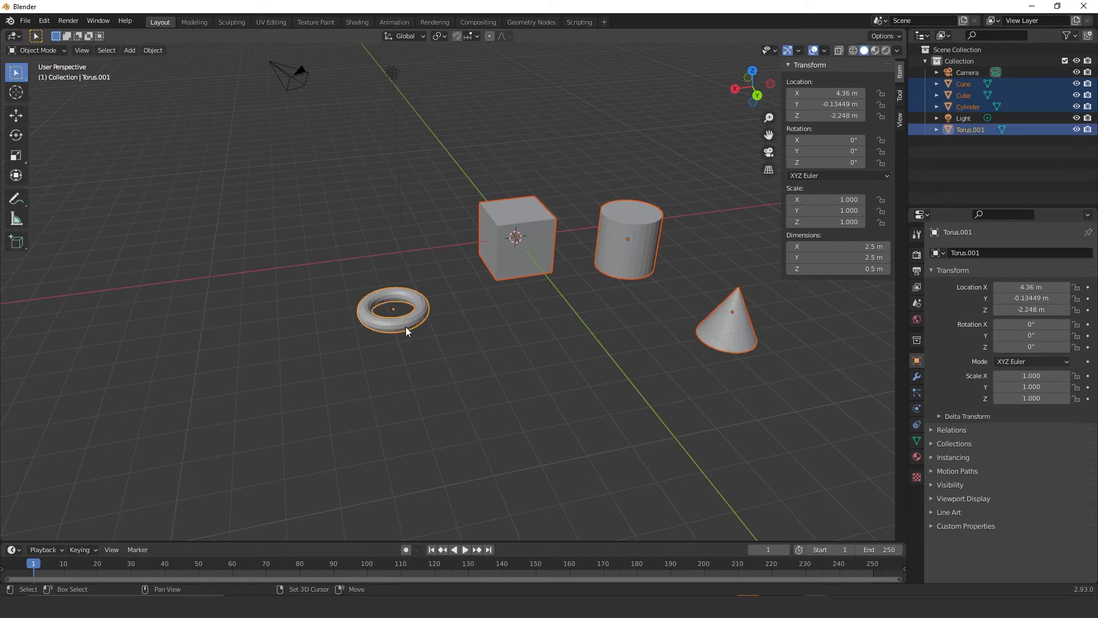
shift+click(394, 74)
shift+click(300, 73)
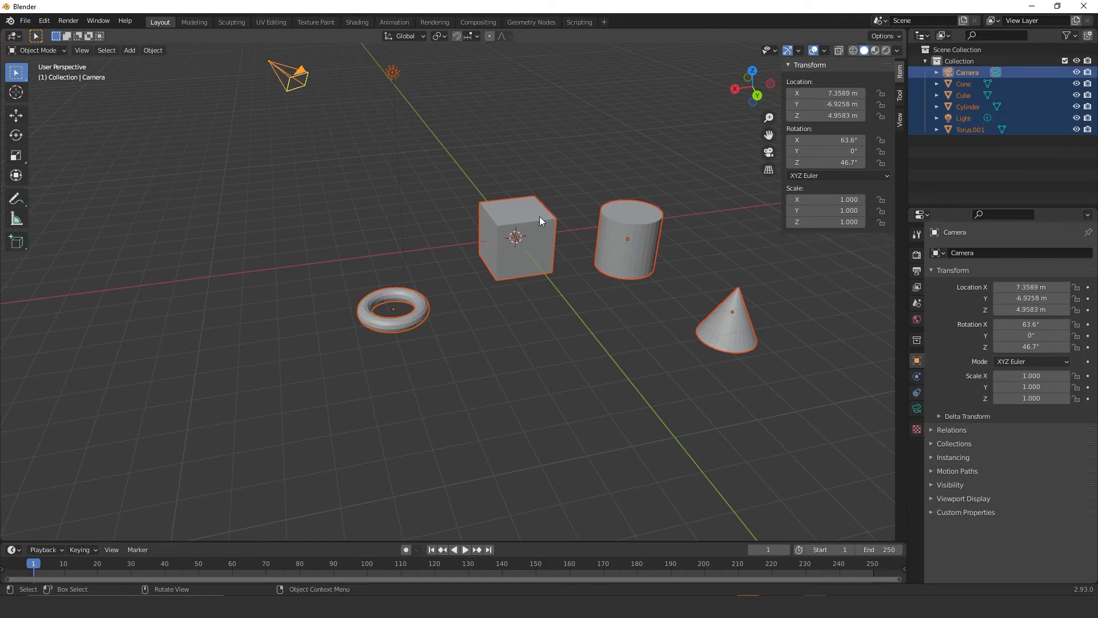
- Clear the selection, select the cube and the cylinder individually so one replaces the other, and deselect everything
click(645, 369)
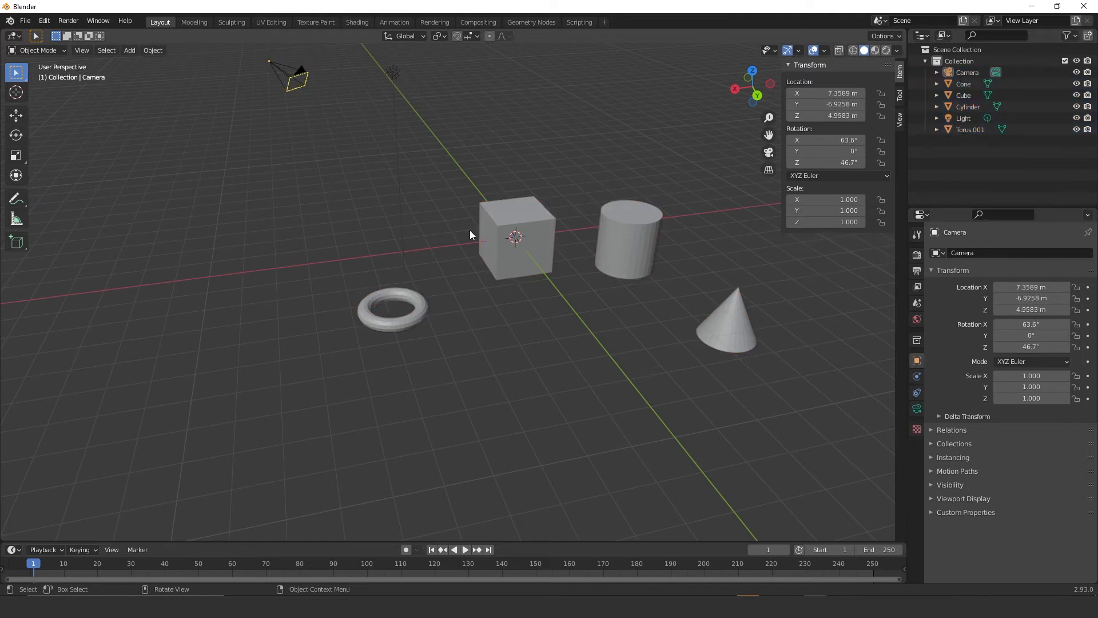
click(503, 237)
click(618, 233)
click(554, 155)
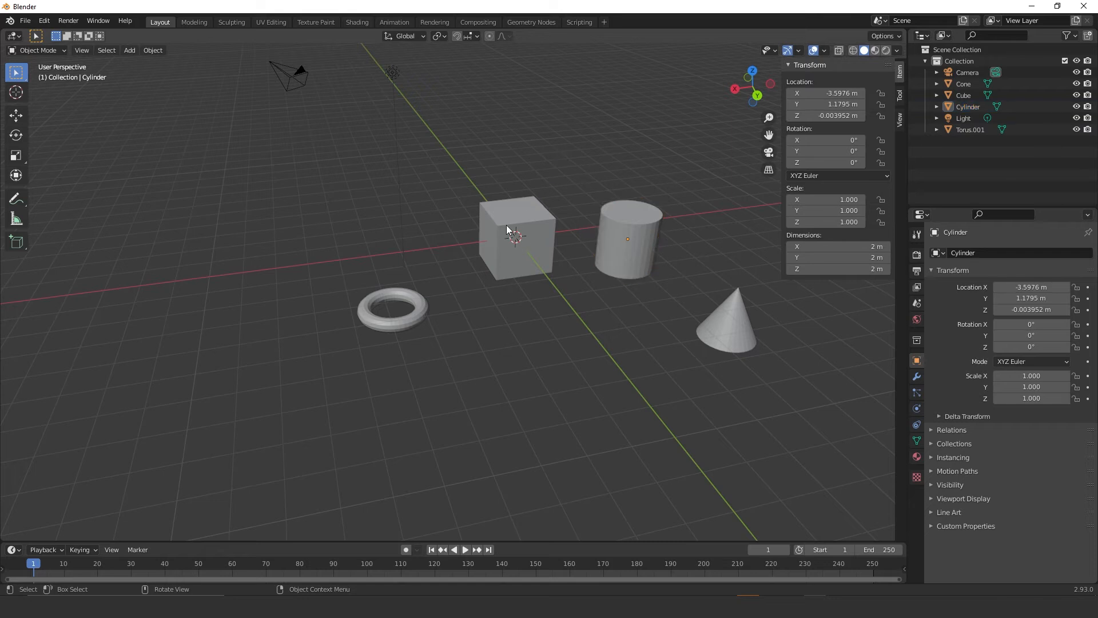
- Select the cube and cylinder together and activate the Move tool for them
click(509, 231)
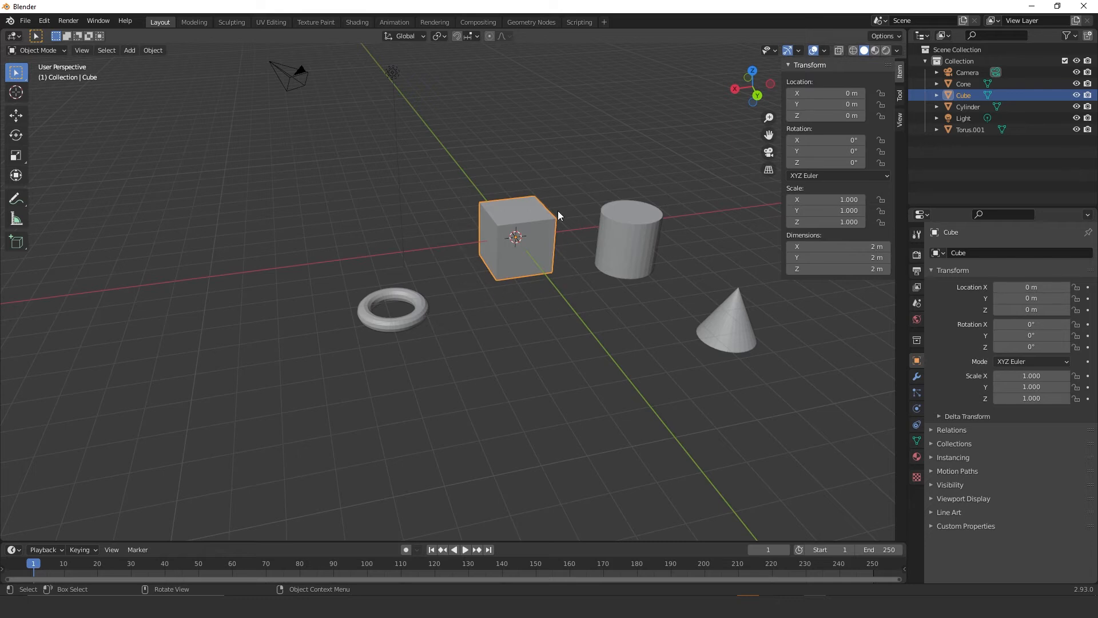
shift+click(637, 227)
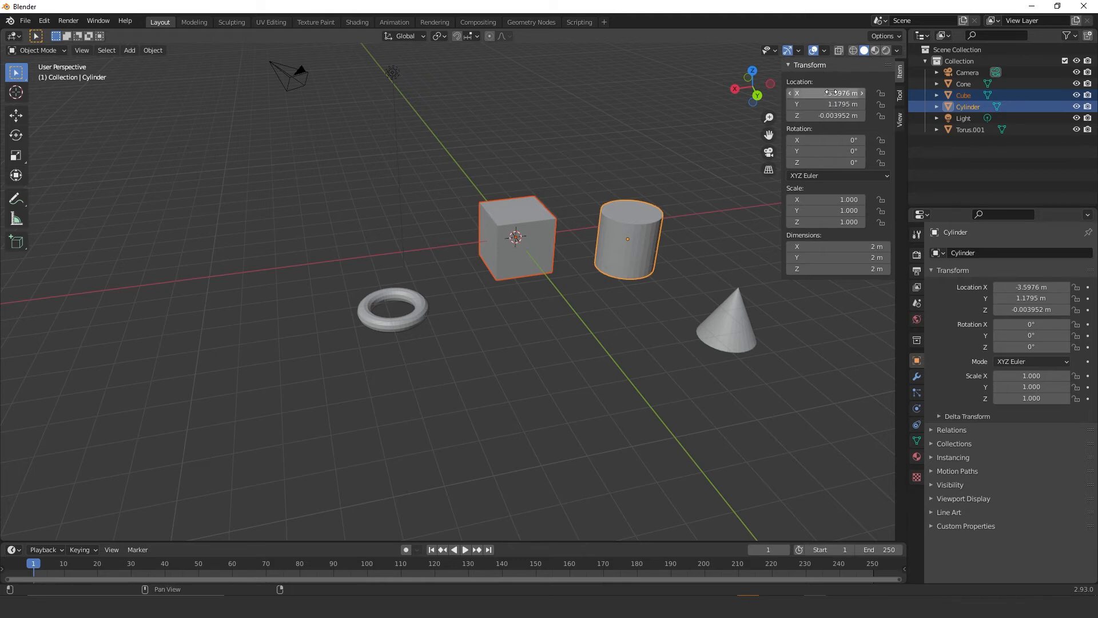
mouse_move(816, 92)
mouse_down()
mouse_move(904, 88)
mouse_move(608, 110)
mouse_move(812, 110)
mouse_move(788, 93)
mouse_move(874, 96)
mouse_move(832, 94)
mouse_up()
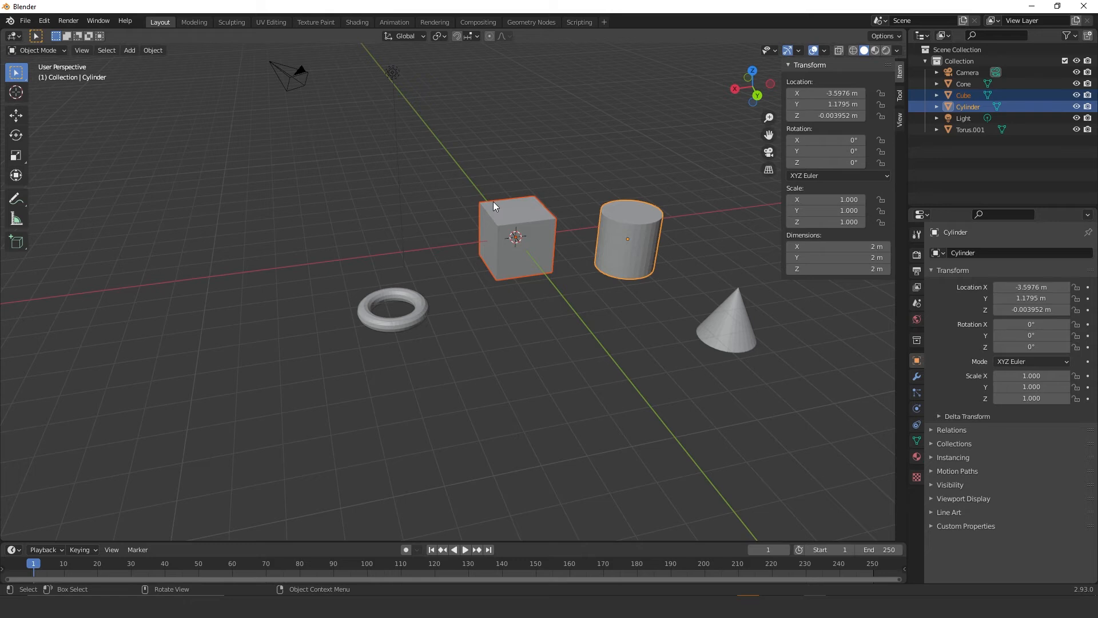
click(15, 116)
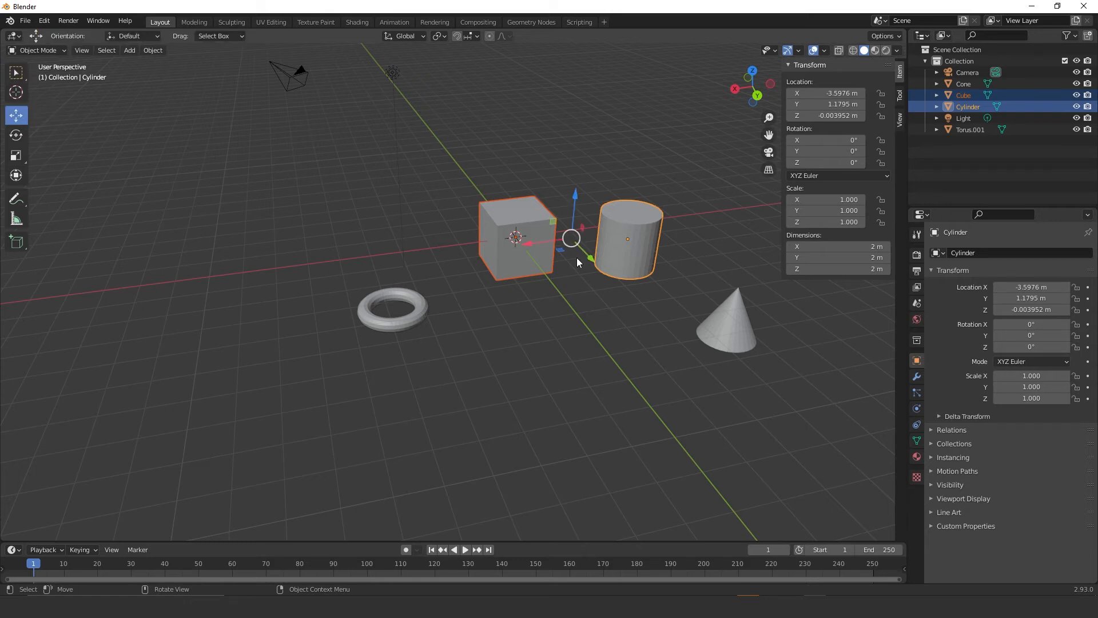
mouse_move(527, 246)
mouse_down()
mouse_move(488, 241)
mouse_move(252, 273)
mouse_move(602, 229)
mouse_move(104, 292)
mouse_move(693, 235)
mouse_move(119, 300)
mouse_move(694, 232)
mouse_move(323, 269)
mouse_move(523, 247)
mouse_up()
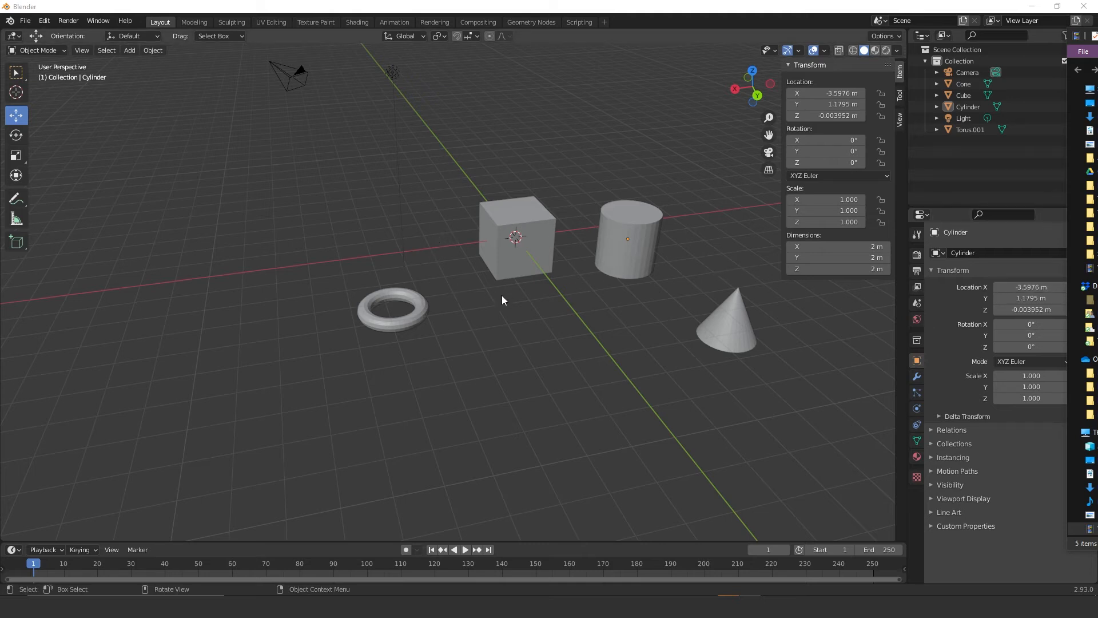
- Select only the cube with the Move tool active and shift it along the X axis to about 0.018 m
click(8, 118)
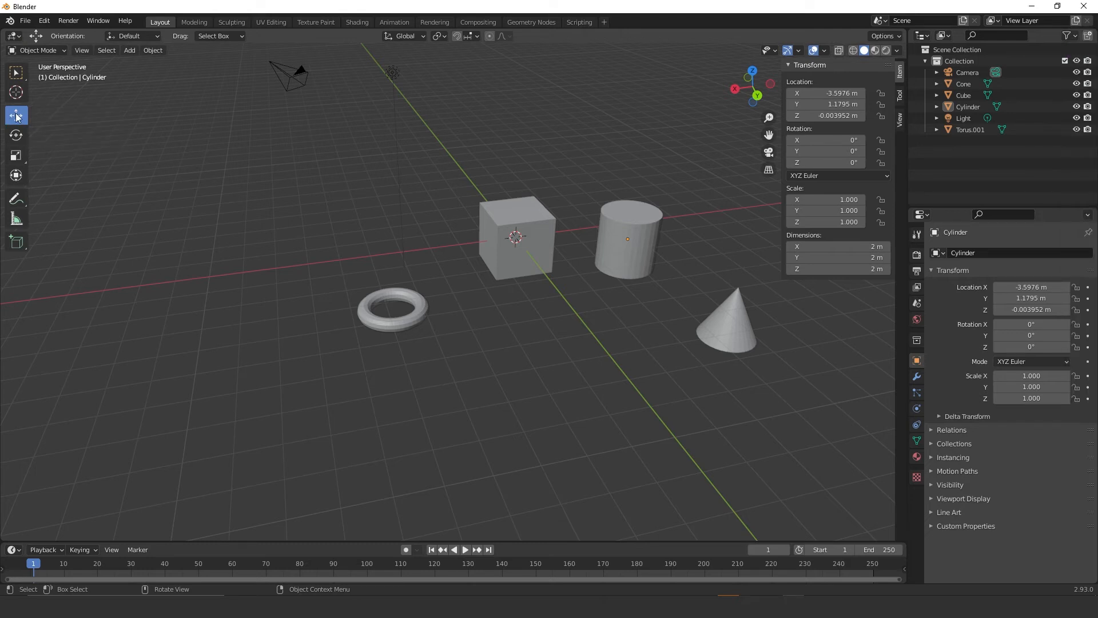
click(529, 222)
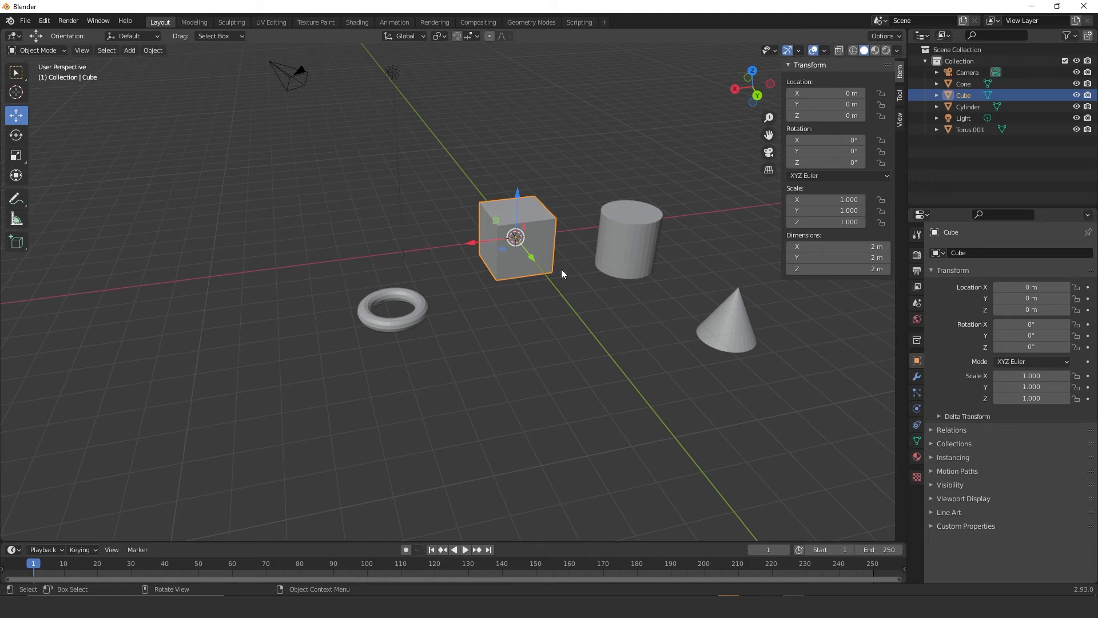
middle_drag(579, 228, 545, 208)
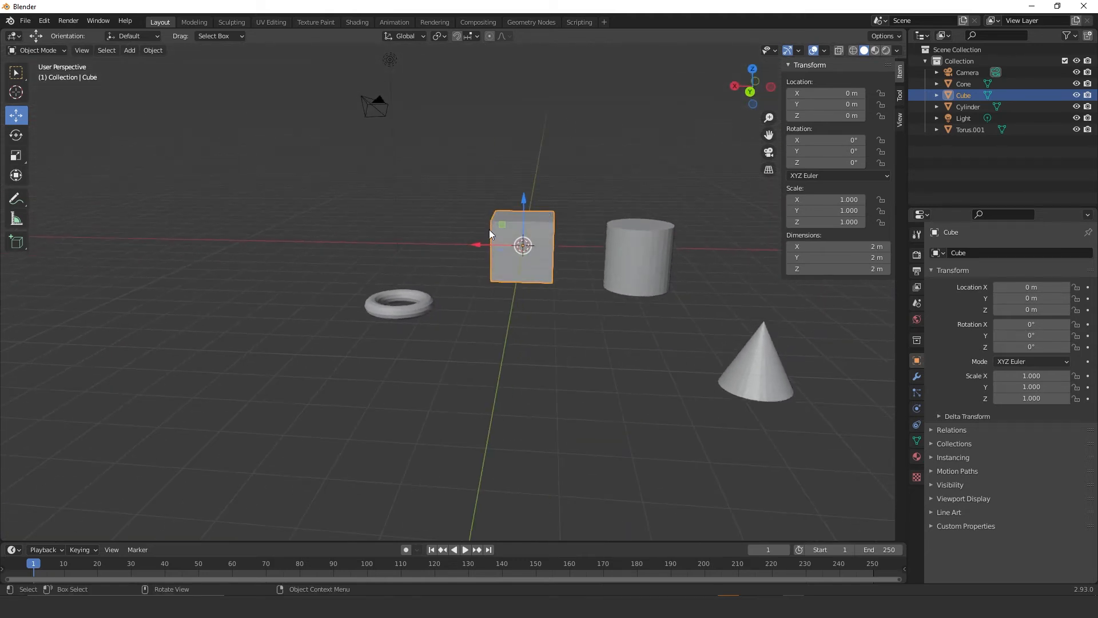
middle_drag(496, 242, 520, 245)
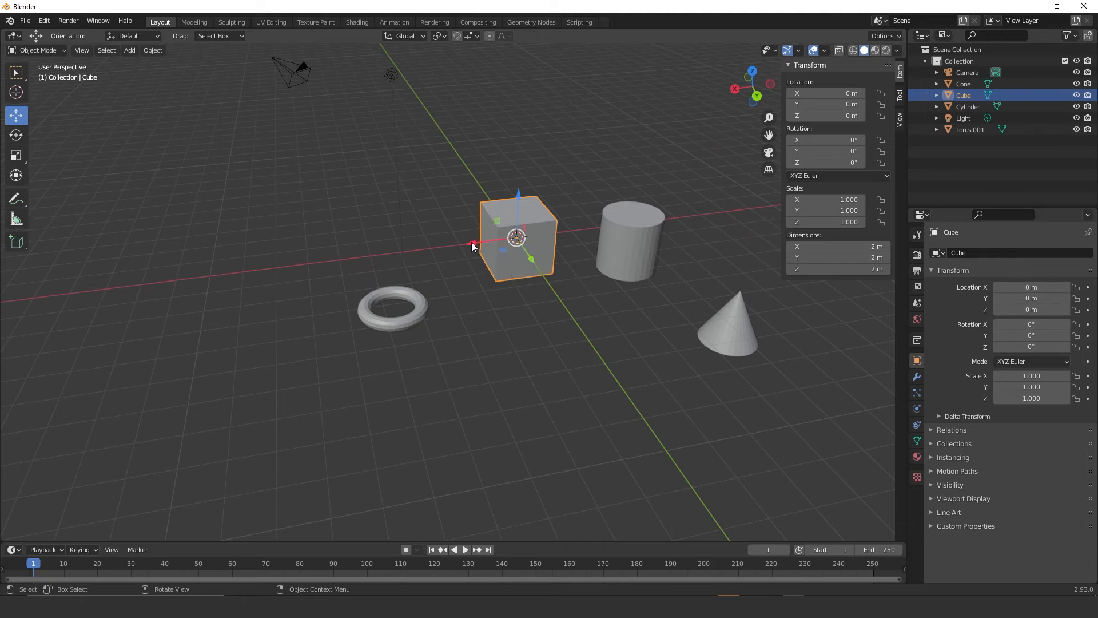
drag(475, 242, 517, 202)
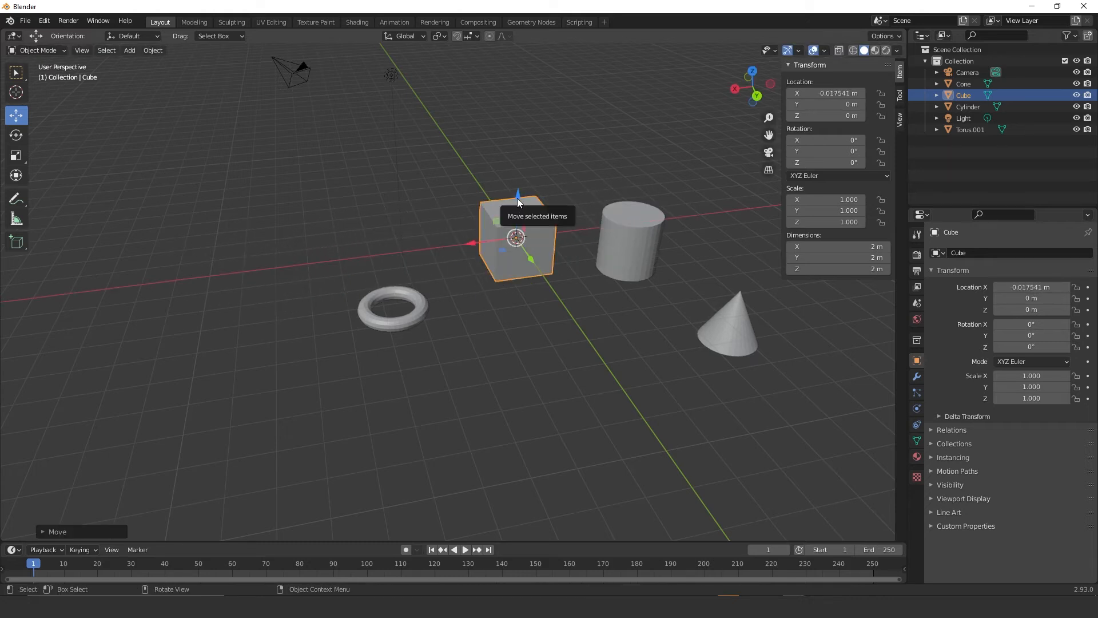
middle_drag(496, 221, 511, 191)
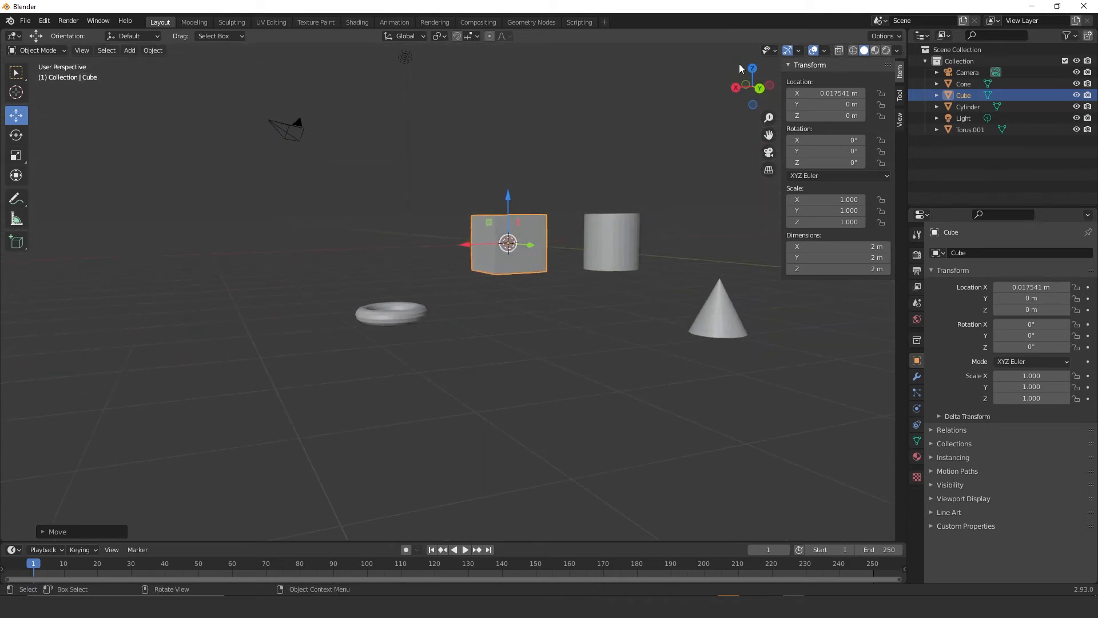
- Move the cube along Z to about 0.022 m and shift it to about X 0.686 m, Y -1.209 m
mouse_move(510, 200)
mouse_down()
mouse_move(509, 79)
mouse_move(509, 229)
mouse_move(520, 165)
mouse_move(509, 57)
mouse_move(509, 389)
mouse_move(508, 60)
mouse_move(503, 198)
mouse_up()
middle_drag(503, 198, 532, 235)
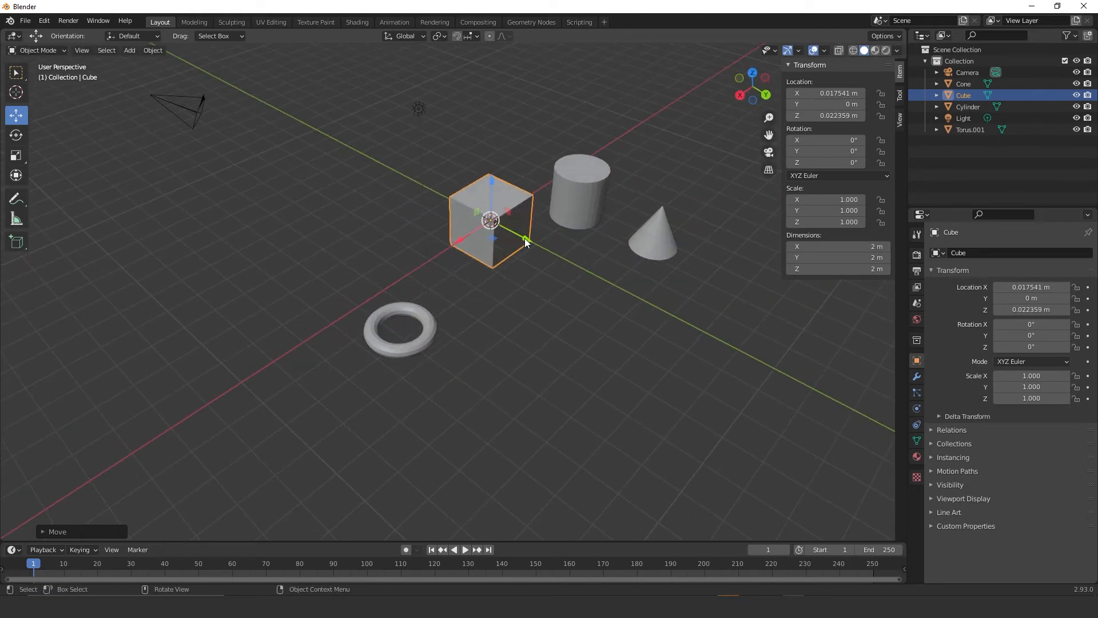
drag(525, 242, 452, 236)
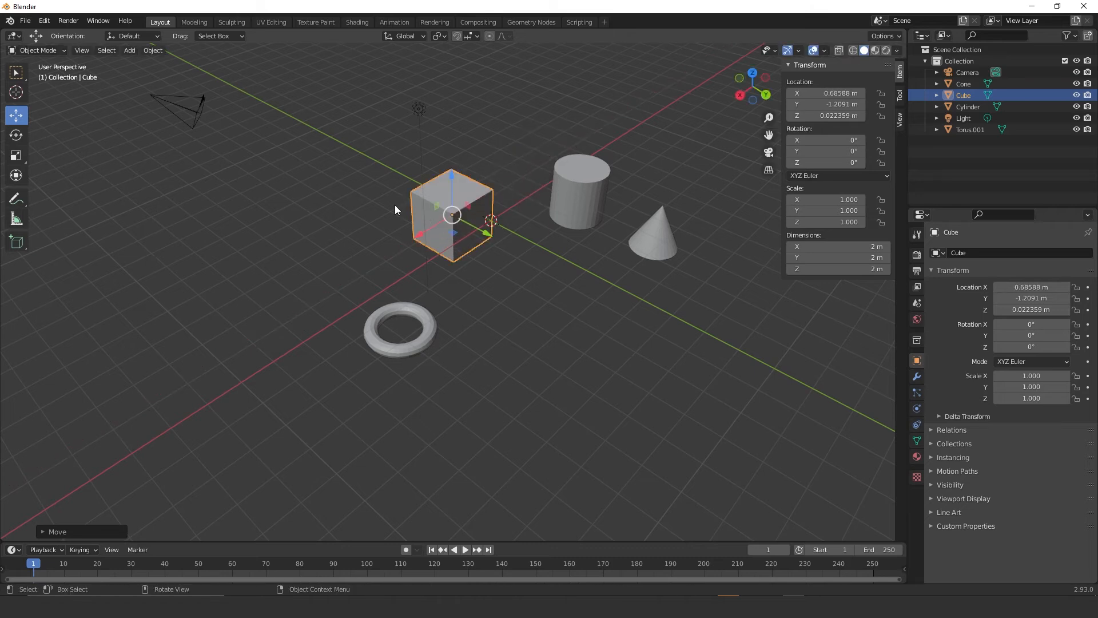
- Activate the Rotate tool and turn the cube around the Y axis to about -203°
click(17, 135)
middle_drag(522, 226, 499, 199)
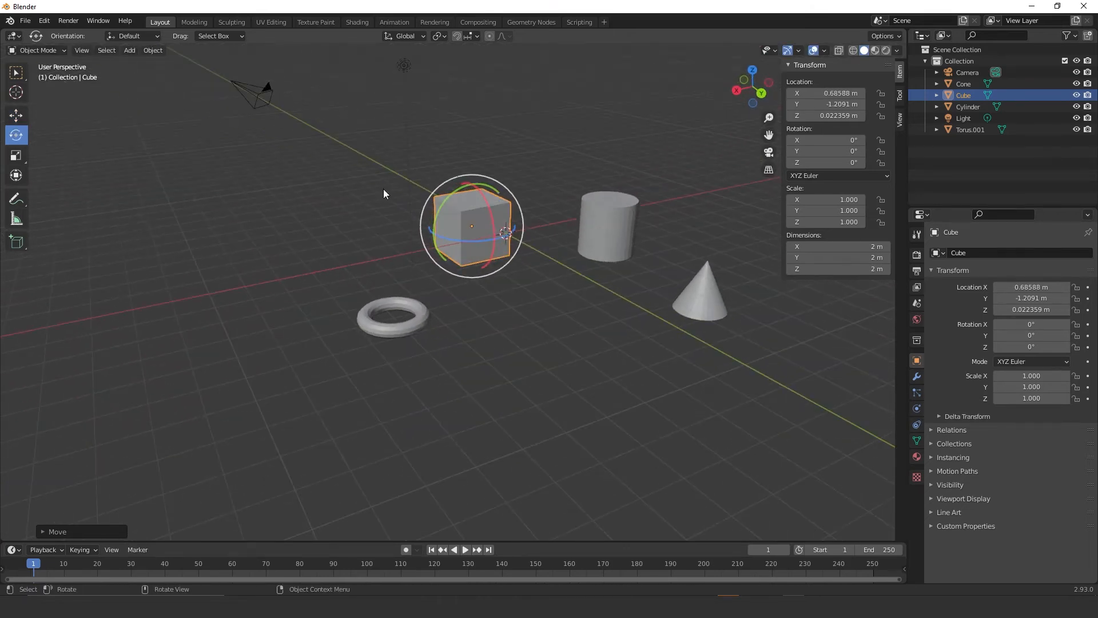
middle_drag(485, 189, 448, 183)
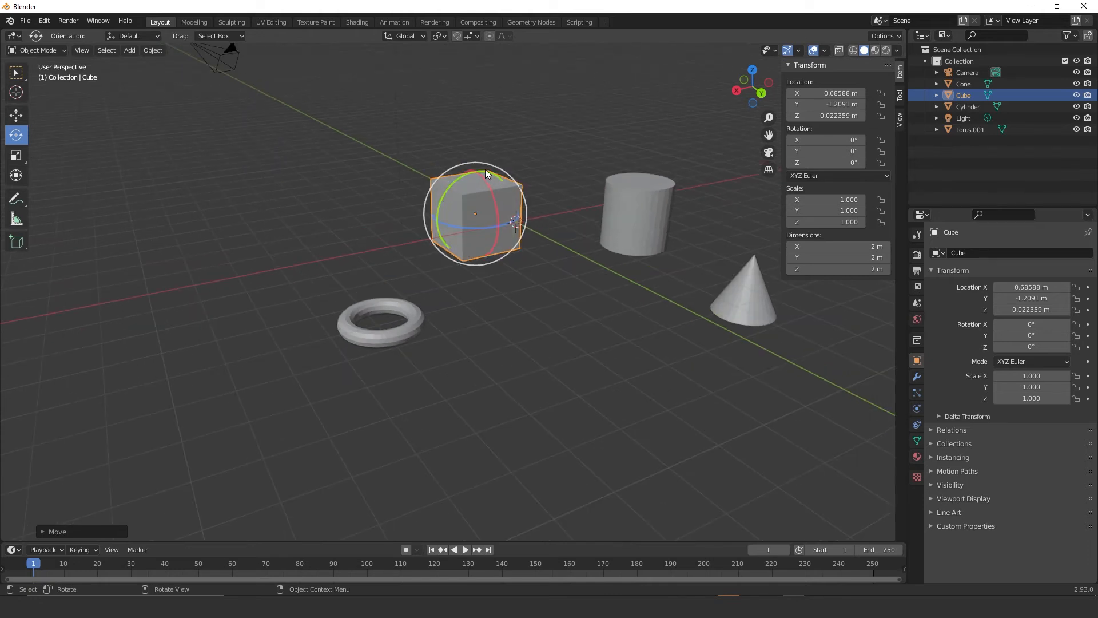
drag(447, 191, 503, 279)
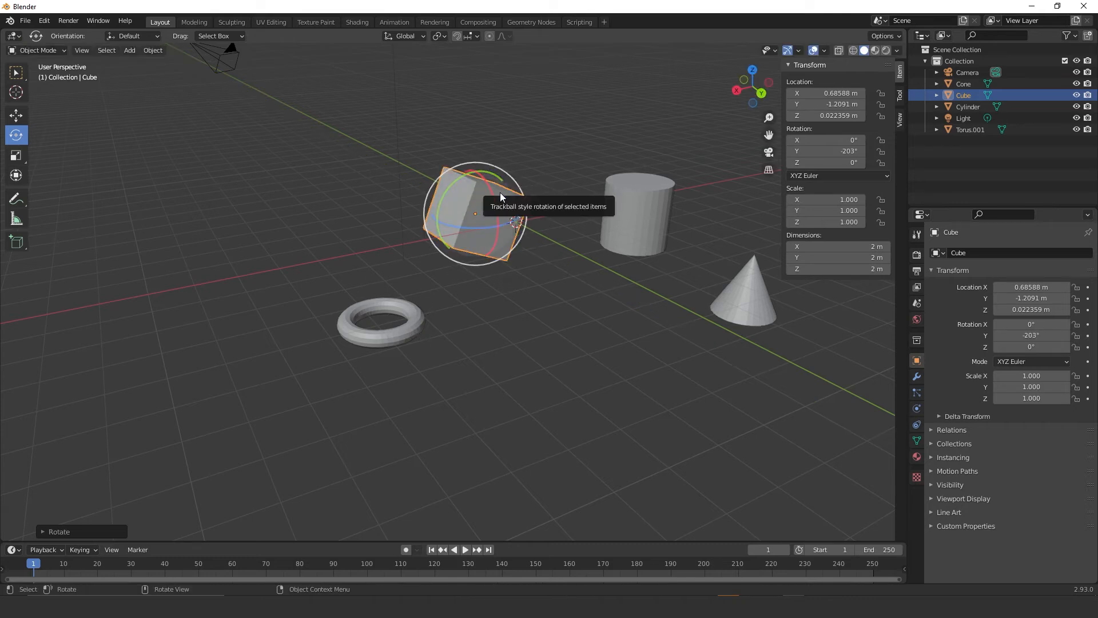
- Rotate the cube around the X and Z axes and trackball-rotate it to about X 65.5°, Y -148°, Z 988°
drag(495, 201, 508, 246)
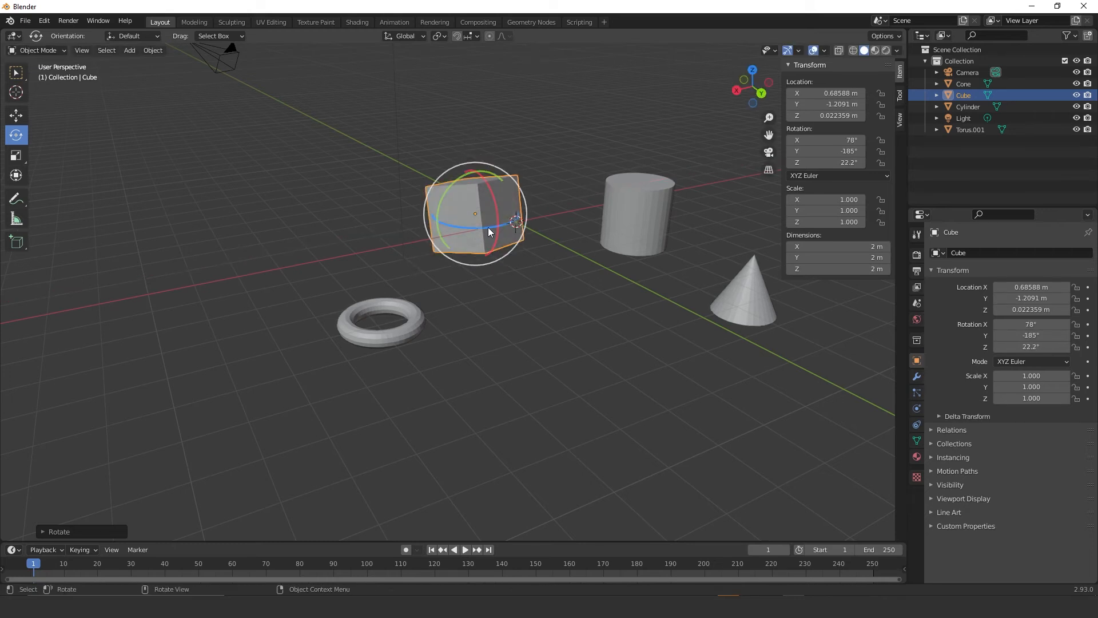
drag(488, 228, 424, 215)
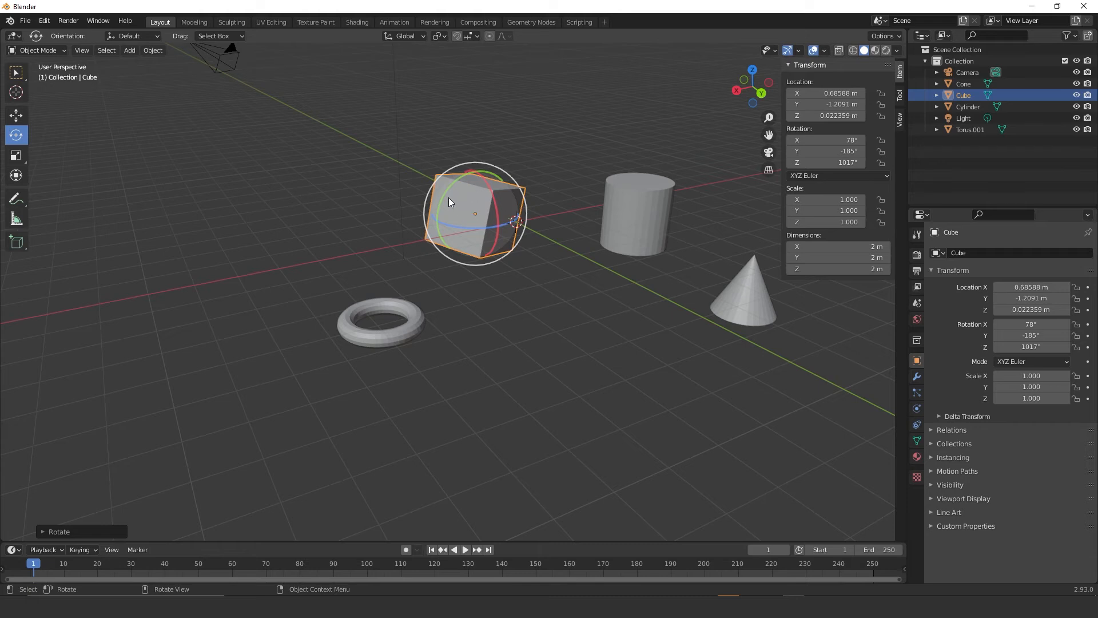
drag(445, 204, 422, 171)
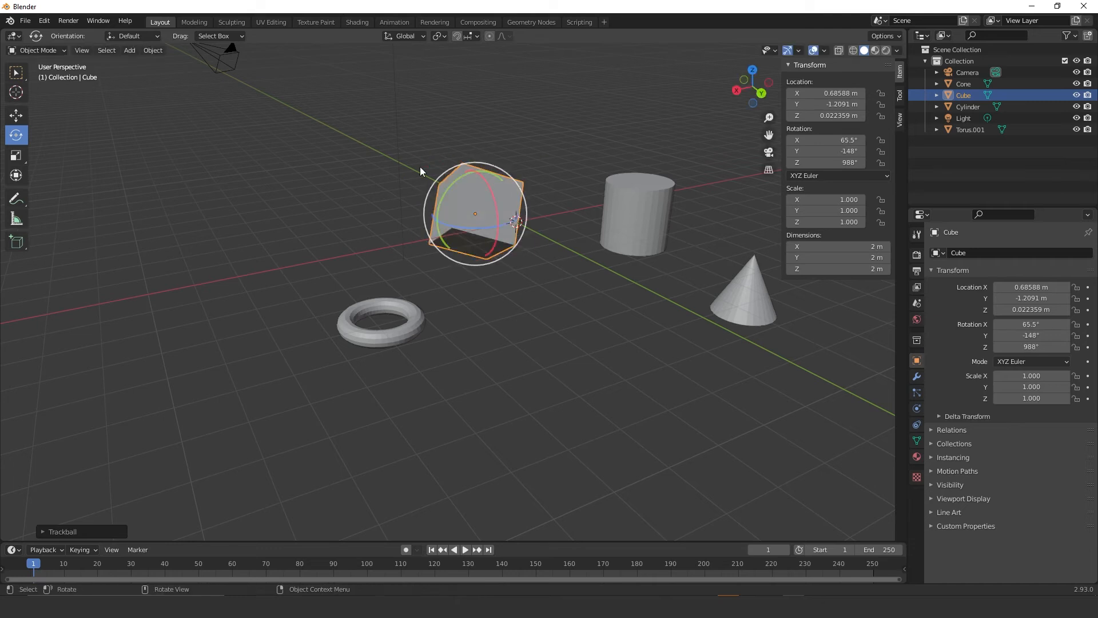
- Activate the Scale tool, select the cylinder and resize it along the Z axis to a scale of about 1.009
click(16, 155)
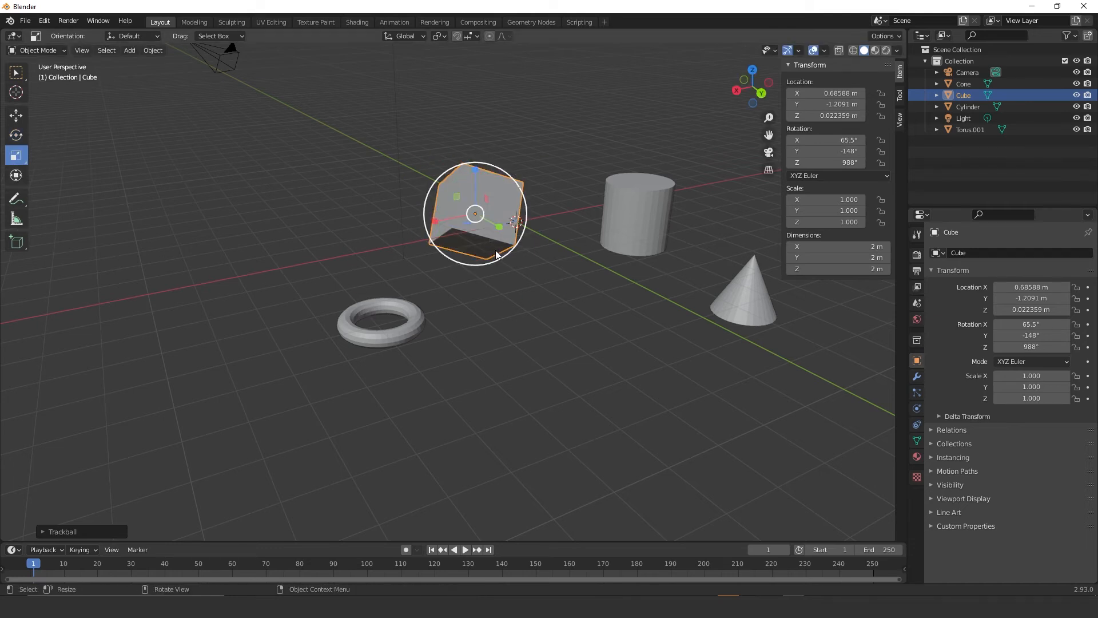
click(648, 212)
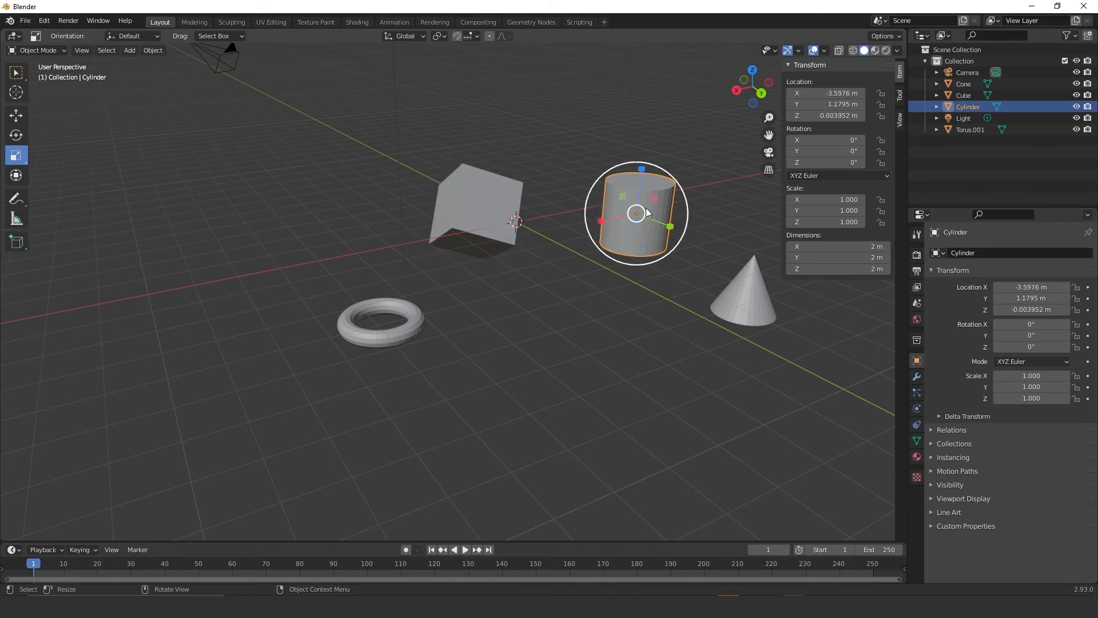
shift+middle_drag(622, 162, 527, 208)
scroll(225, 247, up, 2)
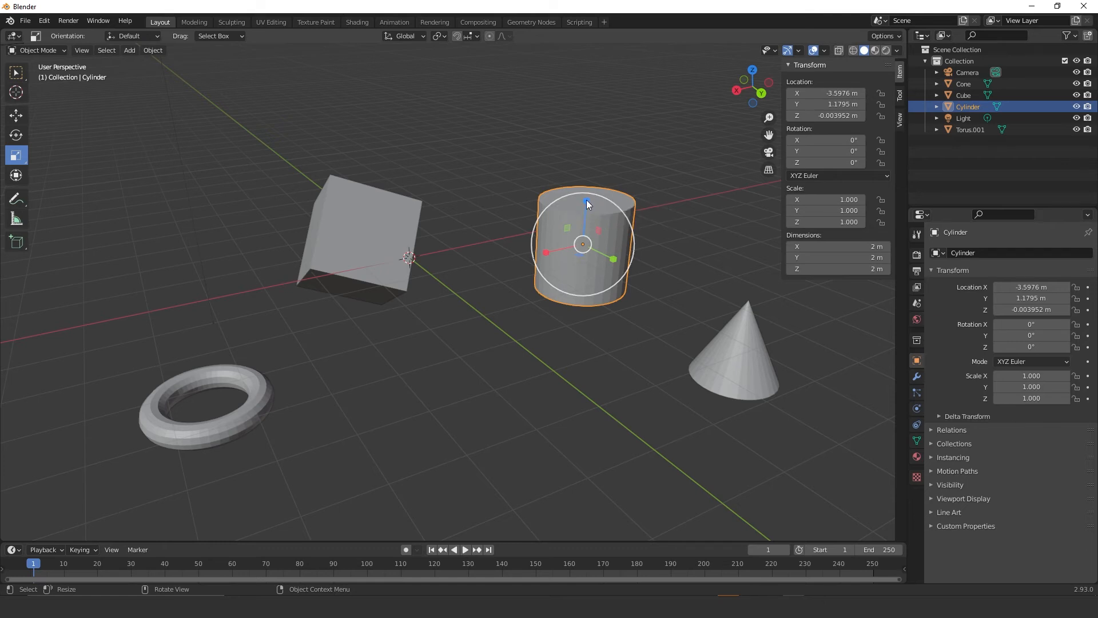
drag(586, 201, 597, 87)
drag(589, 127, 586, 195)
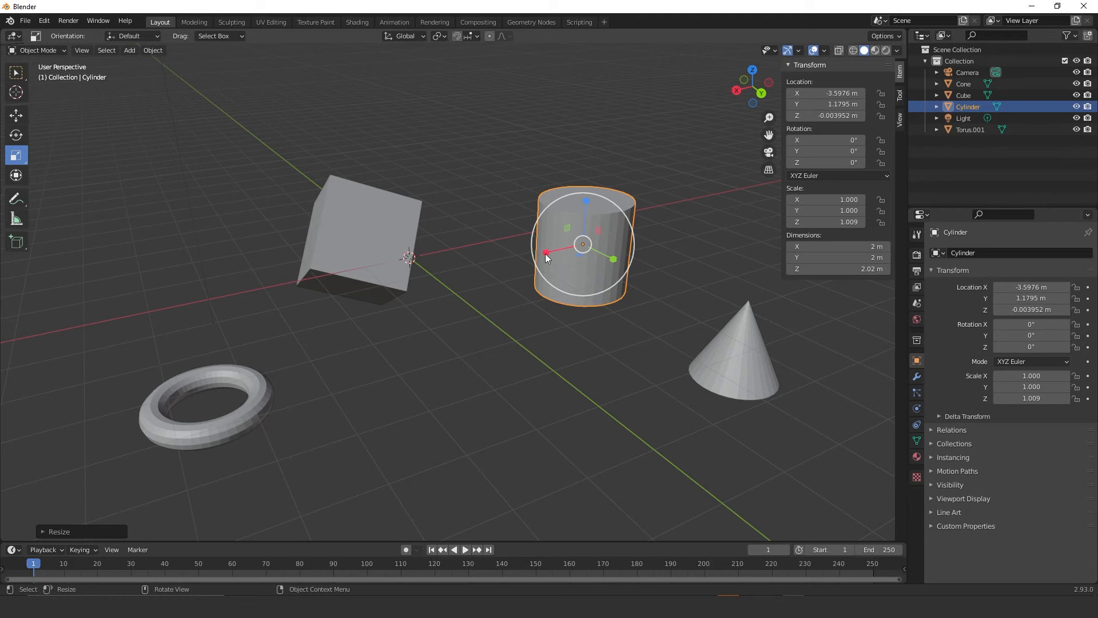
- Try to scale the cylinder along the X axis and along the Y axis
drag(546, 254, 327, 266)
right_click(327, 266)
mouse_move(613, 259)
mouse_down()
mouse_move(755, 331)
mouse_move(617, 246)
mouse_move(779, 348)
mouse_move(614, 247)
mouse_up()
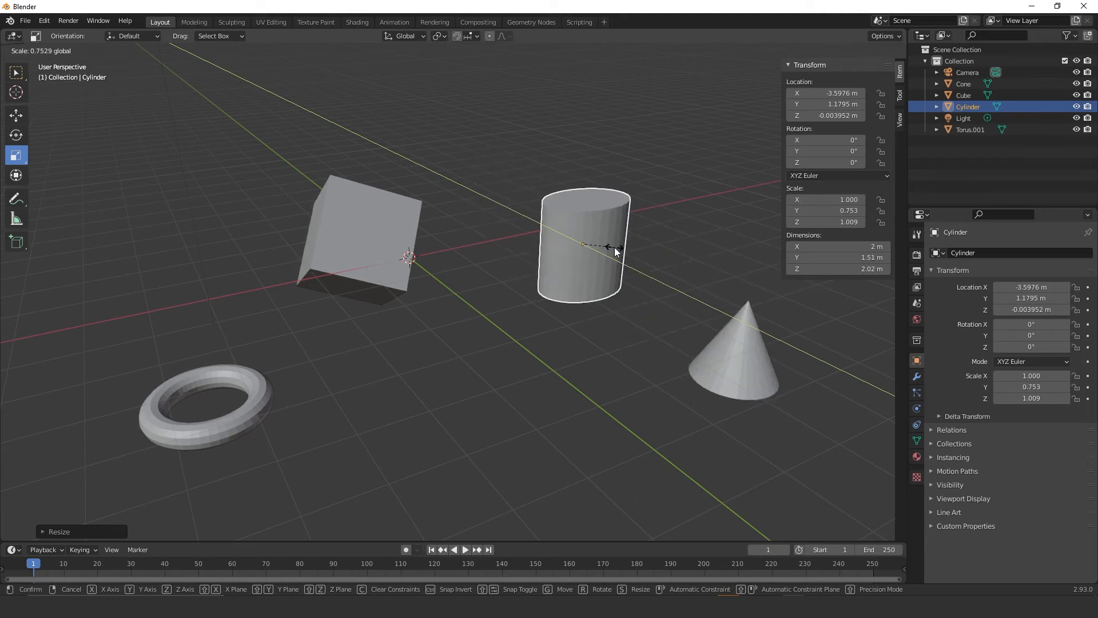
right_click(614, 247)
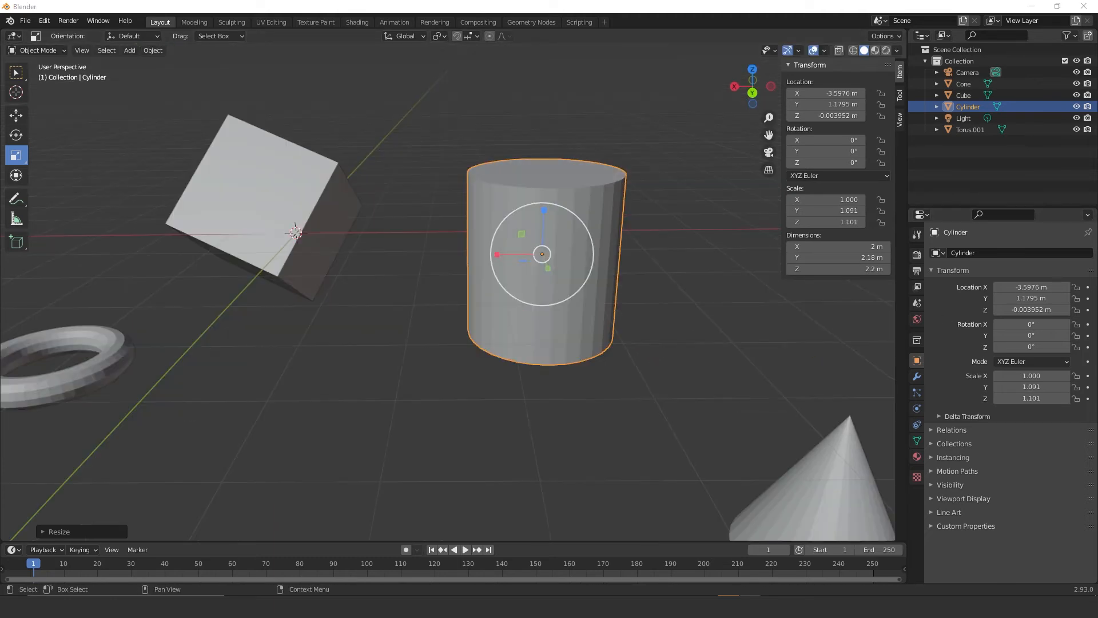
- Try to scale the cylinder within the XY plane using the plane handle of the Scale tool
middle_drag(560, 296, 655, 265)
scroll(618, 317, down, 3)
scroll(610, 310, up, 3)
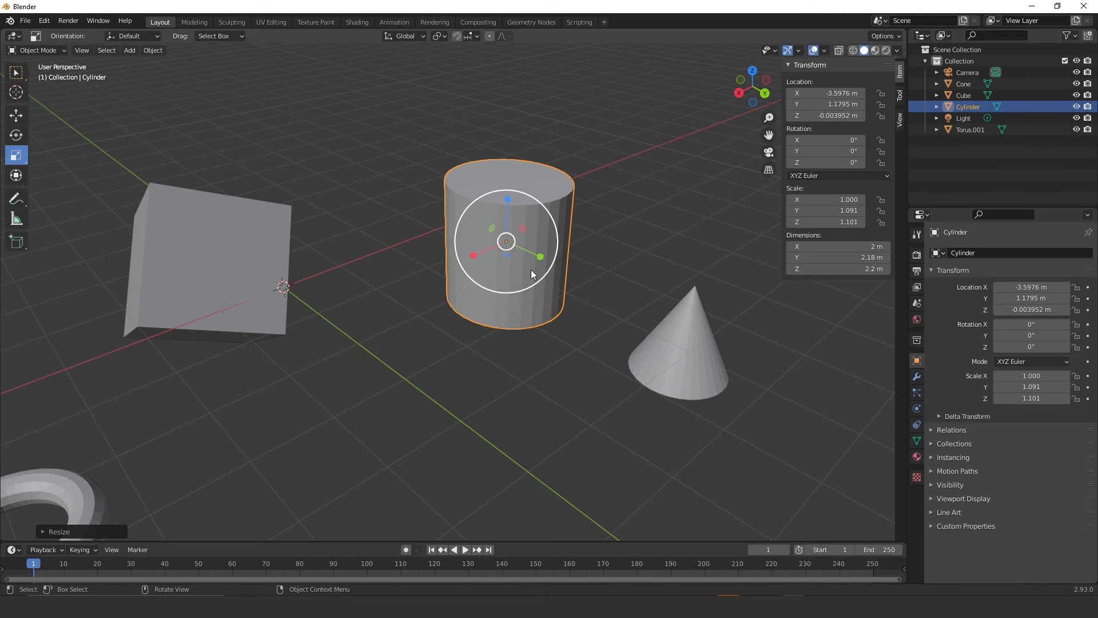
middle_drag(534, 265, 499, 317)
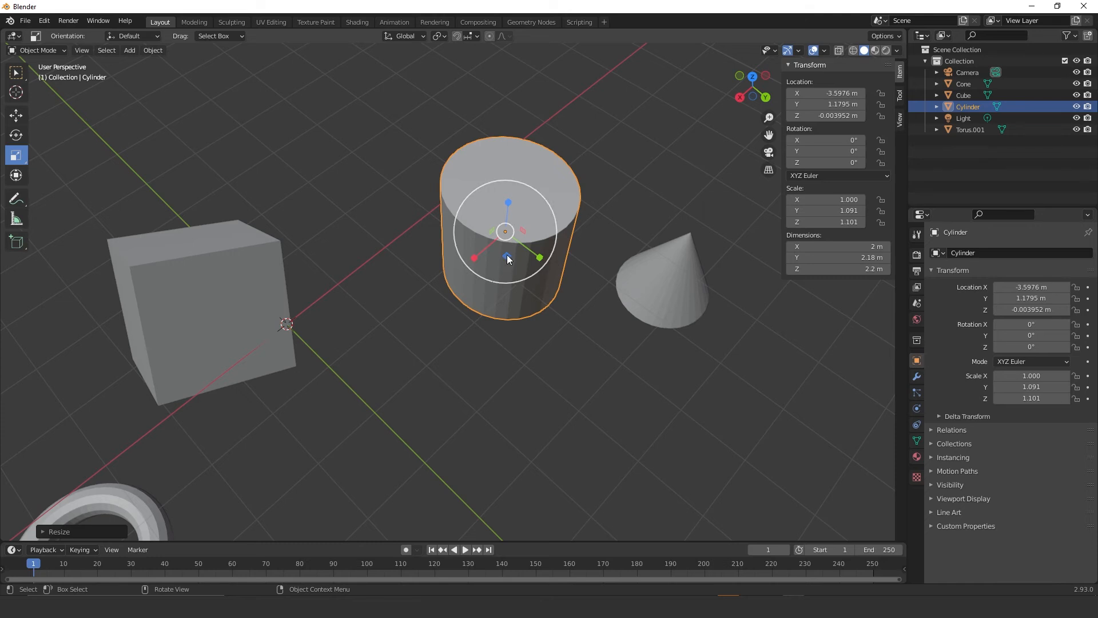
middle_drag(507, 256, 507, 242)
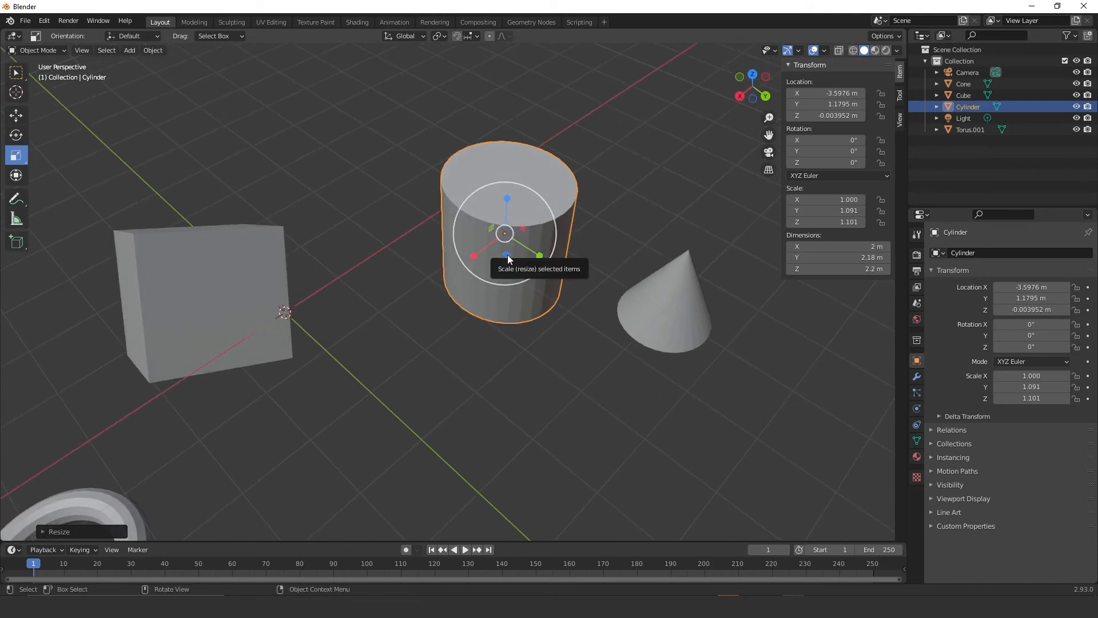
drag(507, 256, 529, 261)
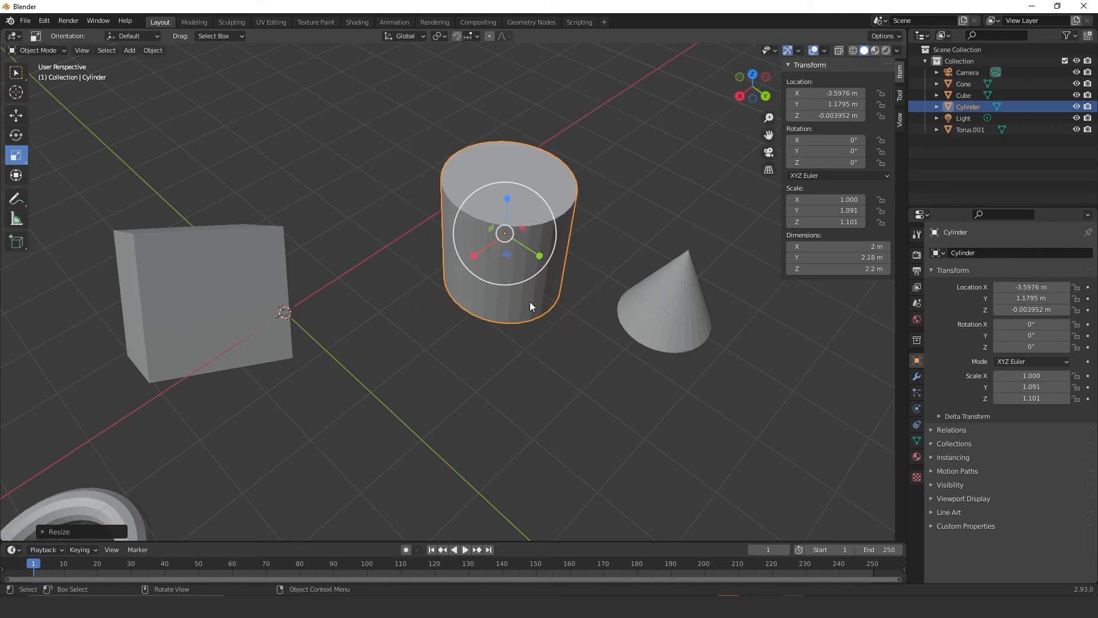
middle_drag(530, 301, 512, 313)
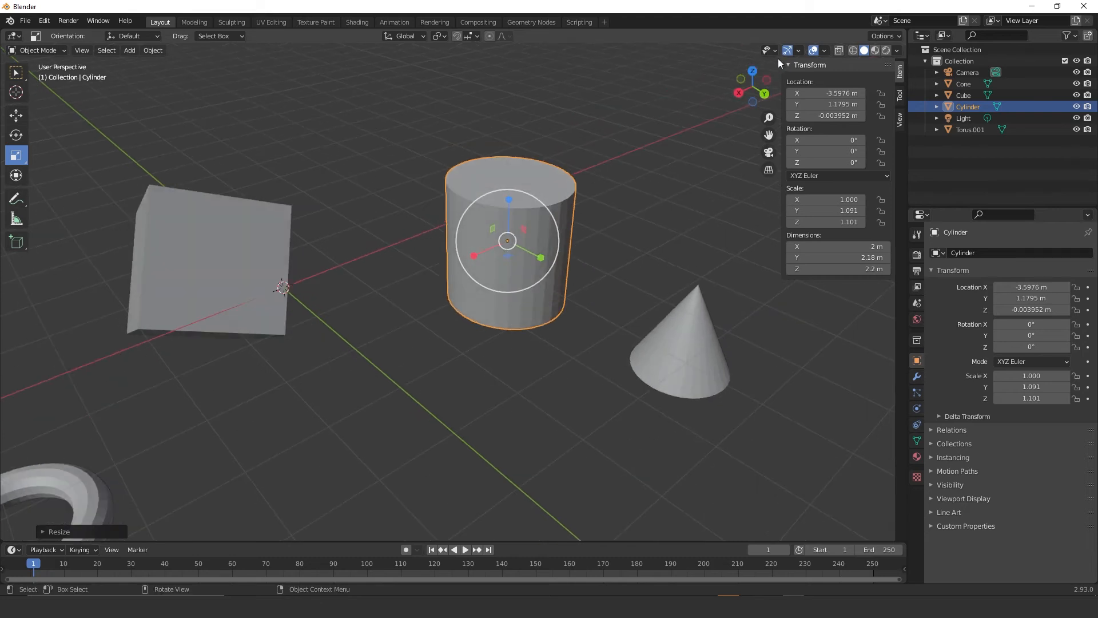
middle_drag(520, 286, 514, 255)
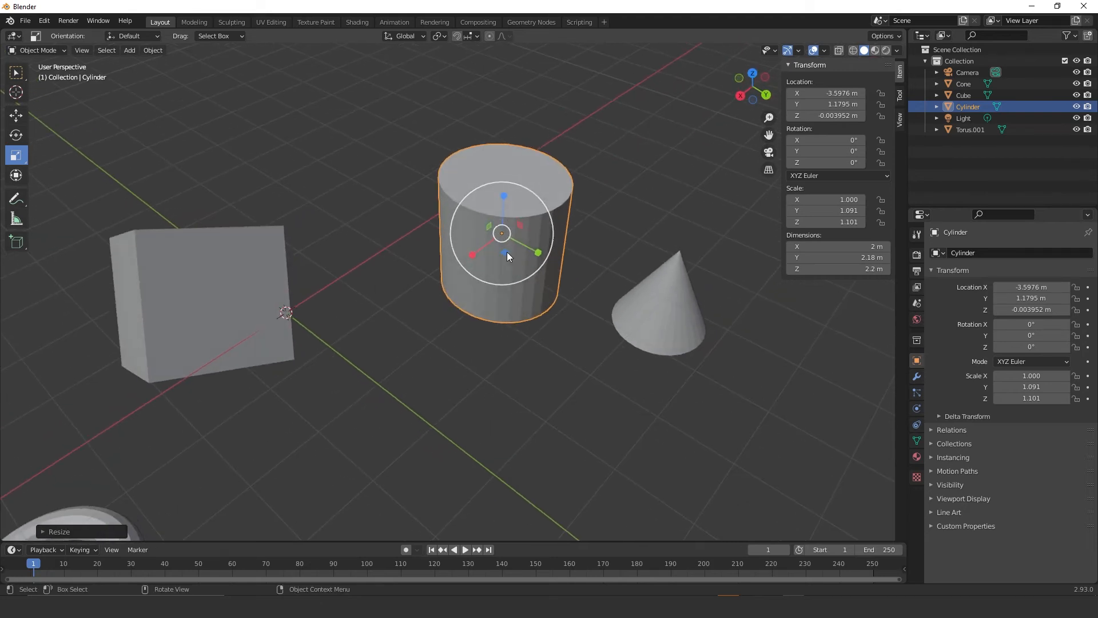
drag(507, 253, 543, 229)
right_click(544, 228)
- Try to scale the cylinder within the XZ plane
middle_drag(543, 224, 500, 239)
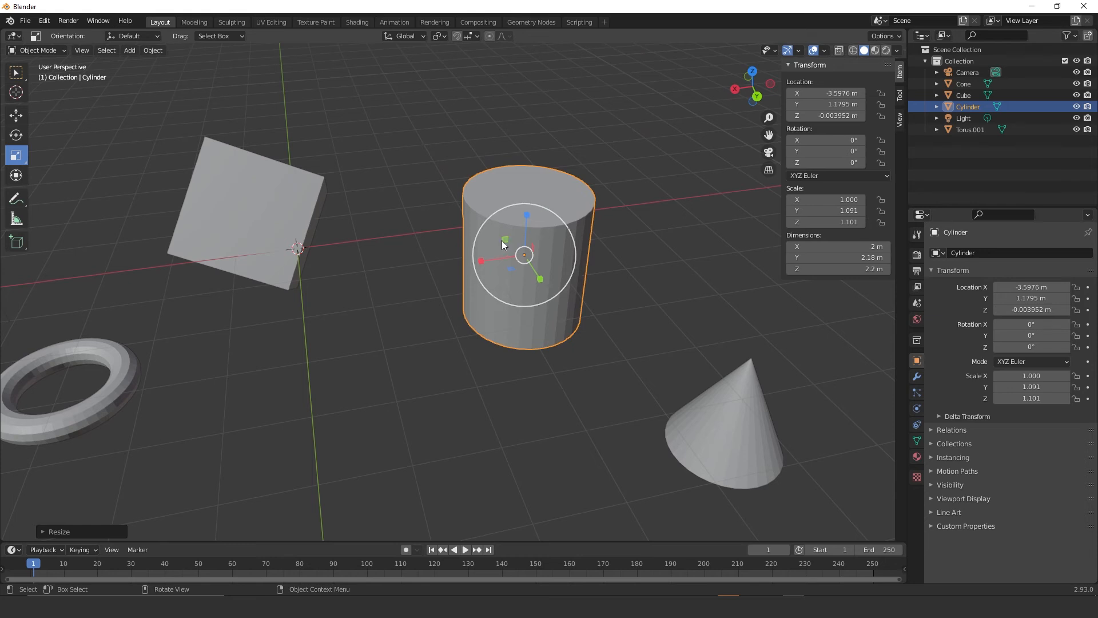
drag(502, 235, 476, 218)
right_click(476, 218)
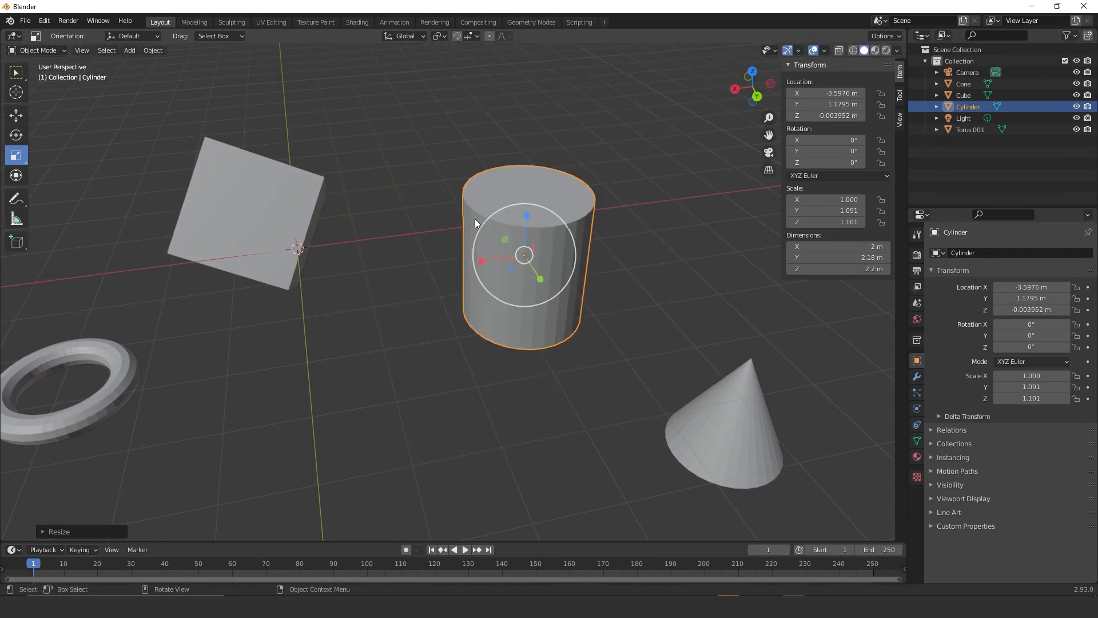
- Activate the Move tool and try to shift the cylinder within the XY plane and within the XZ plane
click(16, 117)
middle_drag(488, 266, 495, 290)
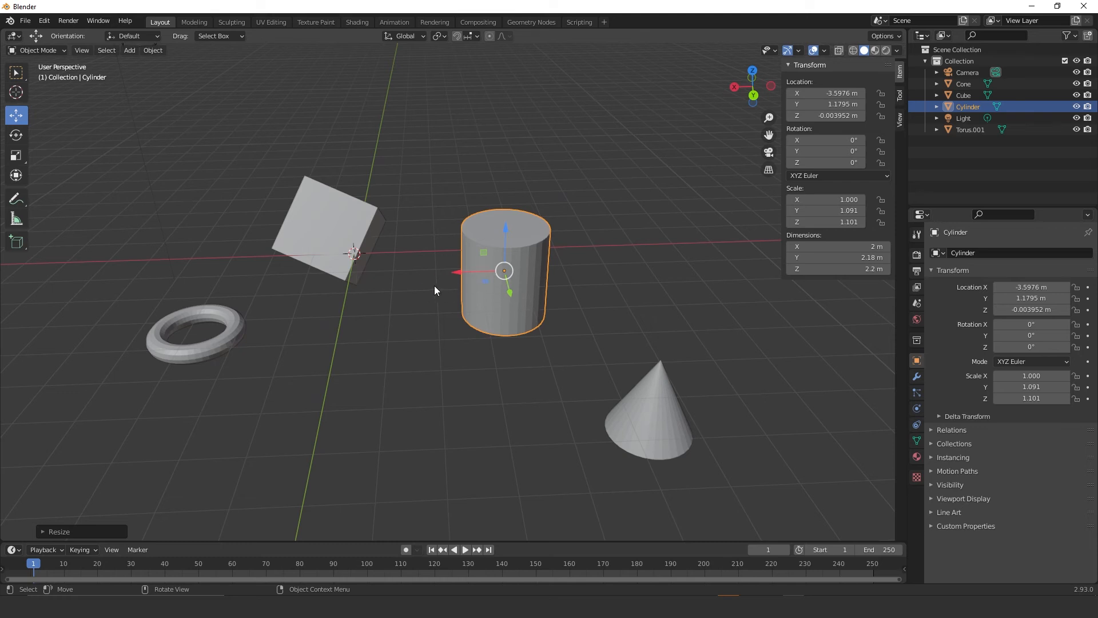
drag(724, 94, 743, 91)
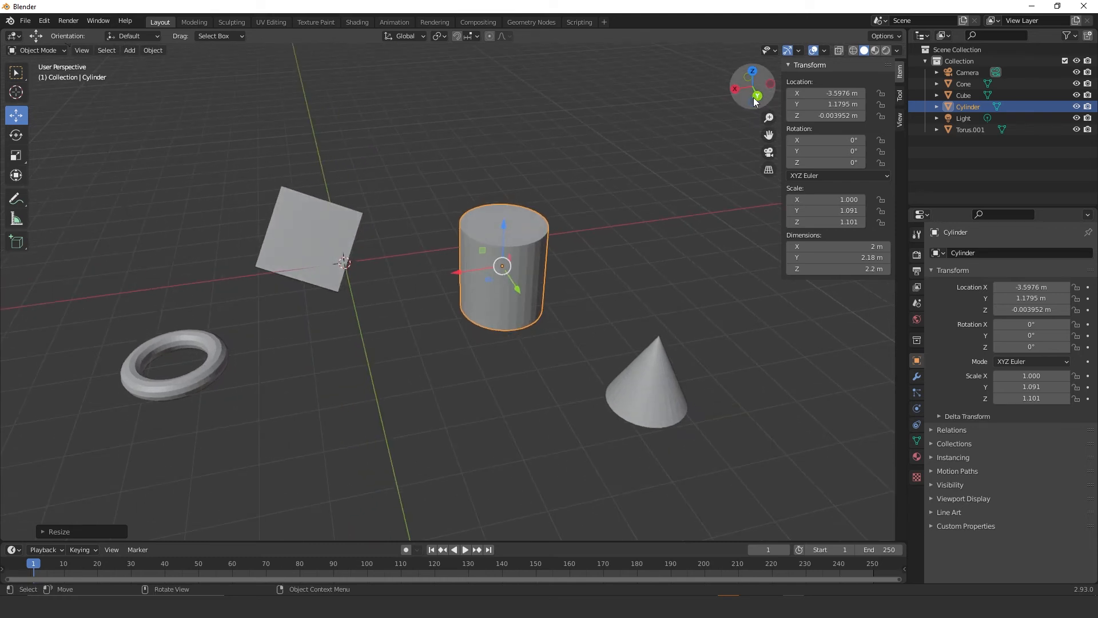
drag(489, 280, 424, 299)
right_click(424, 300)
middle_drag(465, 251, 481, 255)
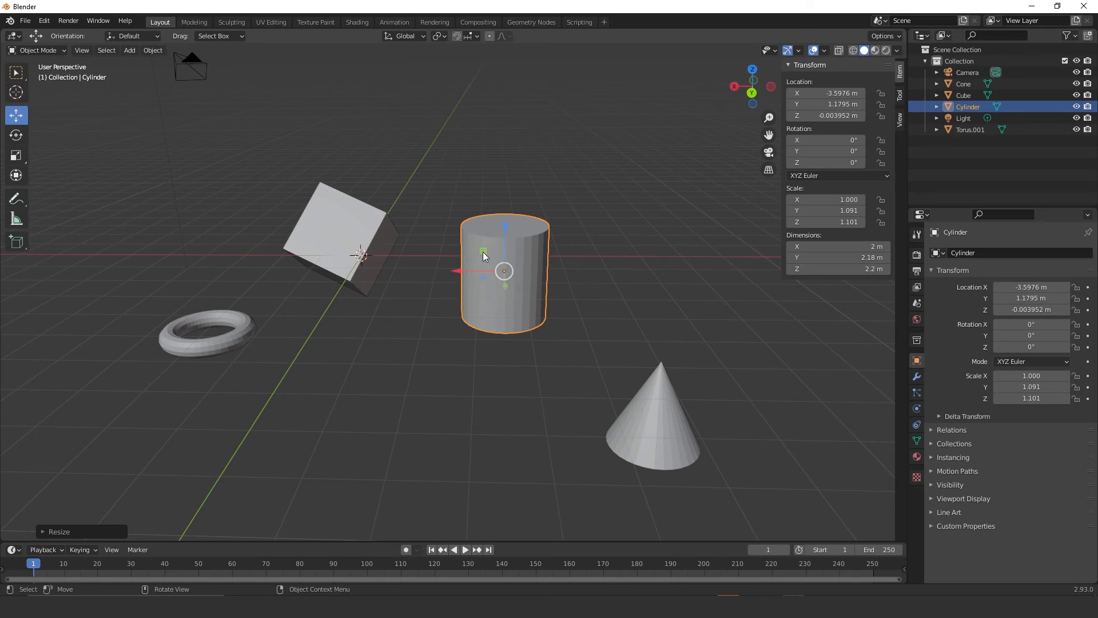
drag(482, 253, 424, 180)
right_click(425, 180)
middle_drag(352, 289, 526, 288)
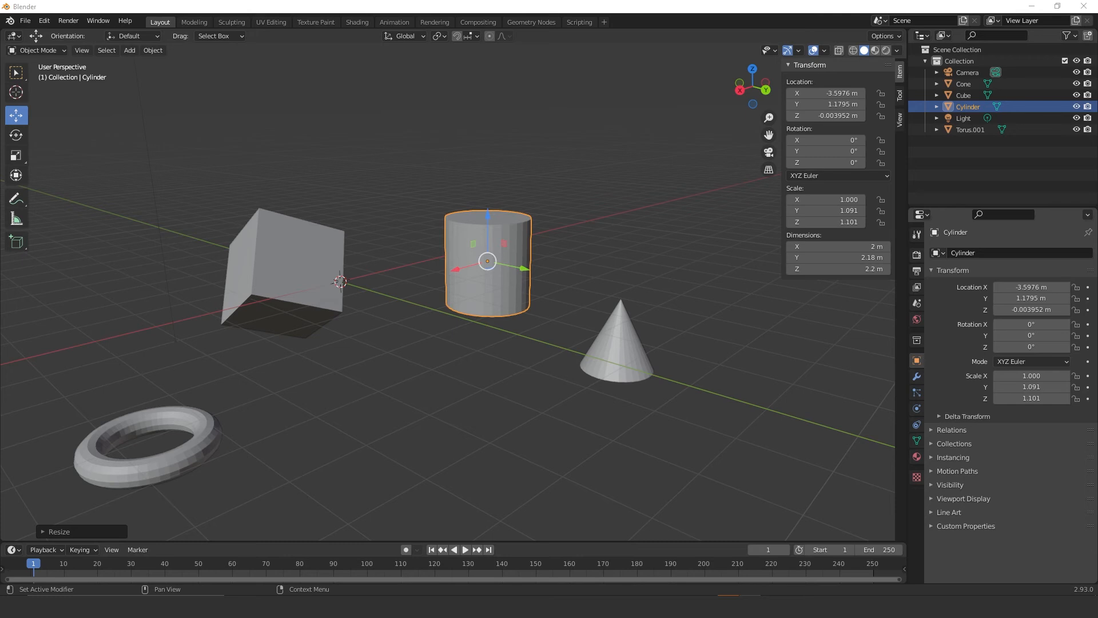
- Activate the combined Transform tool and try to move the cylinder along the X, Z and Y axes
click(16, 178)
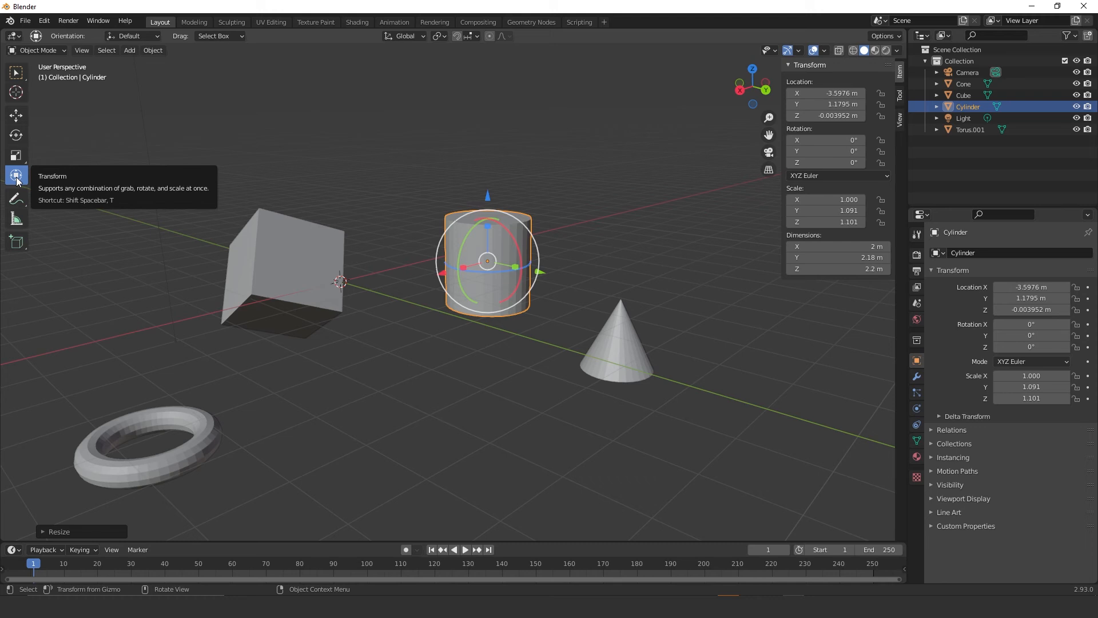
middle_drag(584, 245, 547, 238)
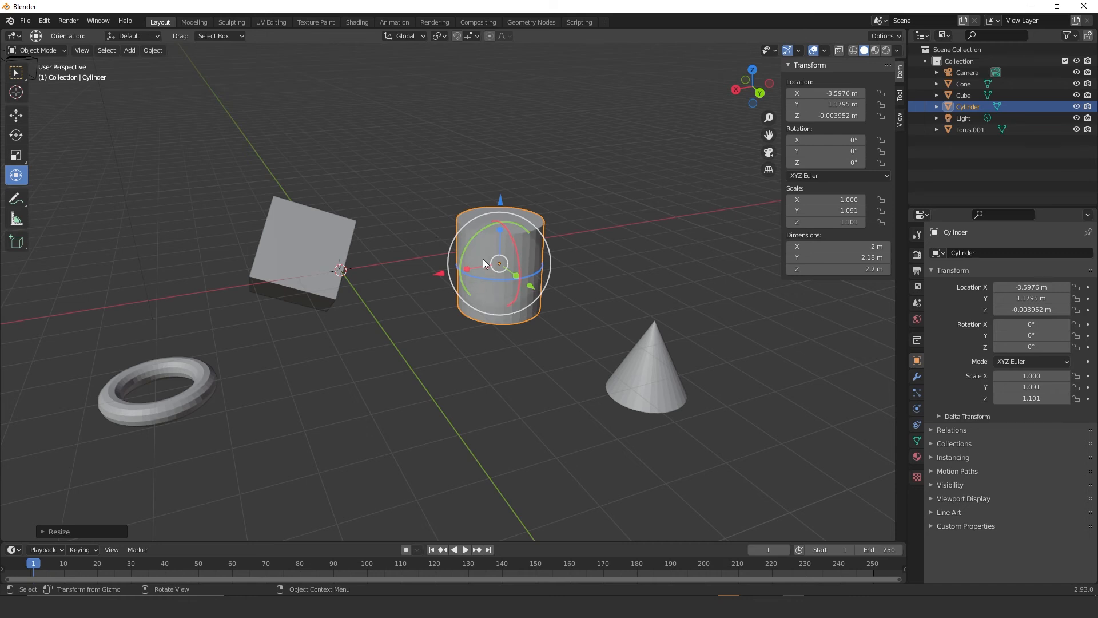
middle_drag(621, 326, 544, 293)
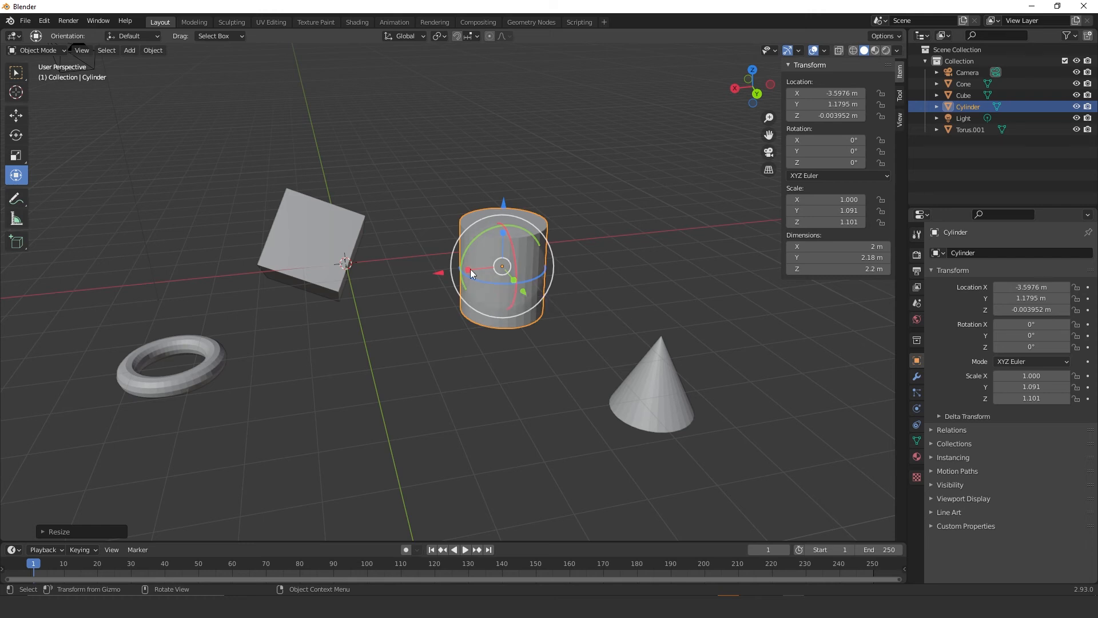
mouse_move(441, 273)
mouse_down()
mouse_move(377, 280)
mouse_move(523, 286)
mouse_move(401, 302)
mouse_move(448, 278)
mouse_up()
right_click(448, 278)
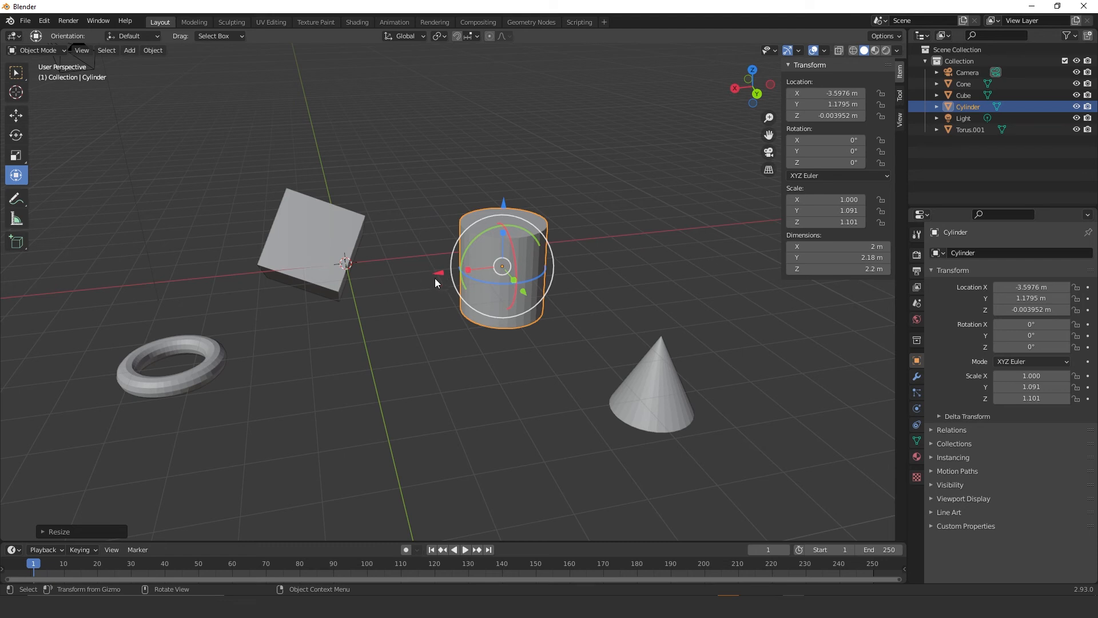
drag(503, 202, 519, 140)
right_click(520, 141)
drag(524, 292, 558, 316)
right_click(558, 315)
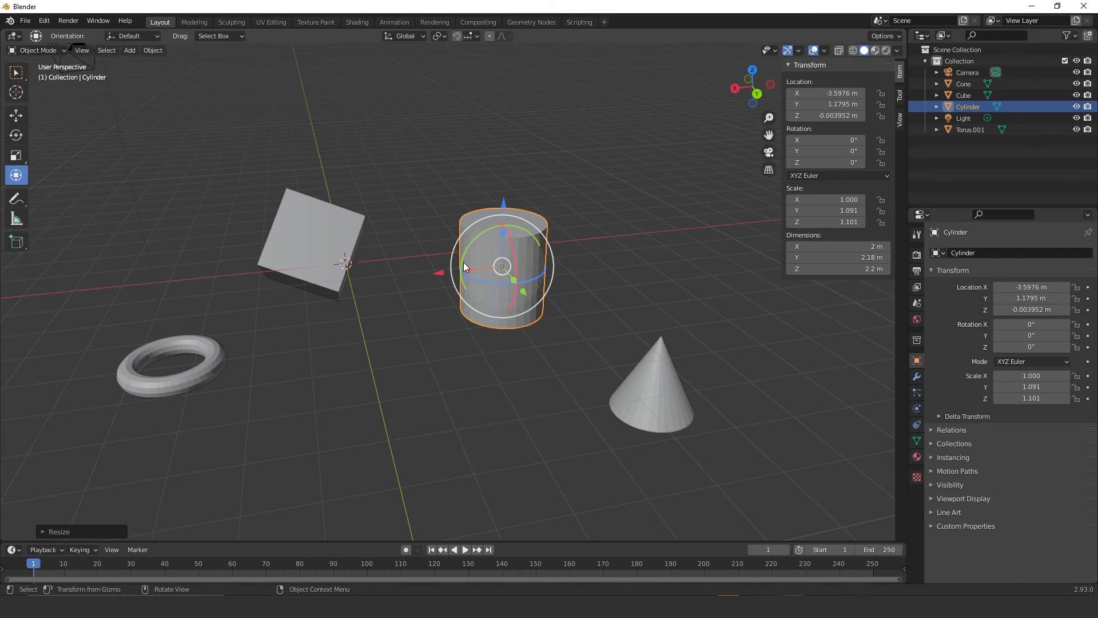
- Try to scale the cylinder along the X and Y axes with the Transform tool
drag(467, 269, 308, 260)
right_click(308, 260)
middle_drag(443, 324, 509, 264)
drag(512, 268, 574, 291)
right_click(574, 290)
- Try to rotate the cylinder around the Y axis with the Transform tool
middle_drag(446, 237, 554, 259)
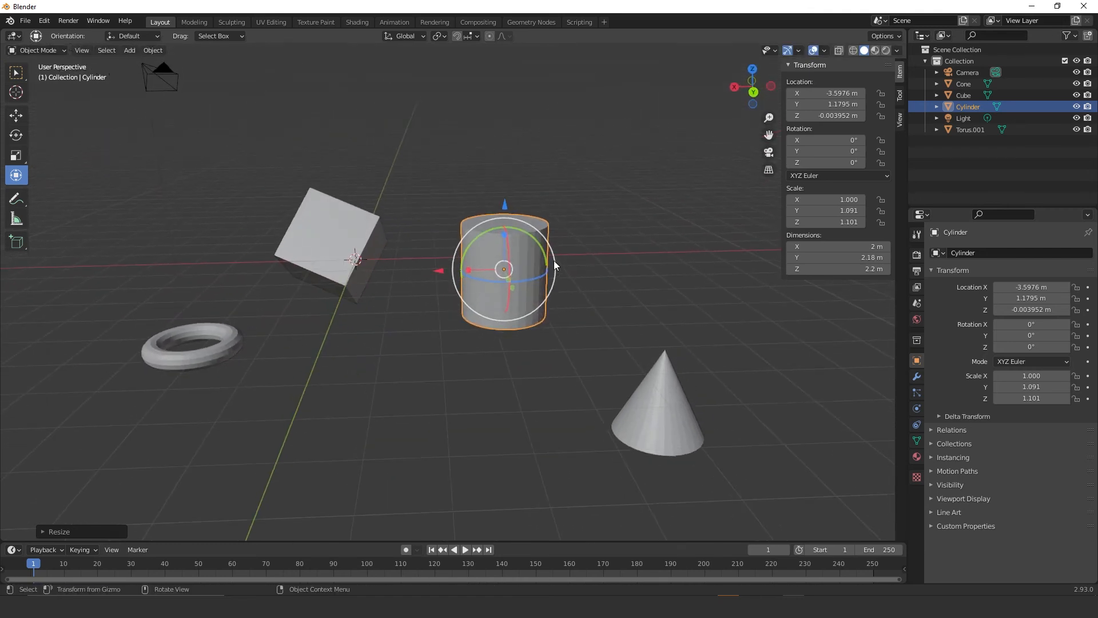
middle_drag(481, 250, 483, 246)
drag(465, 248, 518, 251)
right_click(516, 228)
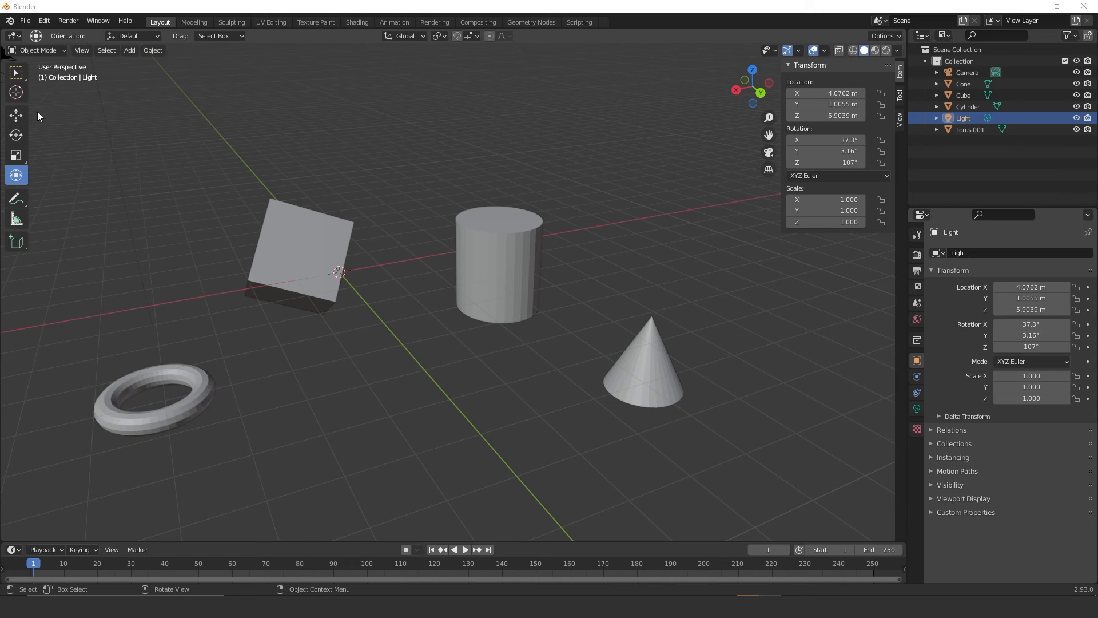
- Activate the Move tool and grab the cube freely to about X -0.54 m, Y -1.73 m, Z 2.3 m
click(16, 115)
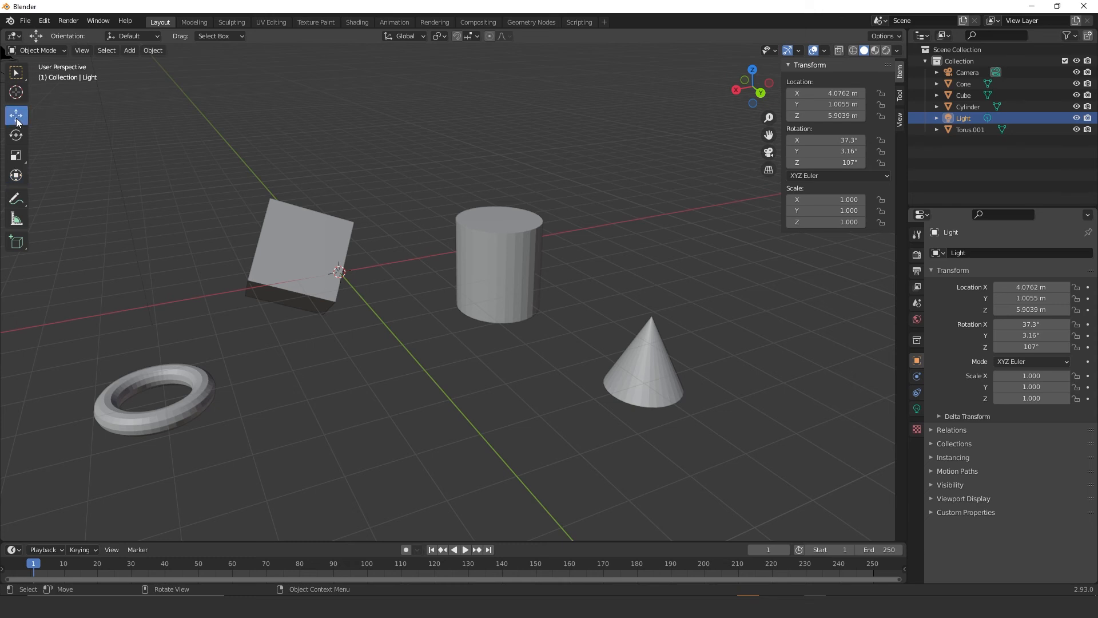
click(308, 245)
key(g)
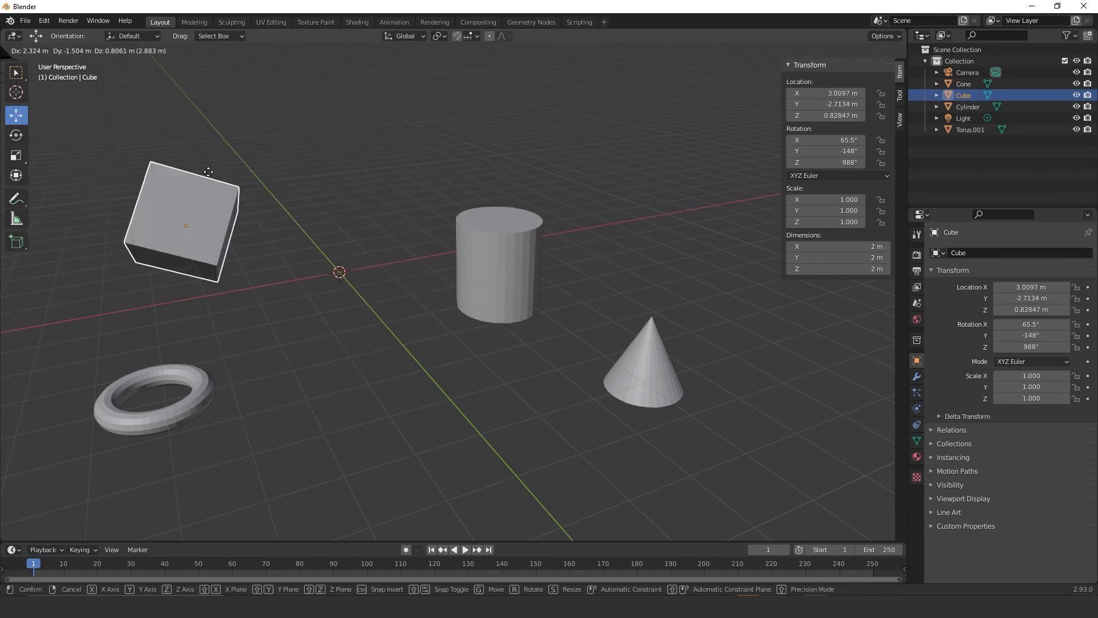
click(342, 137)
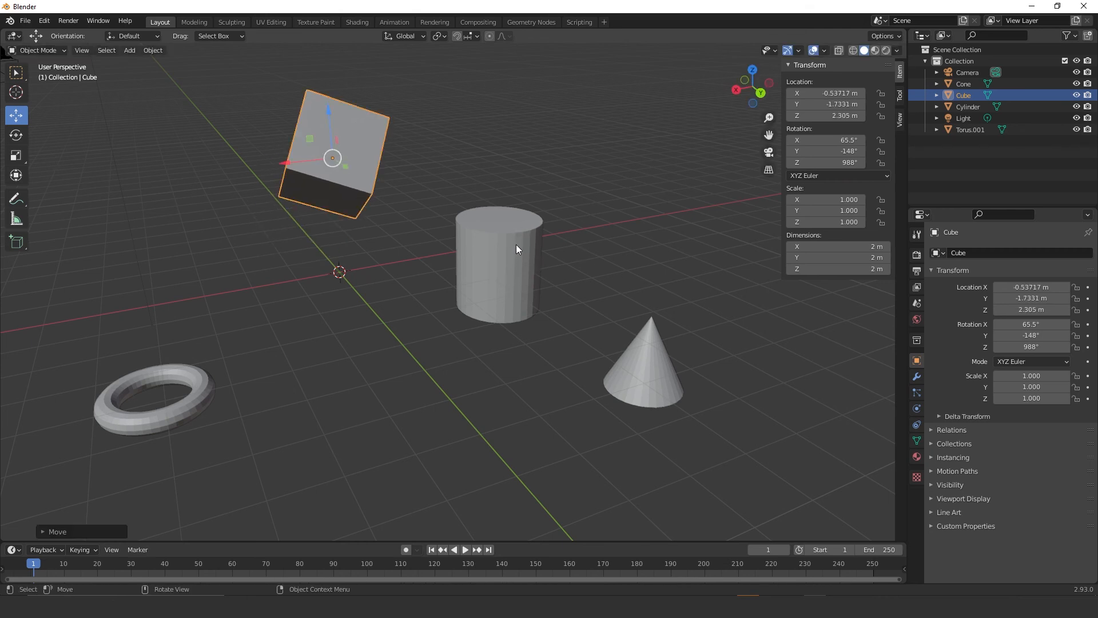
- Select the torus and try to grab it freely as well as constrained to the Y, X and Z axes
shift+middle_drag(246, 387, 411, 299)
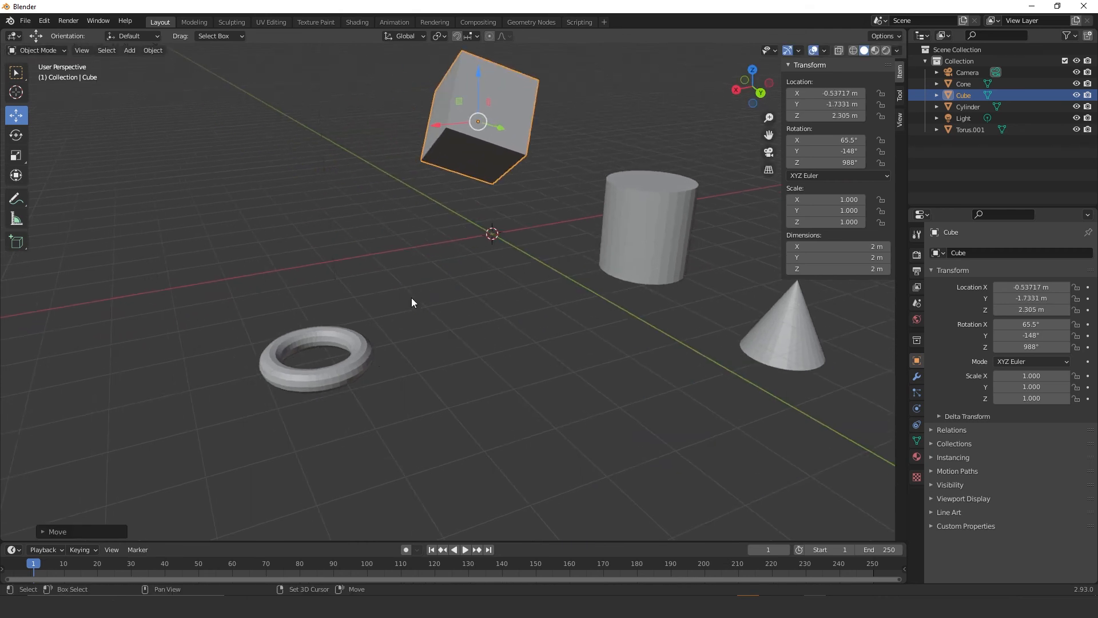
click(354, 351)
scroll(355, 351, down, 2)
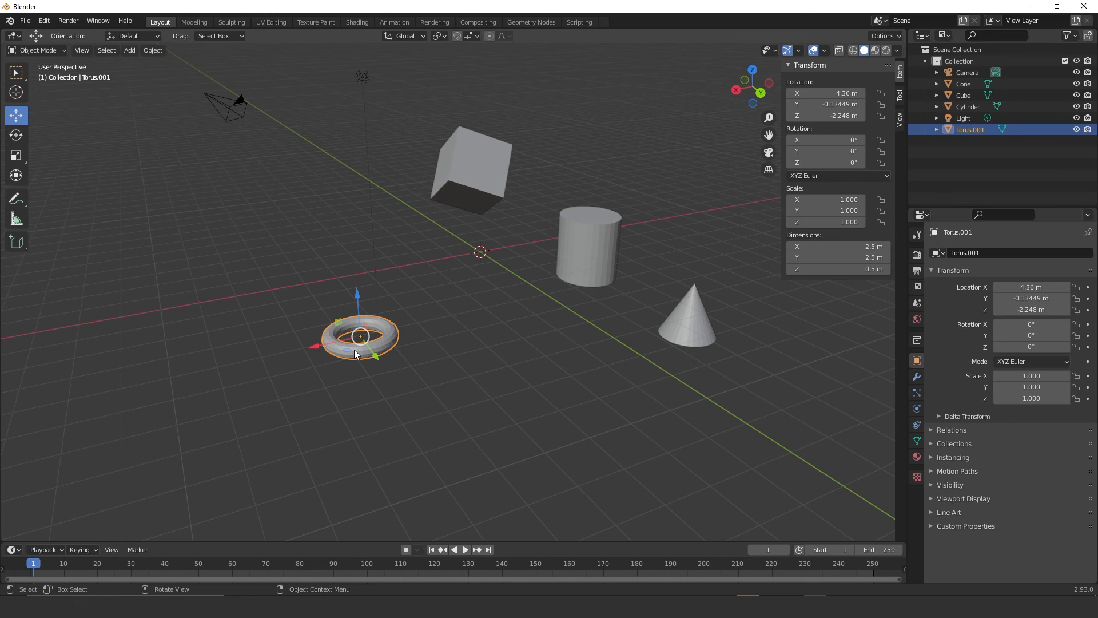
key(g)
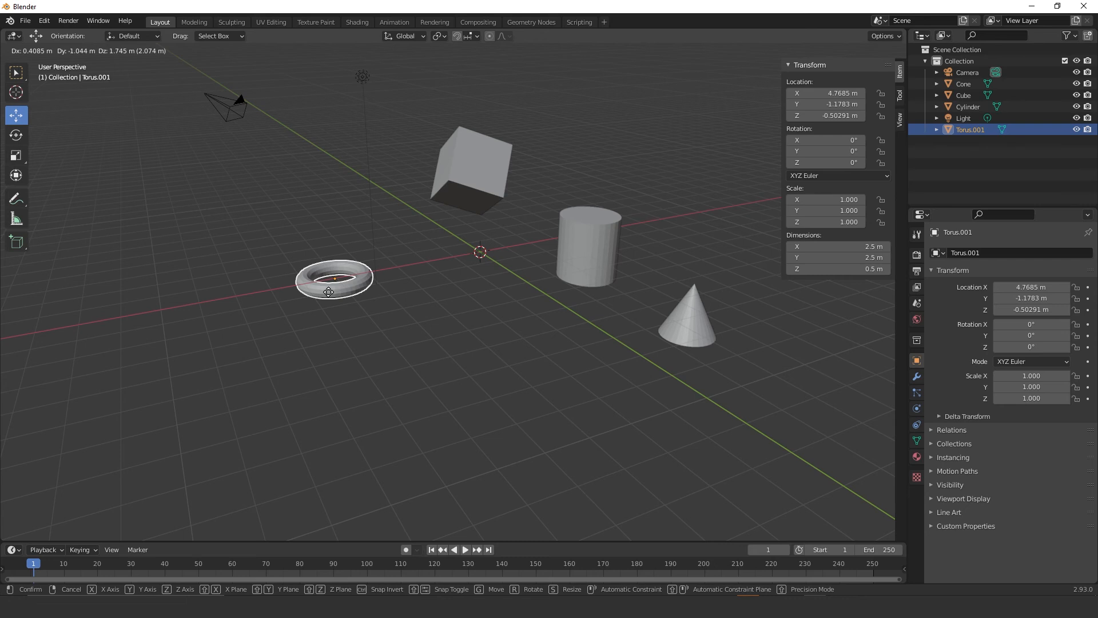
key(y)
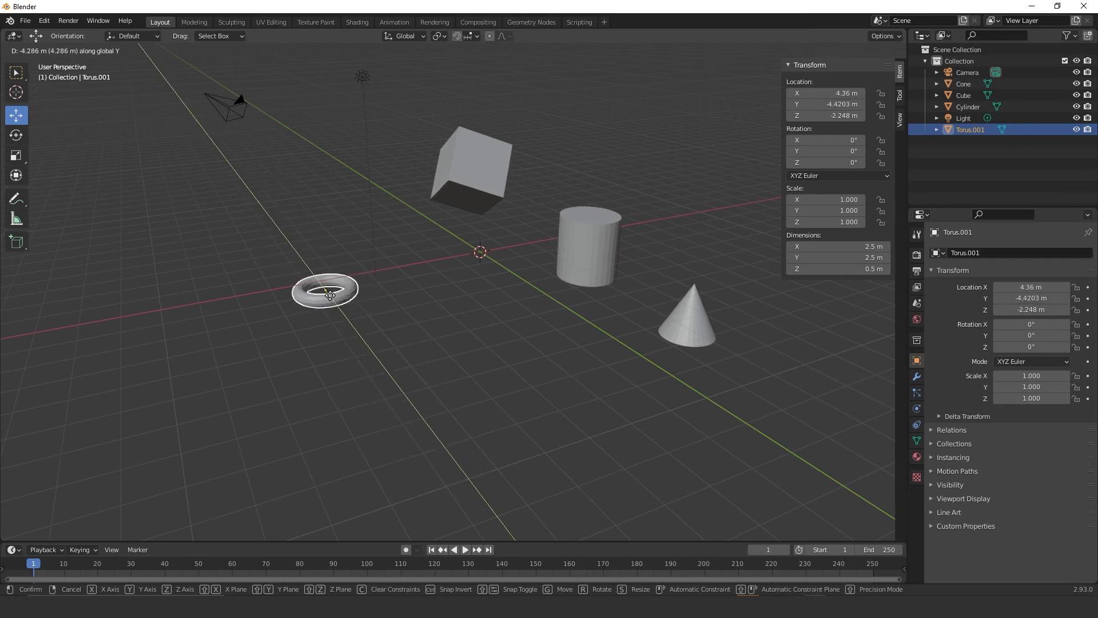
key(x)
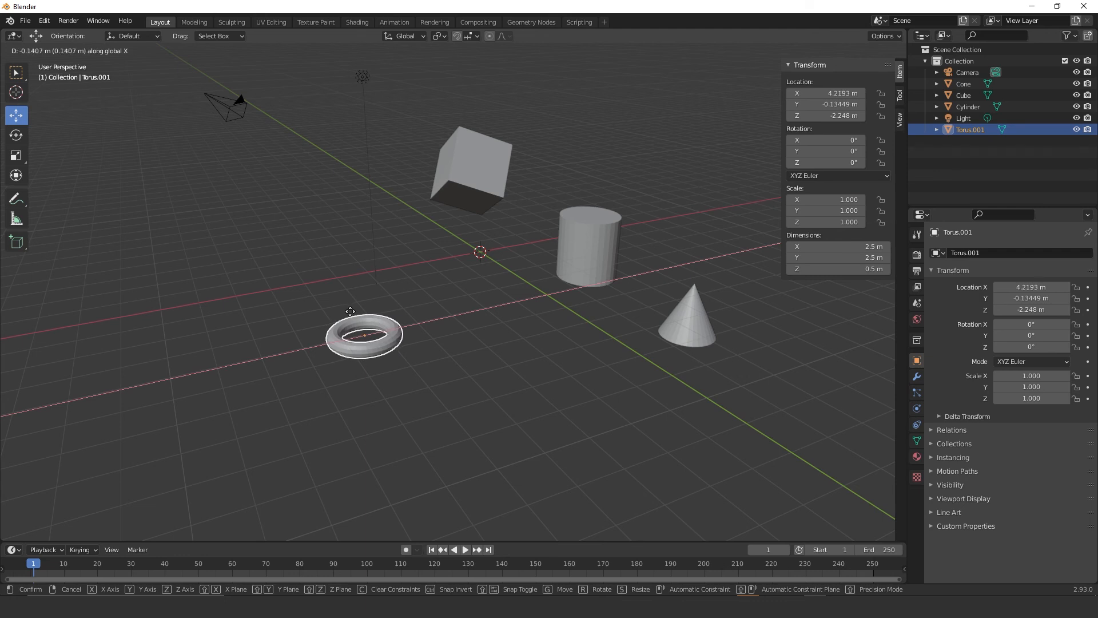
key(z)
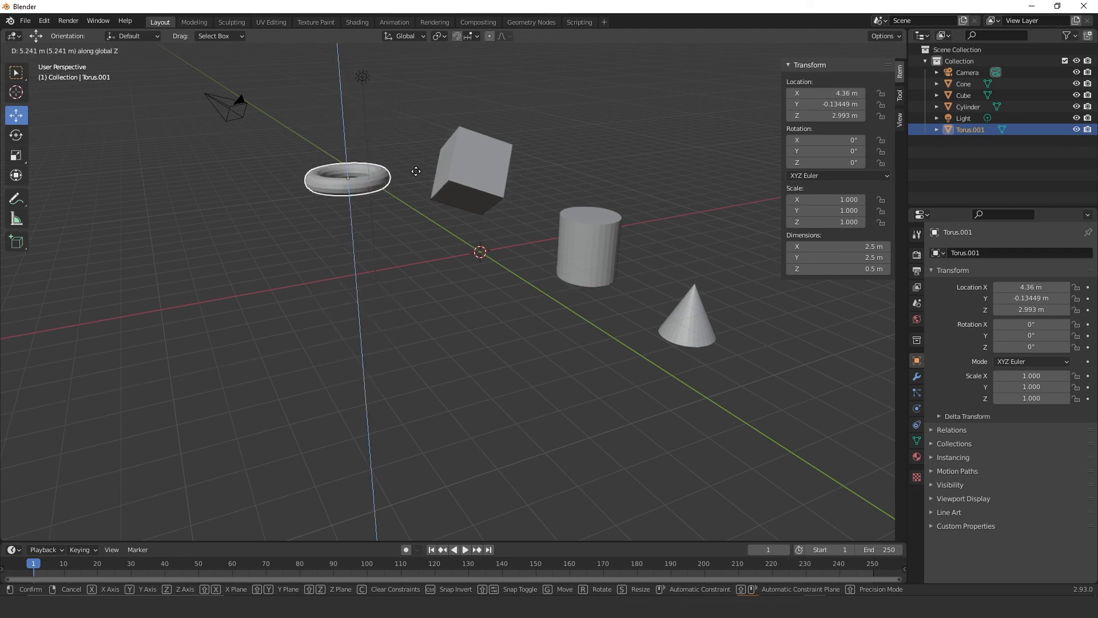
click(423, 329)
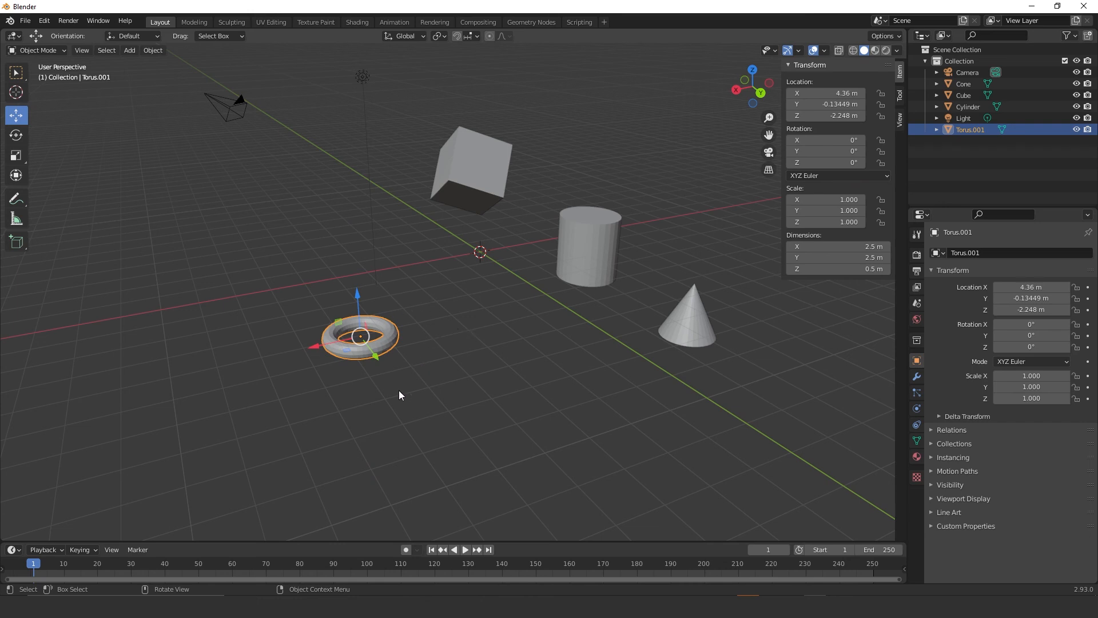
- Try to rotate the torus freely and around the global Z, X and Y axes
key(r)
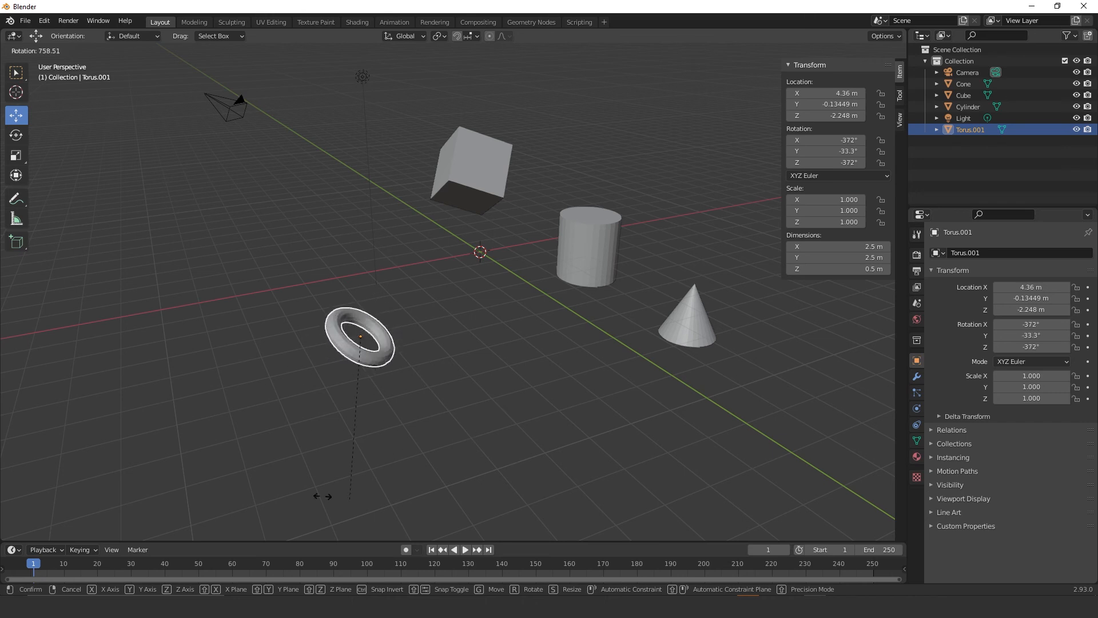
key(z)
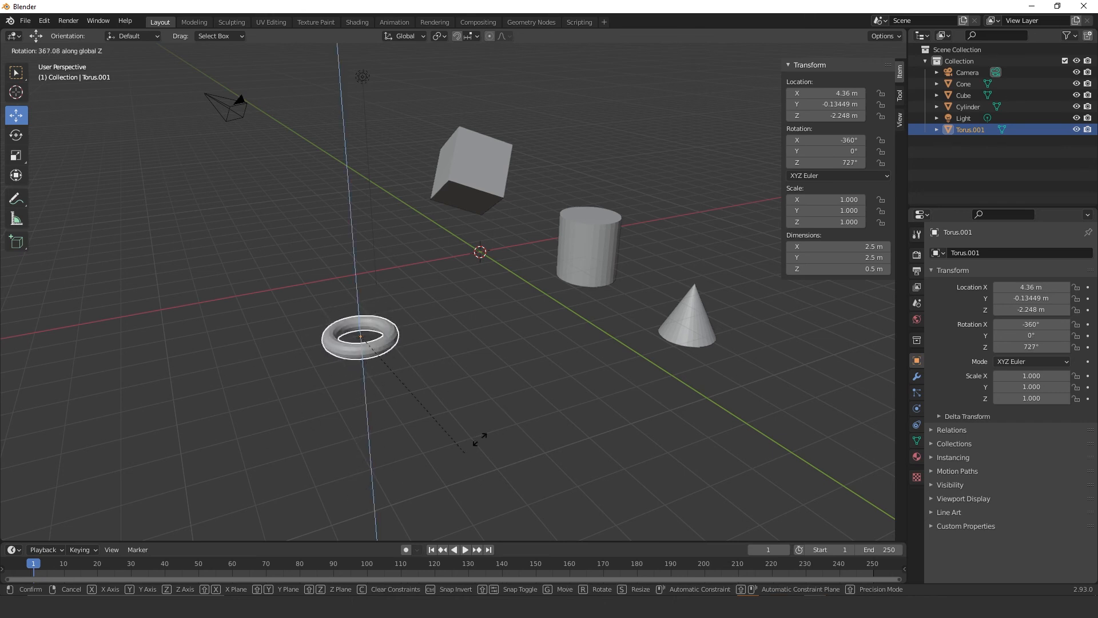
key(x)
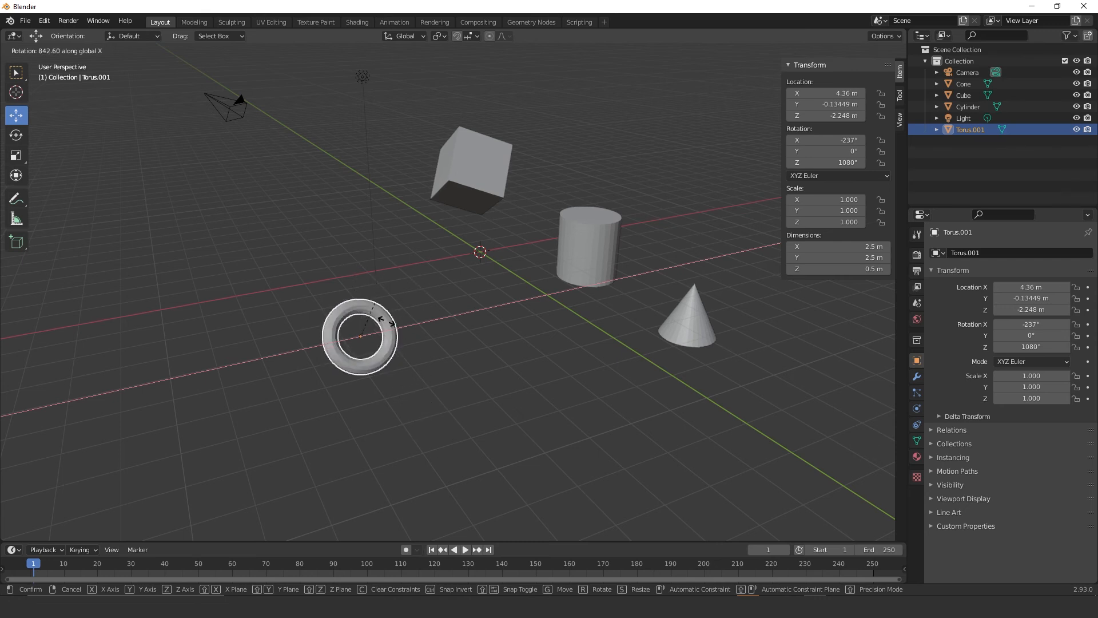
key(y)
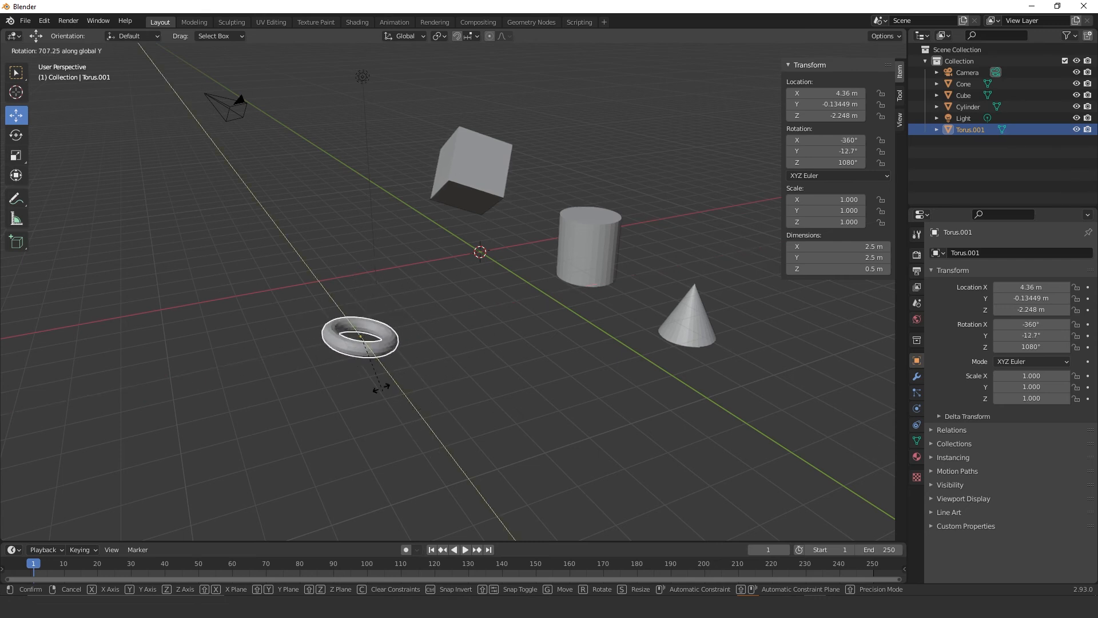
key(Escape)
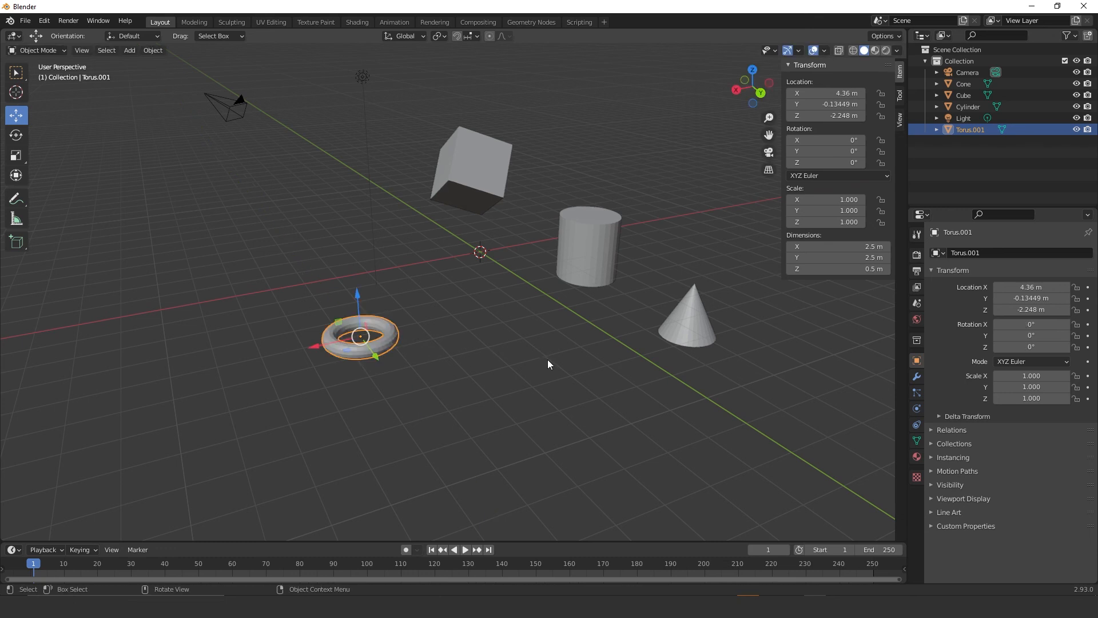
- Select the cone and try to scale it uniformly and along the X, Z and Y axes
click(699, 320)
shift+middle_drag(742, 340, 627, 328)
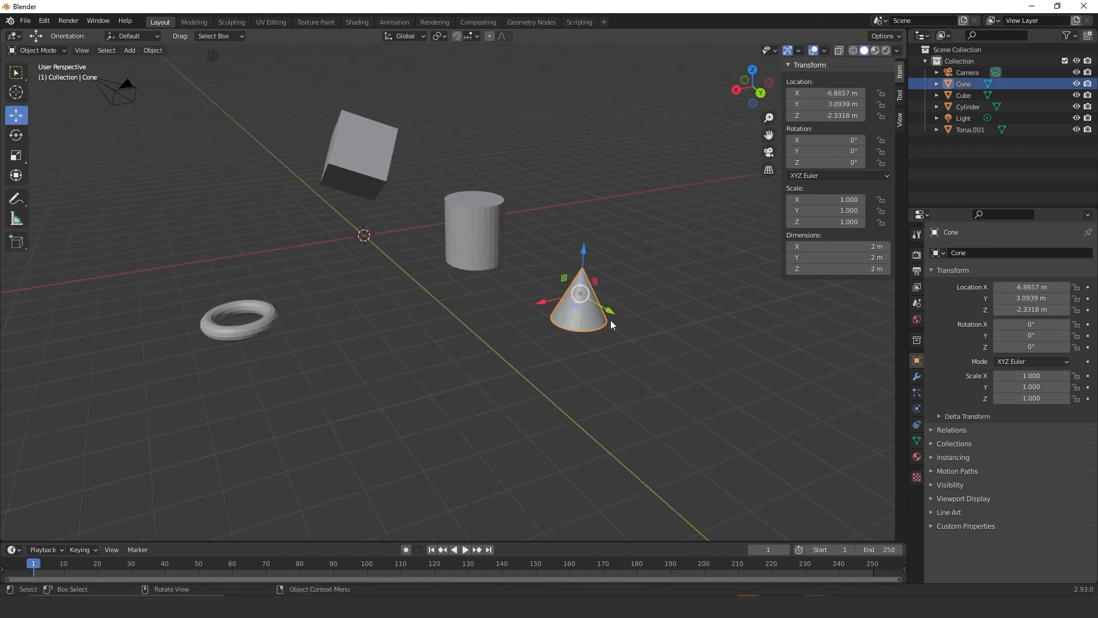
key(s)
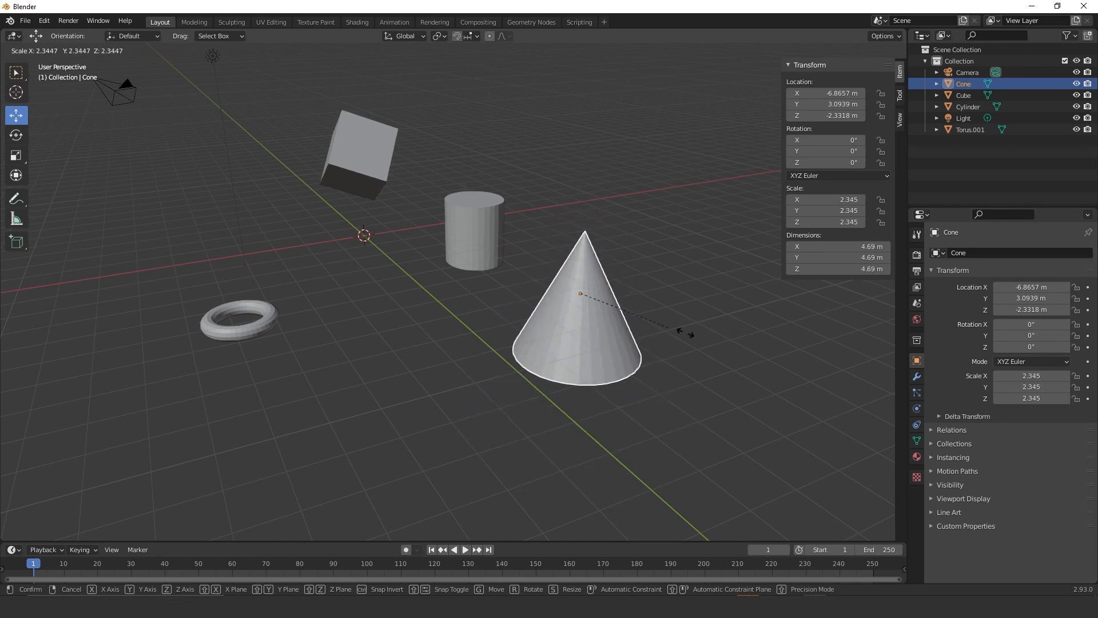
key(x)
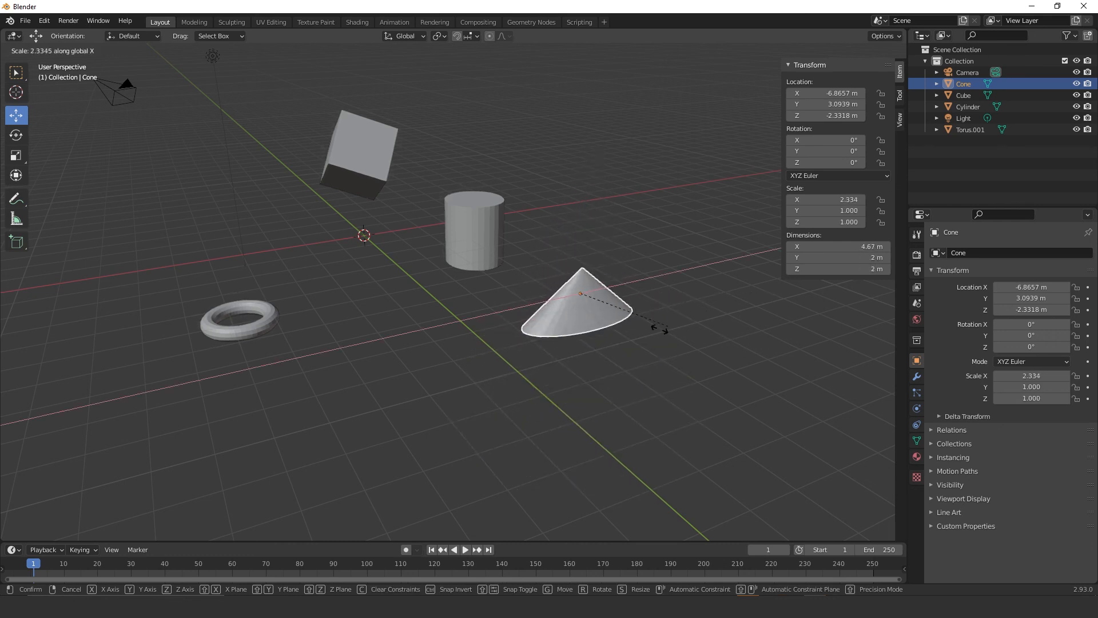
key(z)
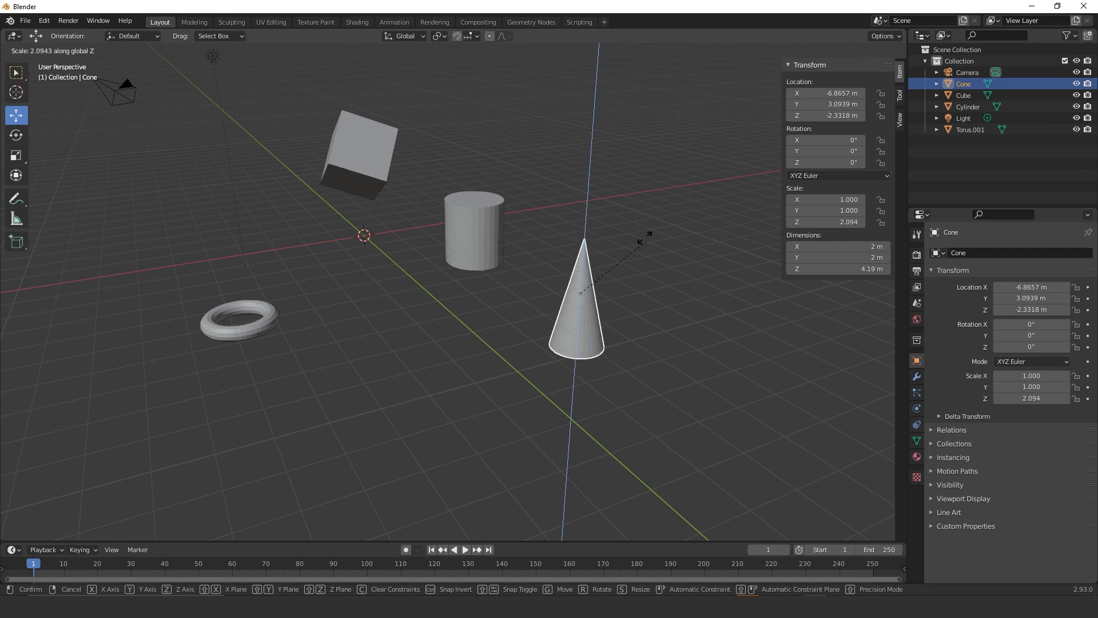
key(x)
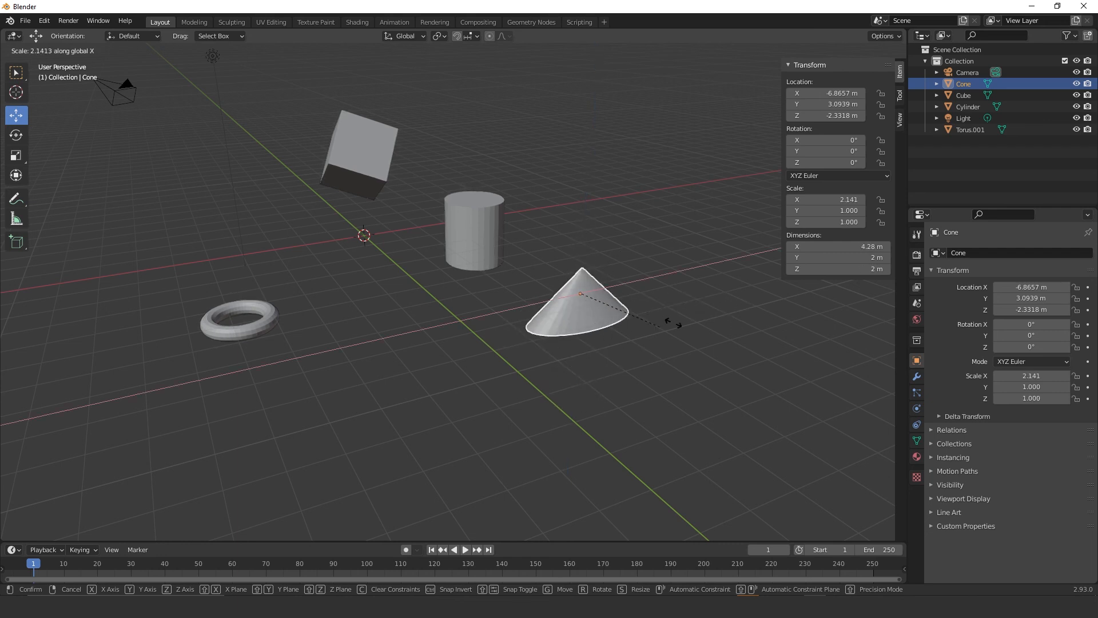
key(y)
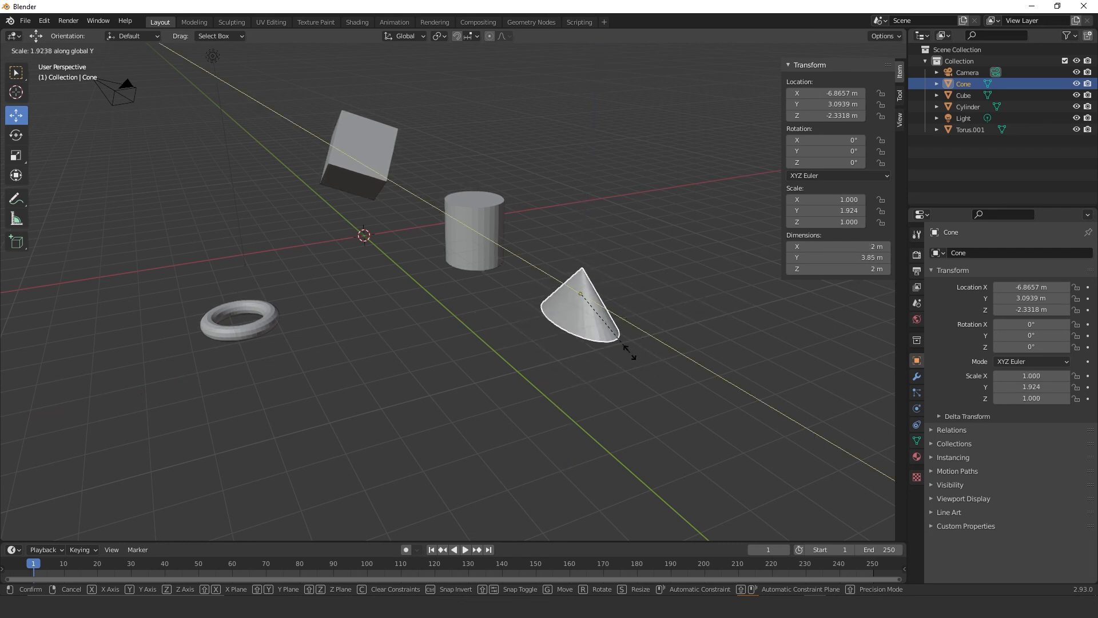
key(Escape)
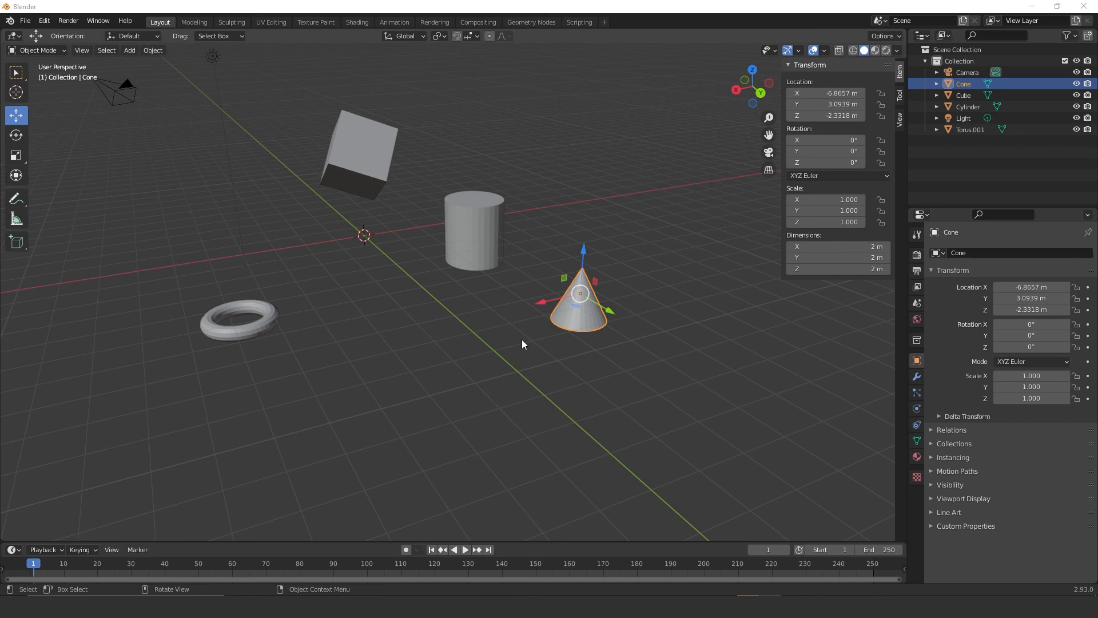
- Select the camera object and try to move and rotate it freely without axis constraints
middle_drag(520, 299, 502, 345)
middle_drag(330, 268, 450, 387)
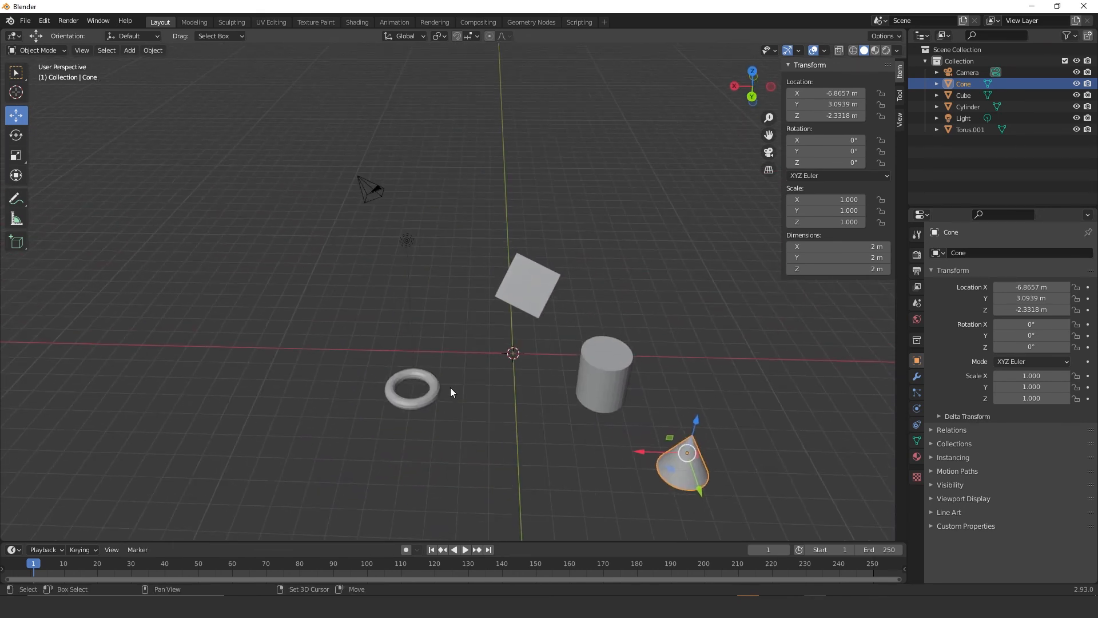
middle_drag(341, 342, 524, 301)
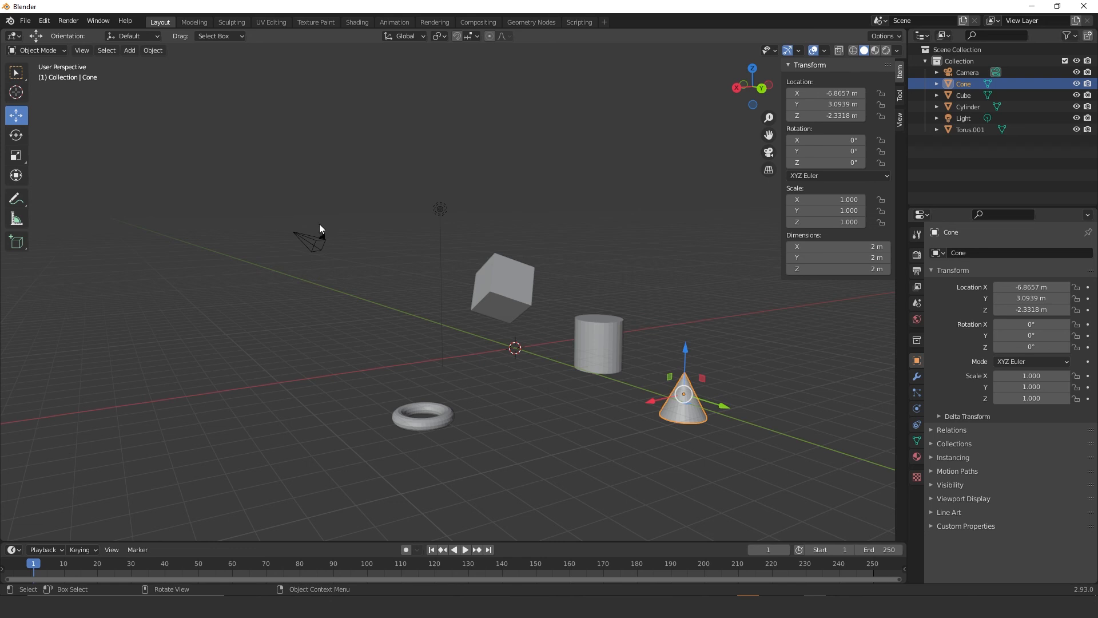
click(311, 239)
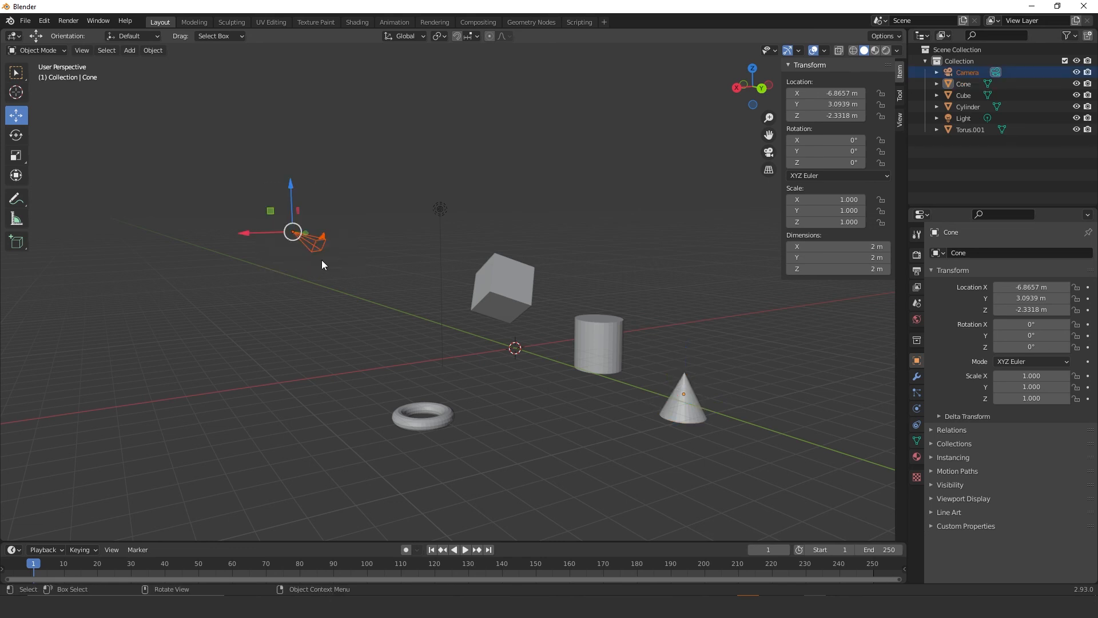
key(g)
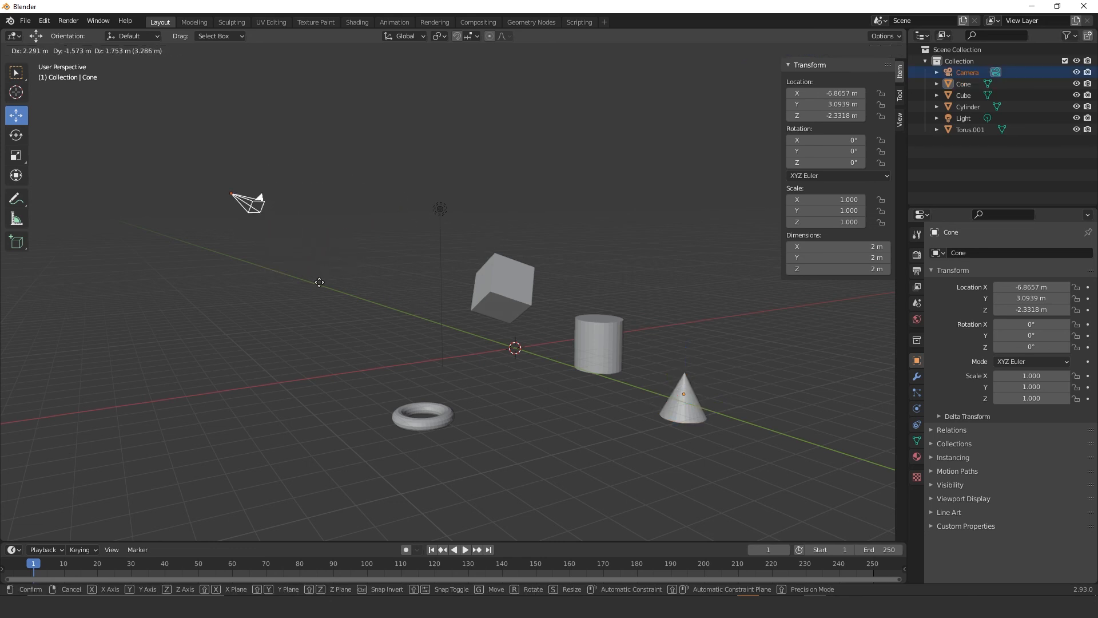
right_click(333, 317)
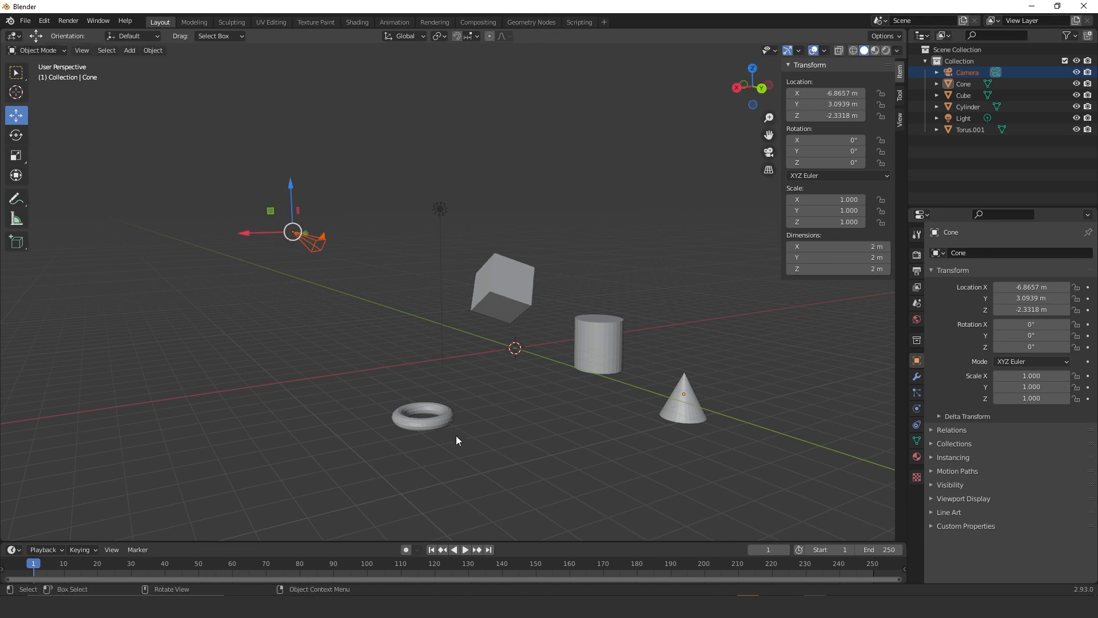
key(r)
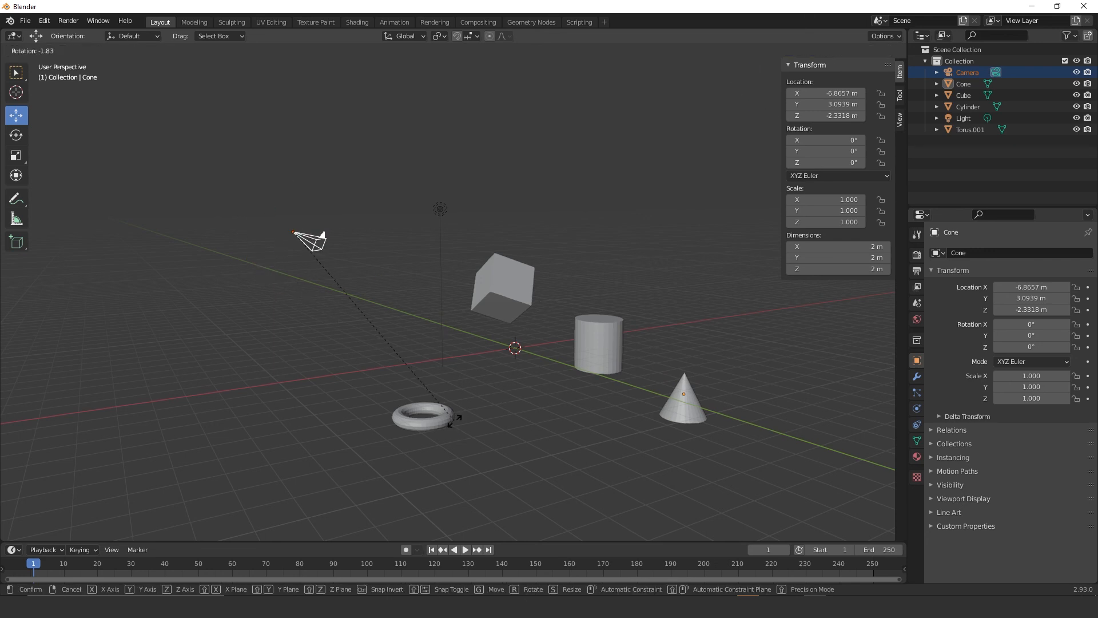
right_click(261, 229)
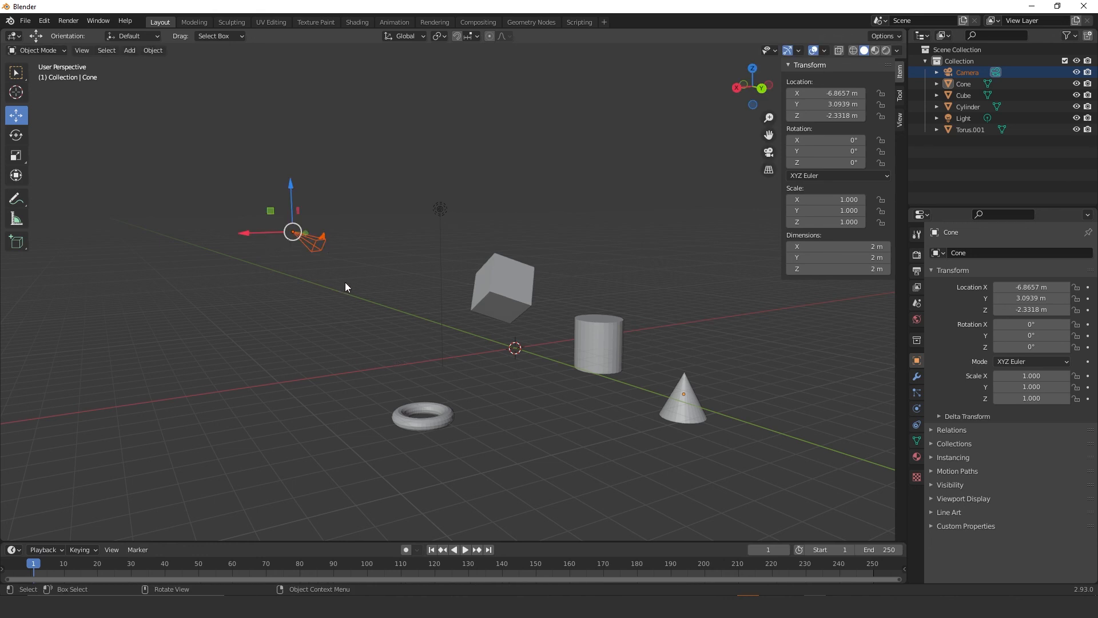
- Try to scale the camera uniformly, both from the perspective view and while looking through the camera
key(s)
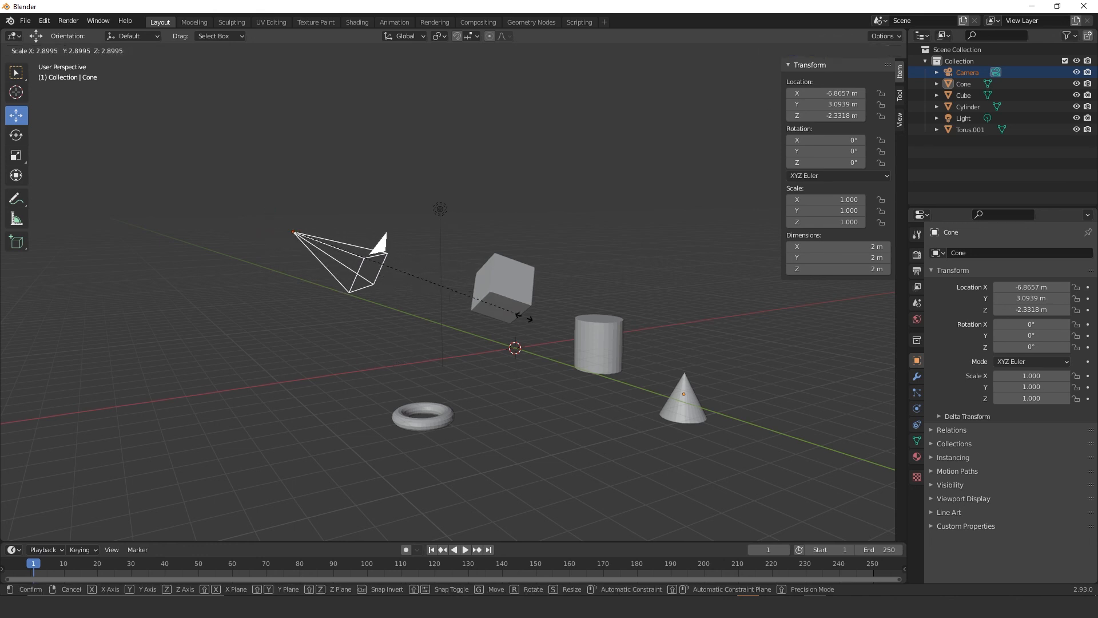
right_click(382, 299)
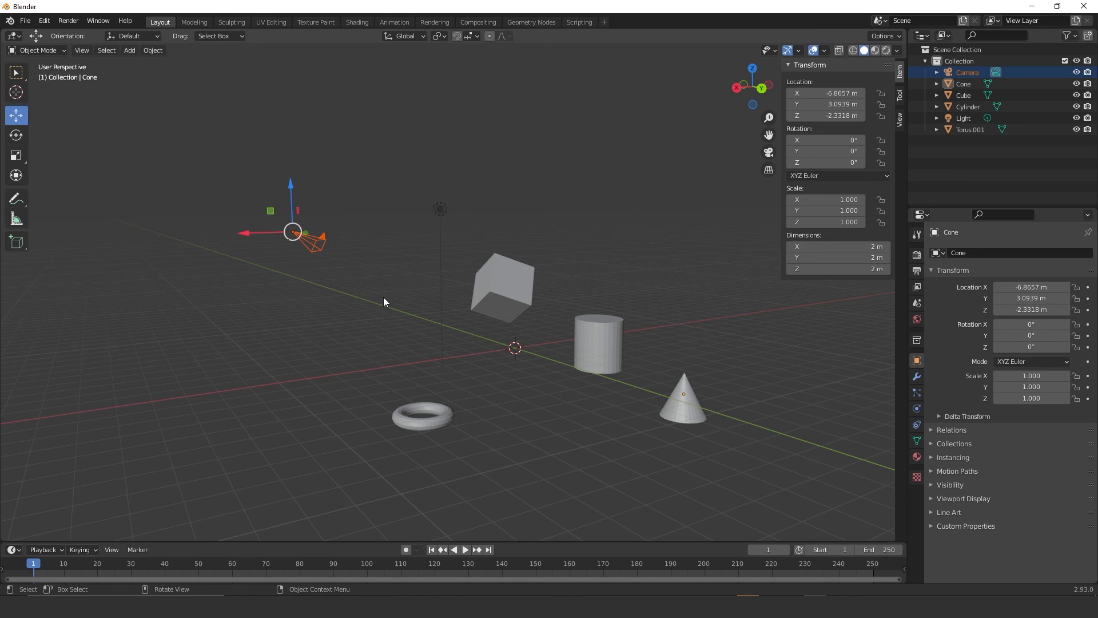
key(KP_0)
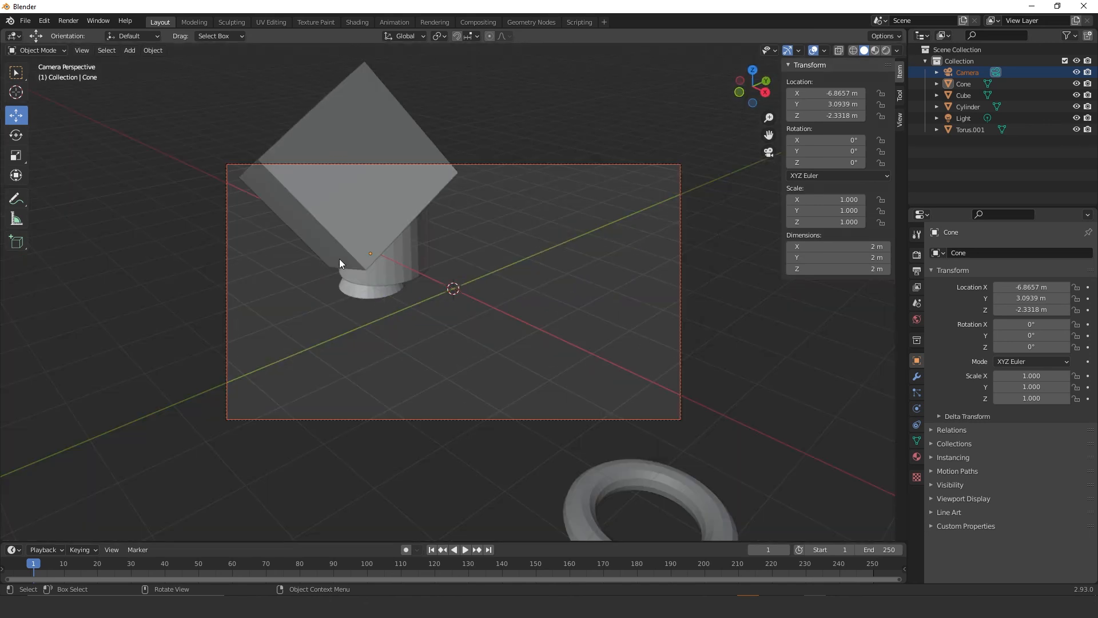
key(s)
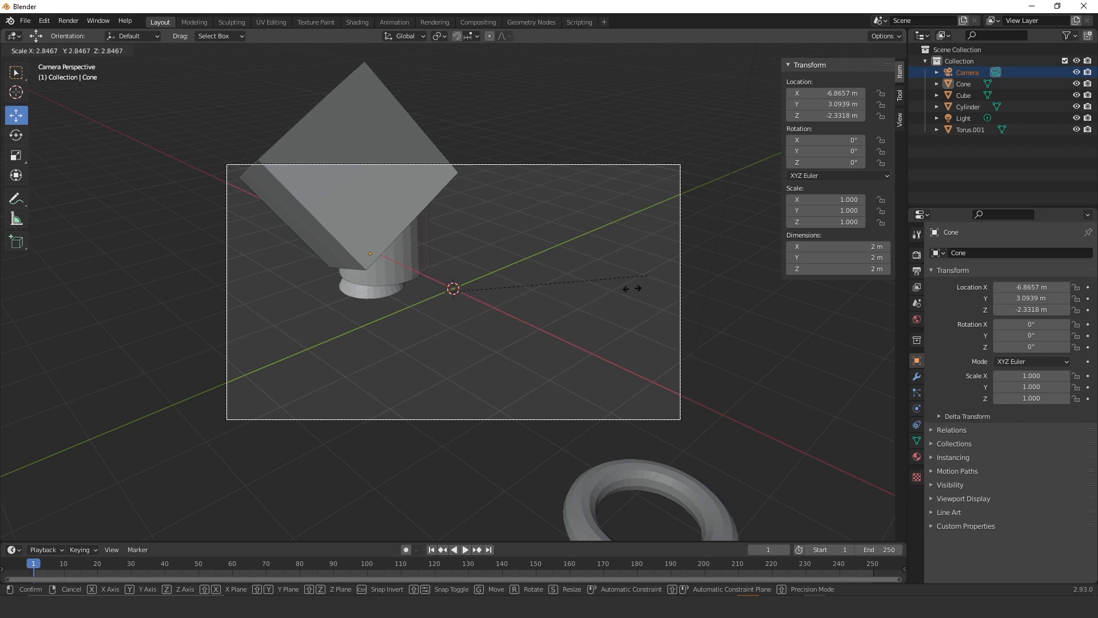
click(589, 325)
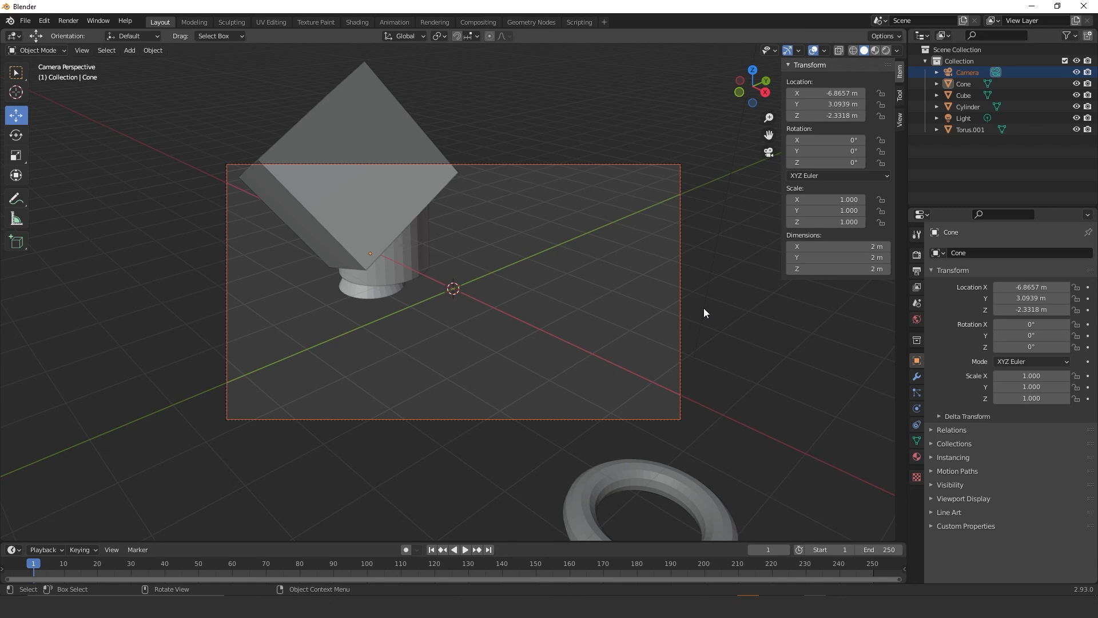
middle_drag(625, 249, 578, 297)
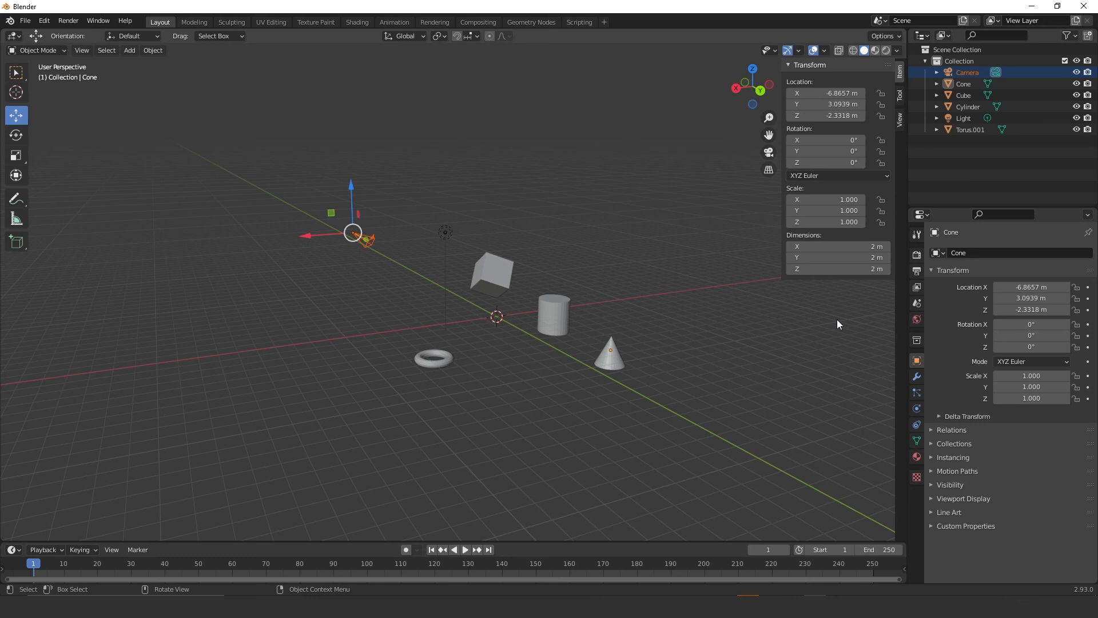
- Select the scene collection's objects individually, going through the cone, cube, cylinder, light and camera and ending with Torus.001
click(967, 83)
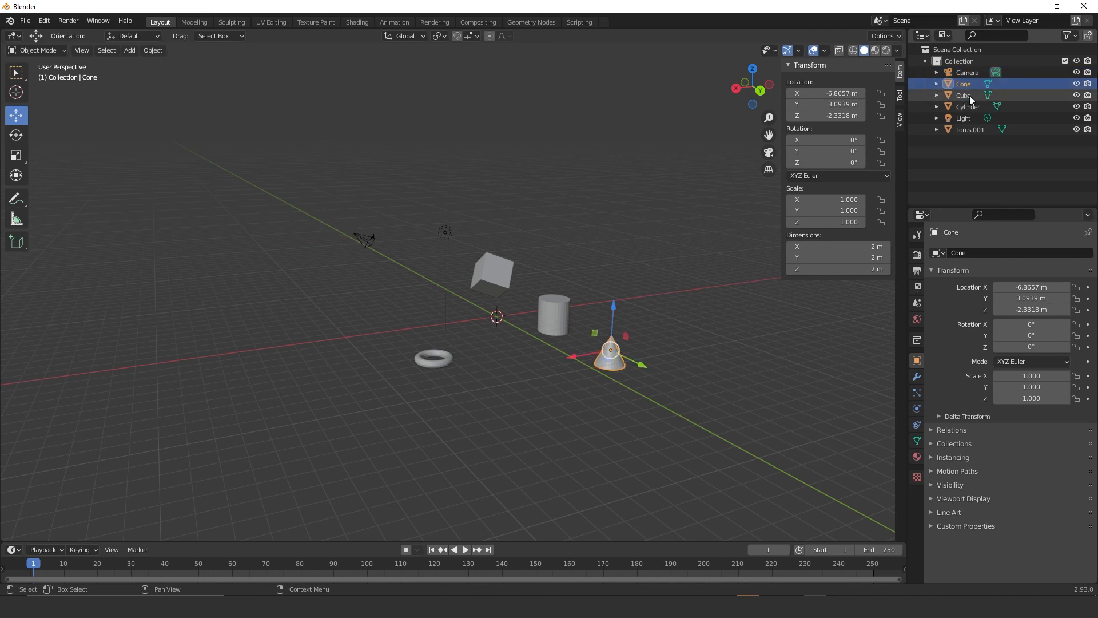
click(965, 96)
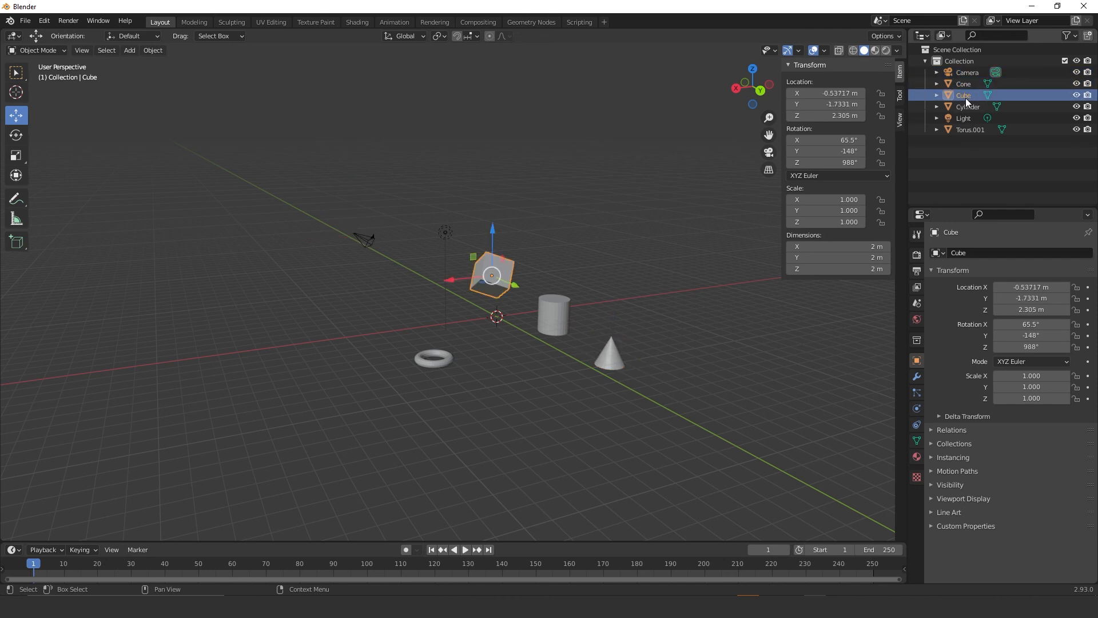
click(973, 108)
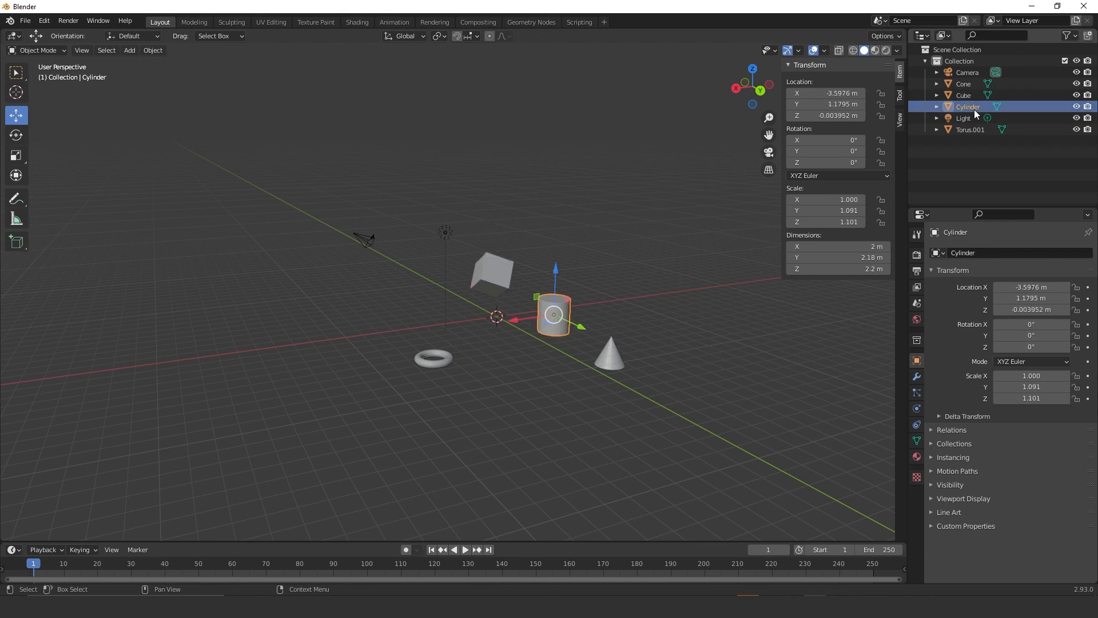
click(960, 118)
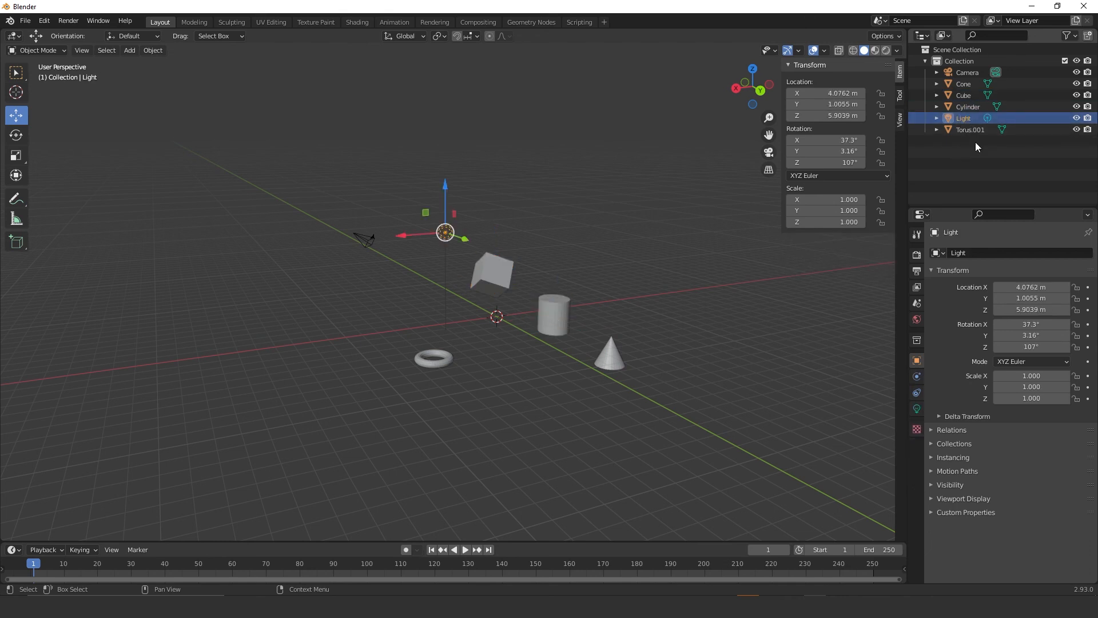
click(973, 71)
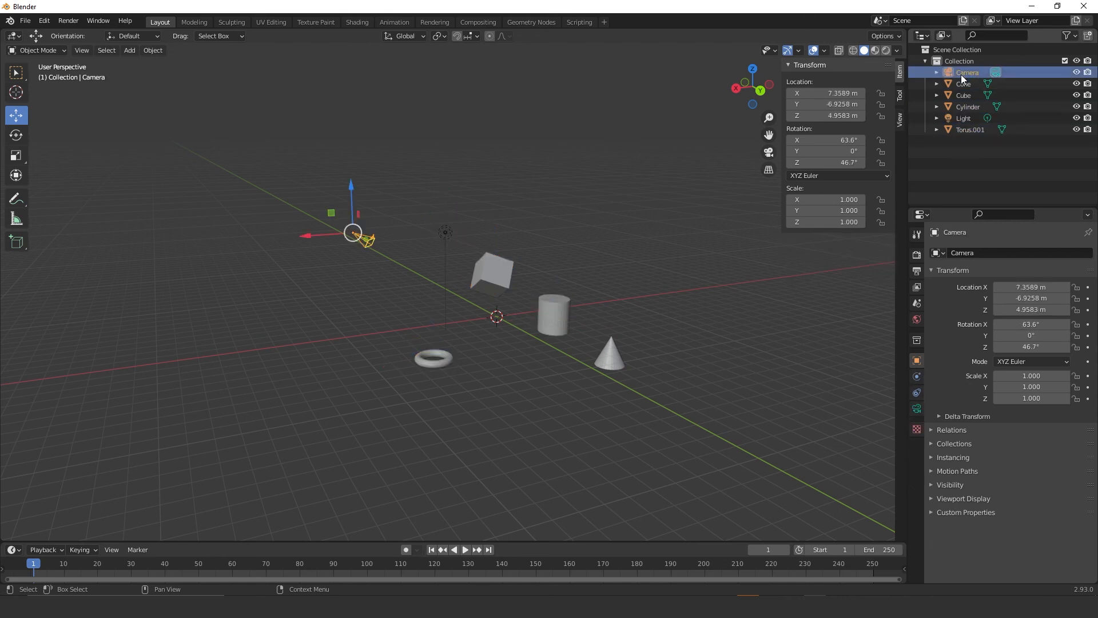
click(973, 86)
click(971, 97)
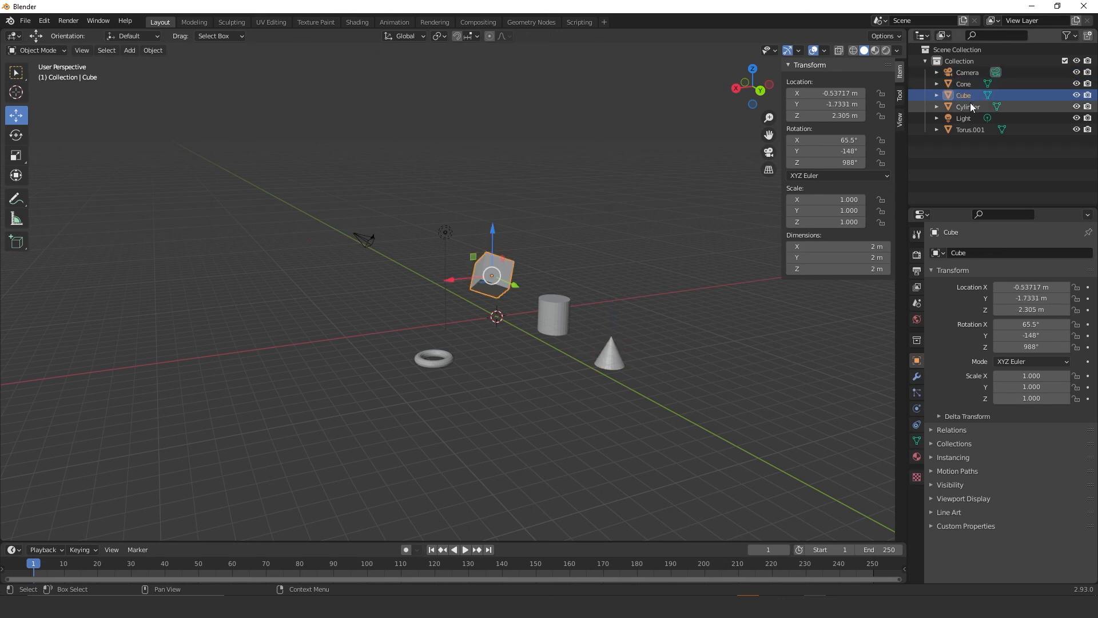
click(970, 119)
click(972, 131)
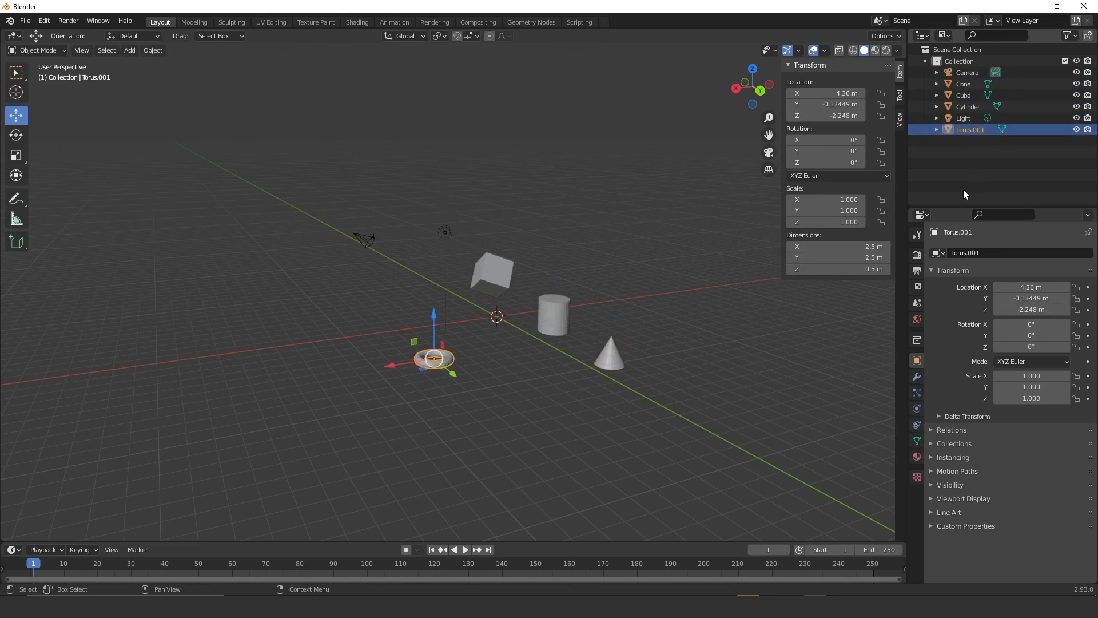
shift+middle_drag(627, 251, 523, 243)
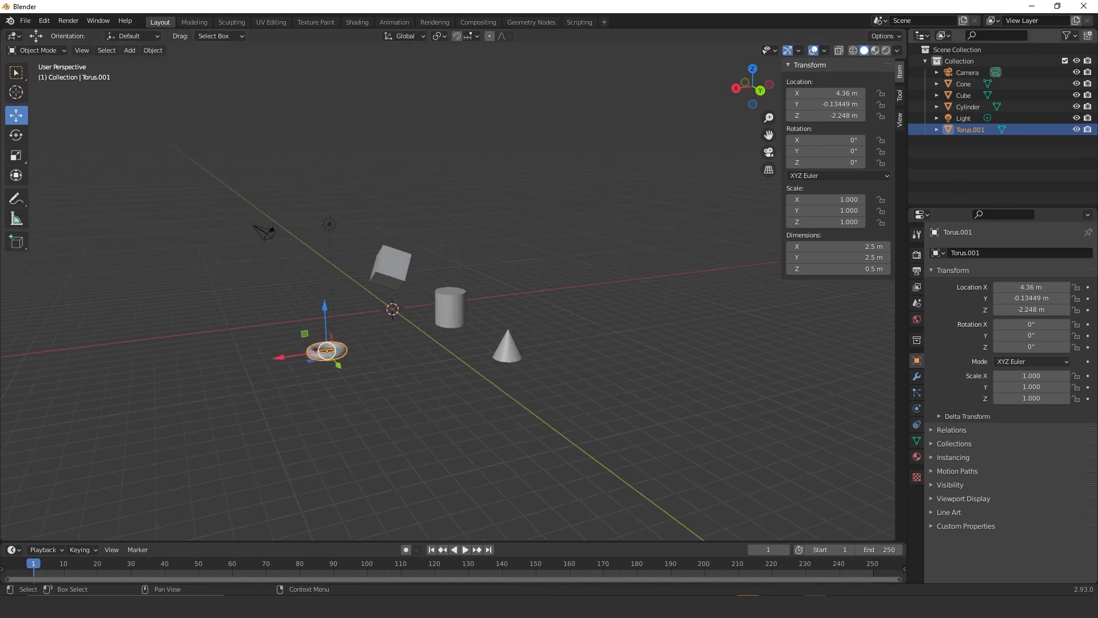